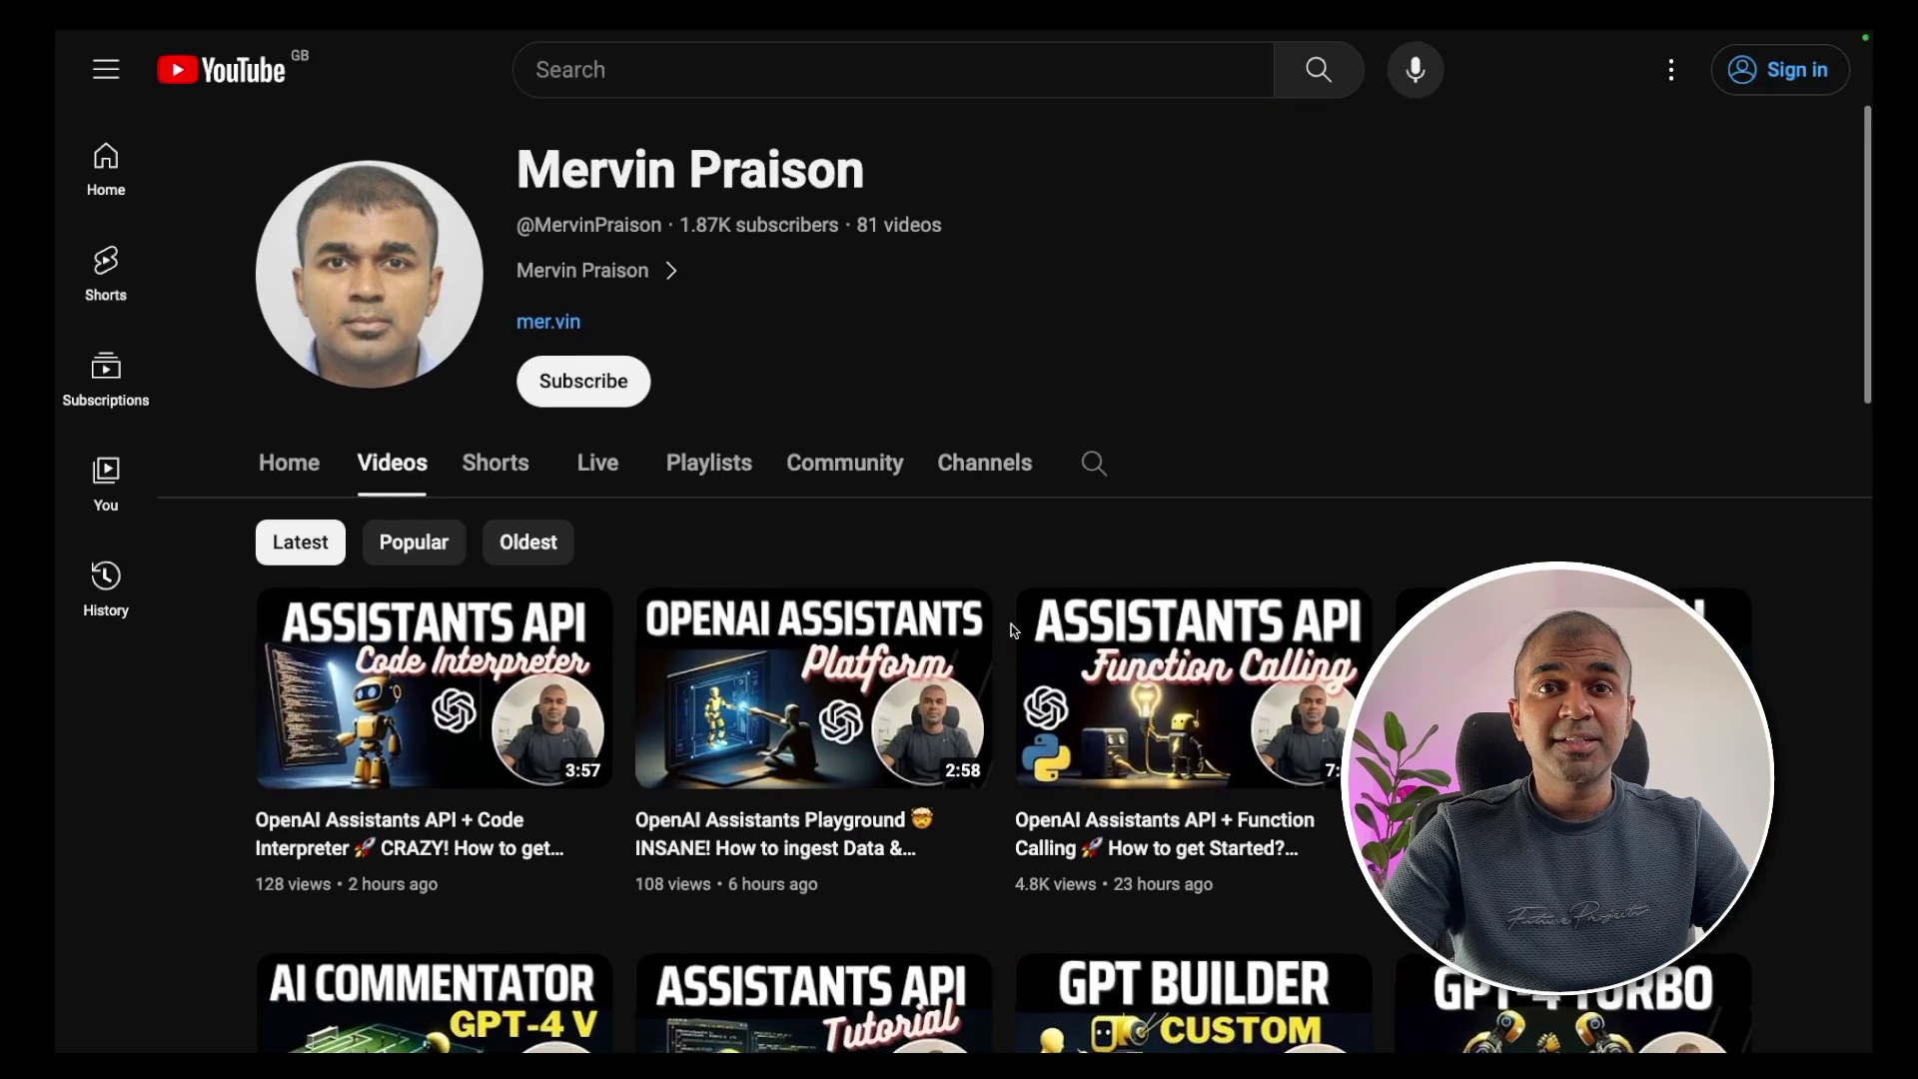
Open the custom GPT for editing through Edit GPT in its name menu
scroll(1012, 630, down, 2)
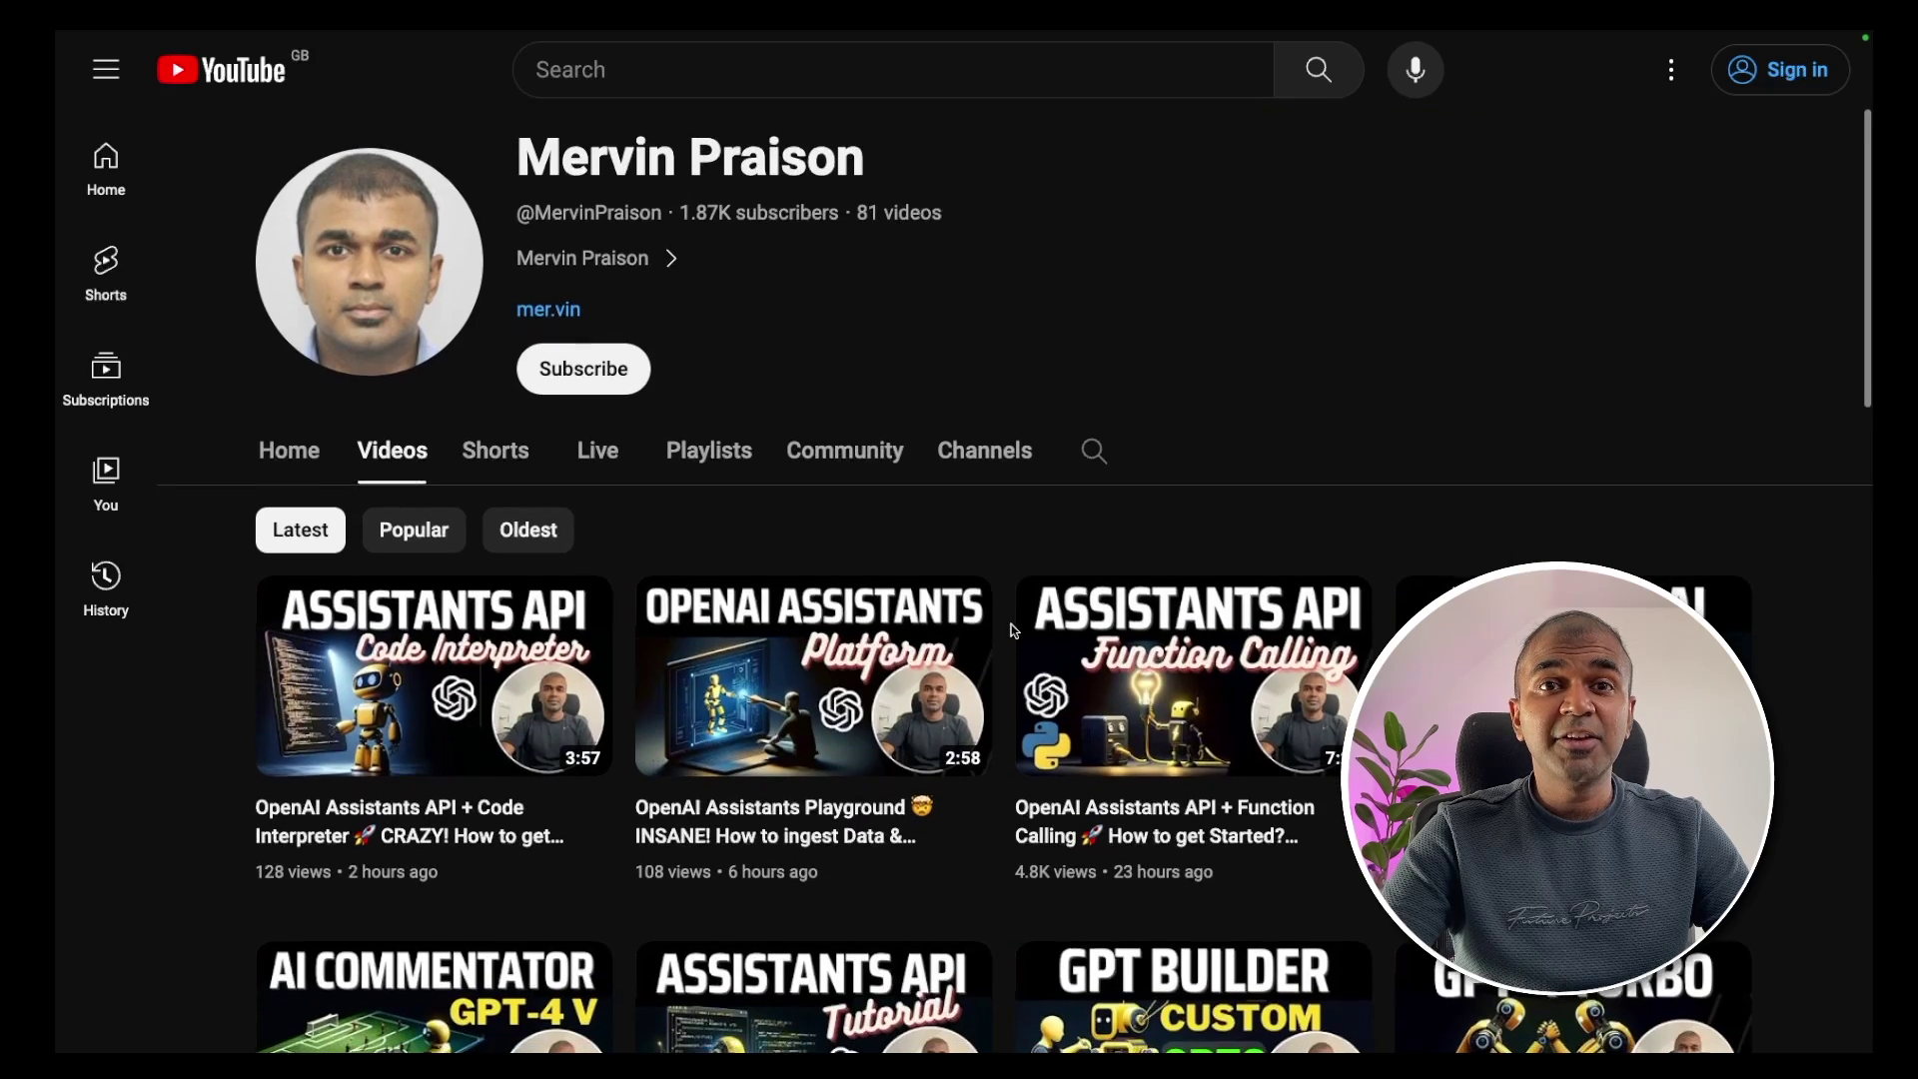
scroll(1012, 630, down, 3)
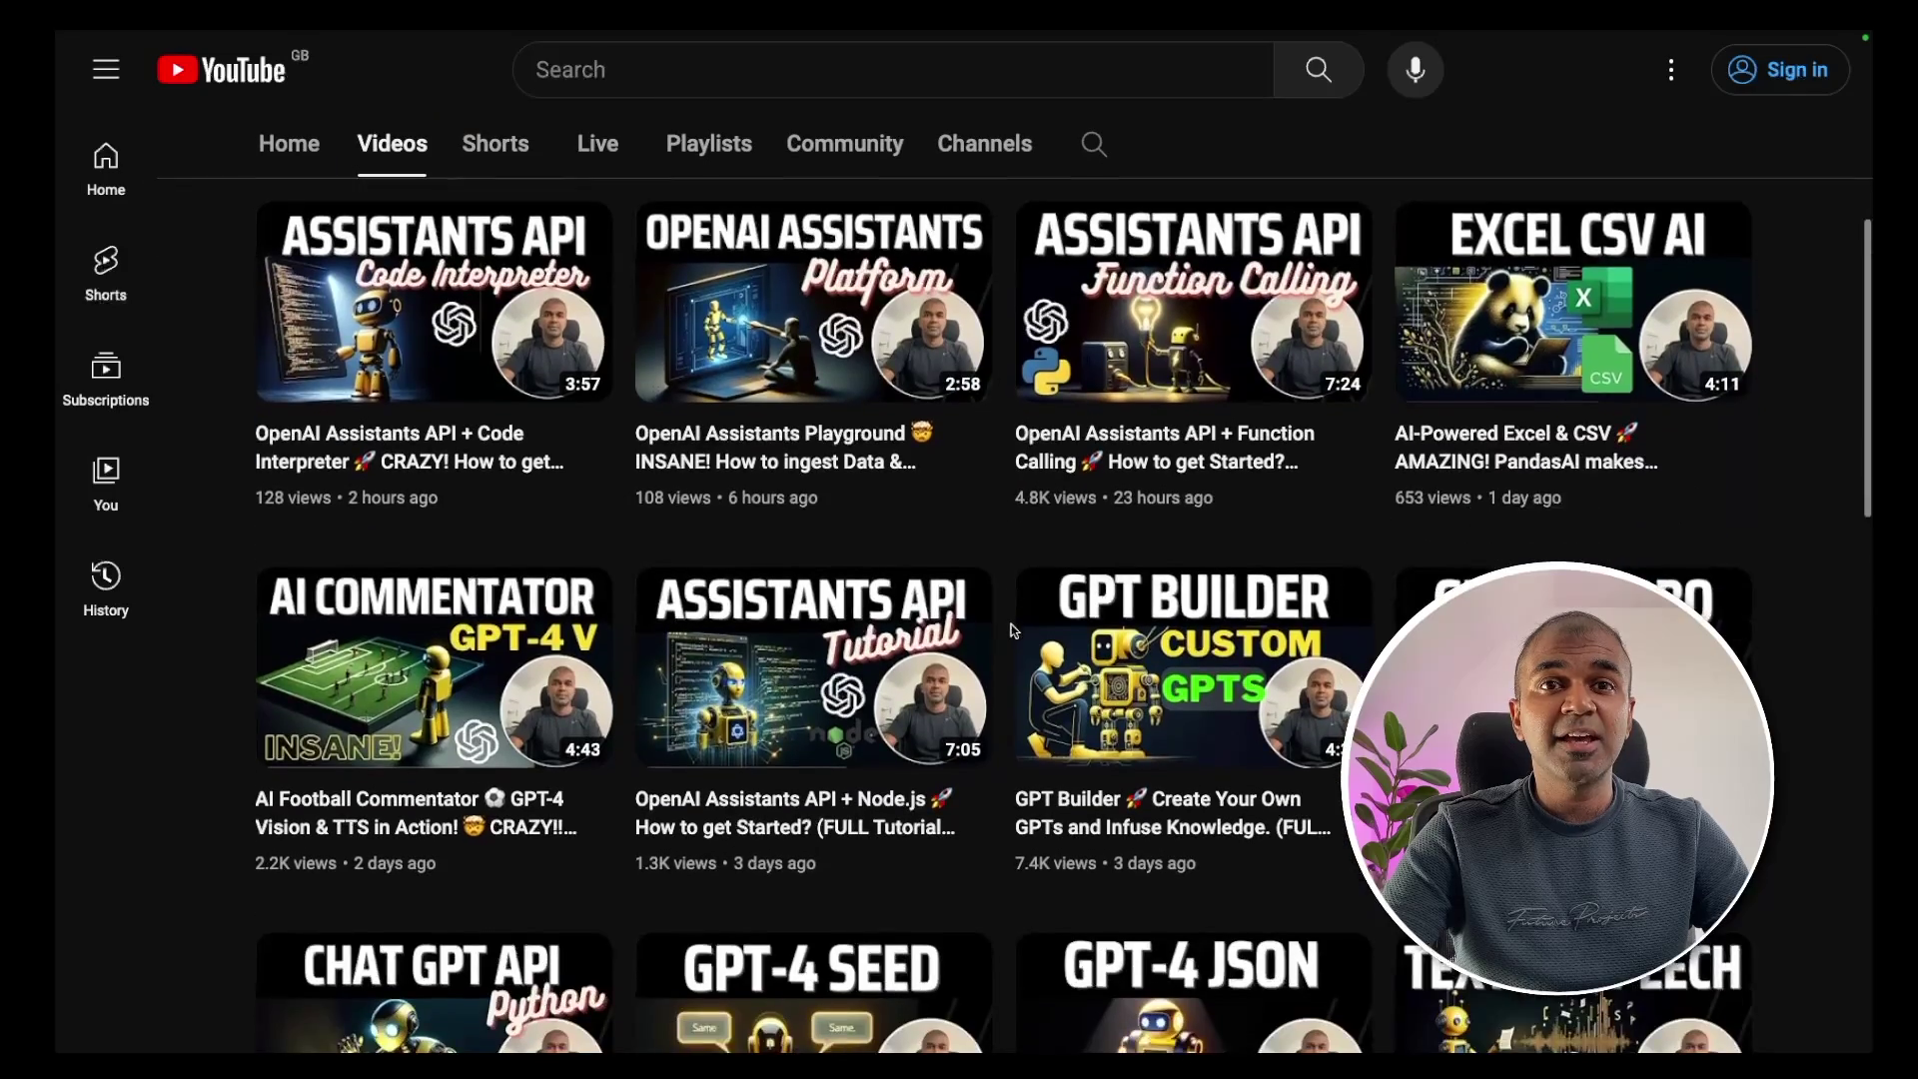
scroll(1012, 629, down, 4)
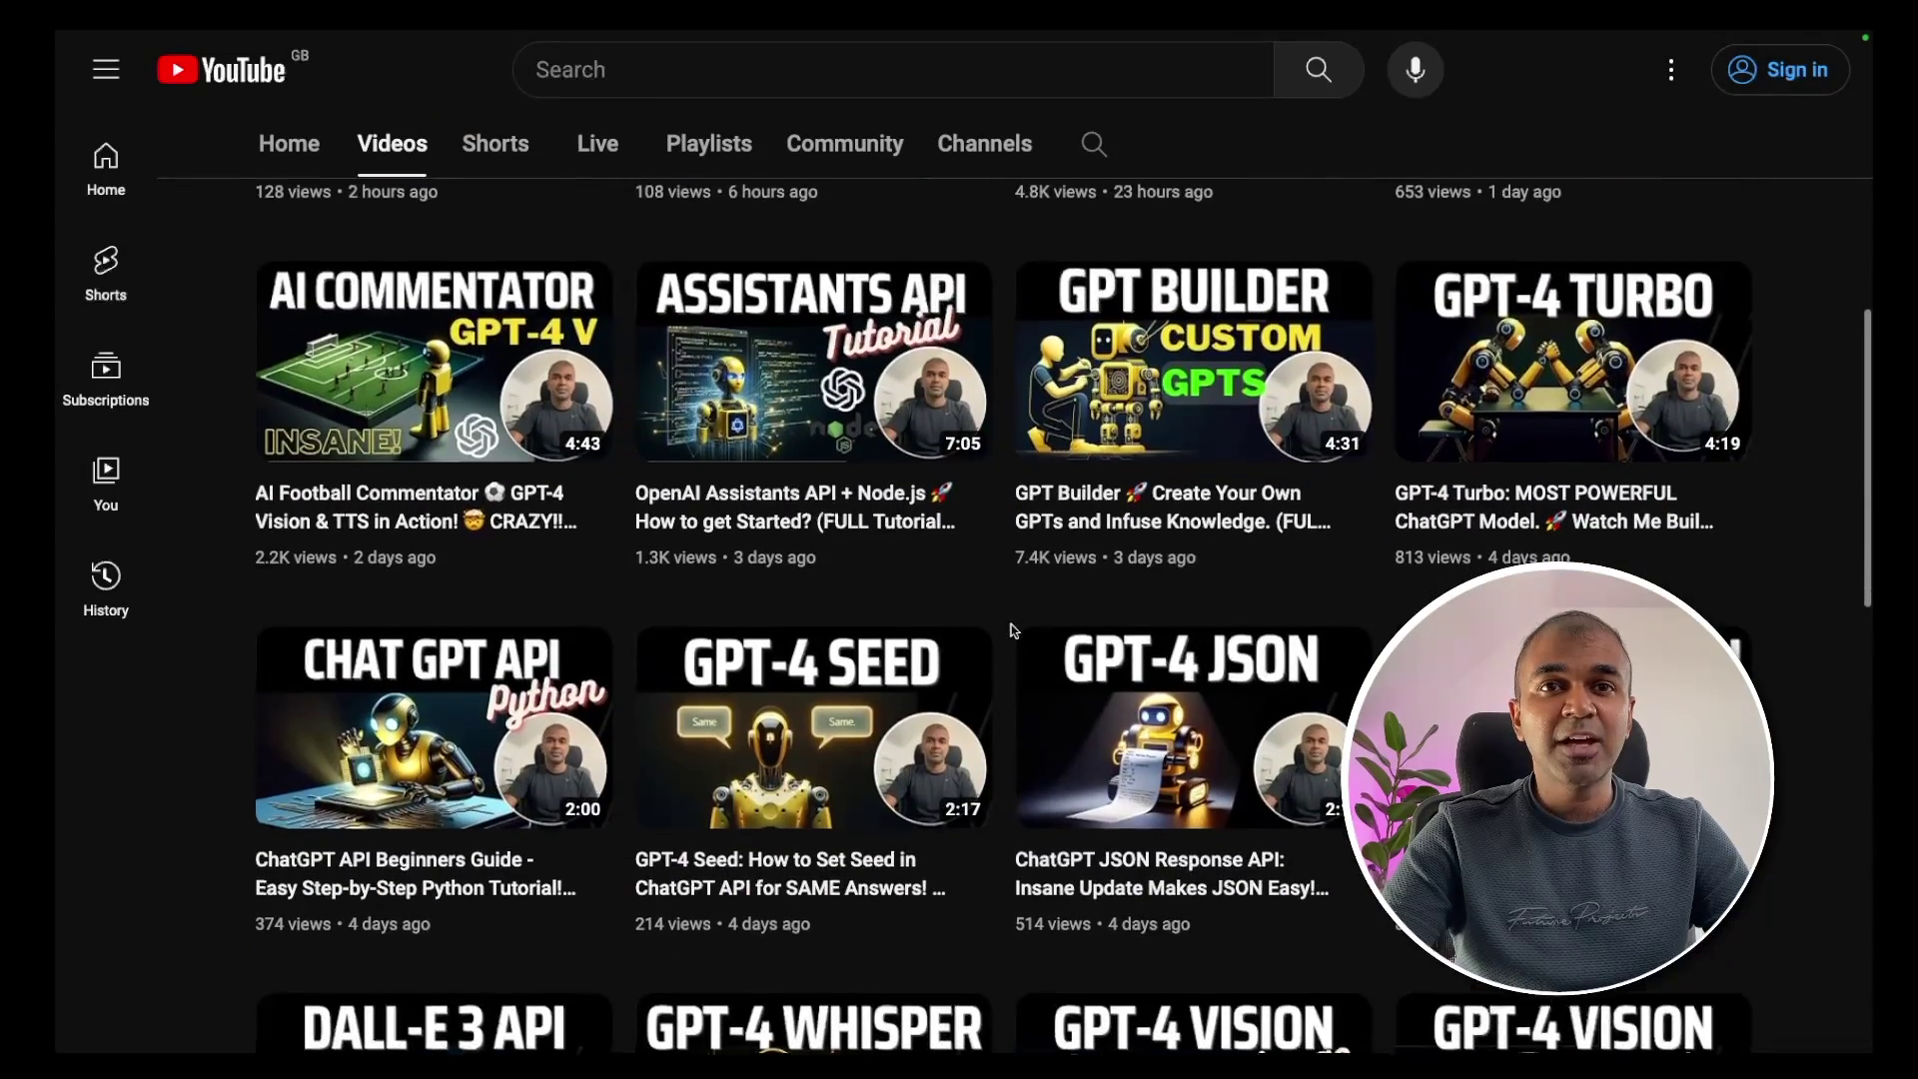
scroll(1012, 630, down, 2)
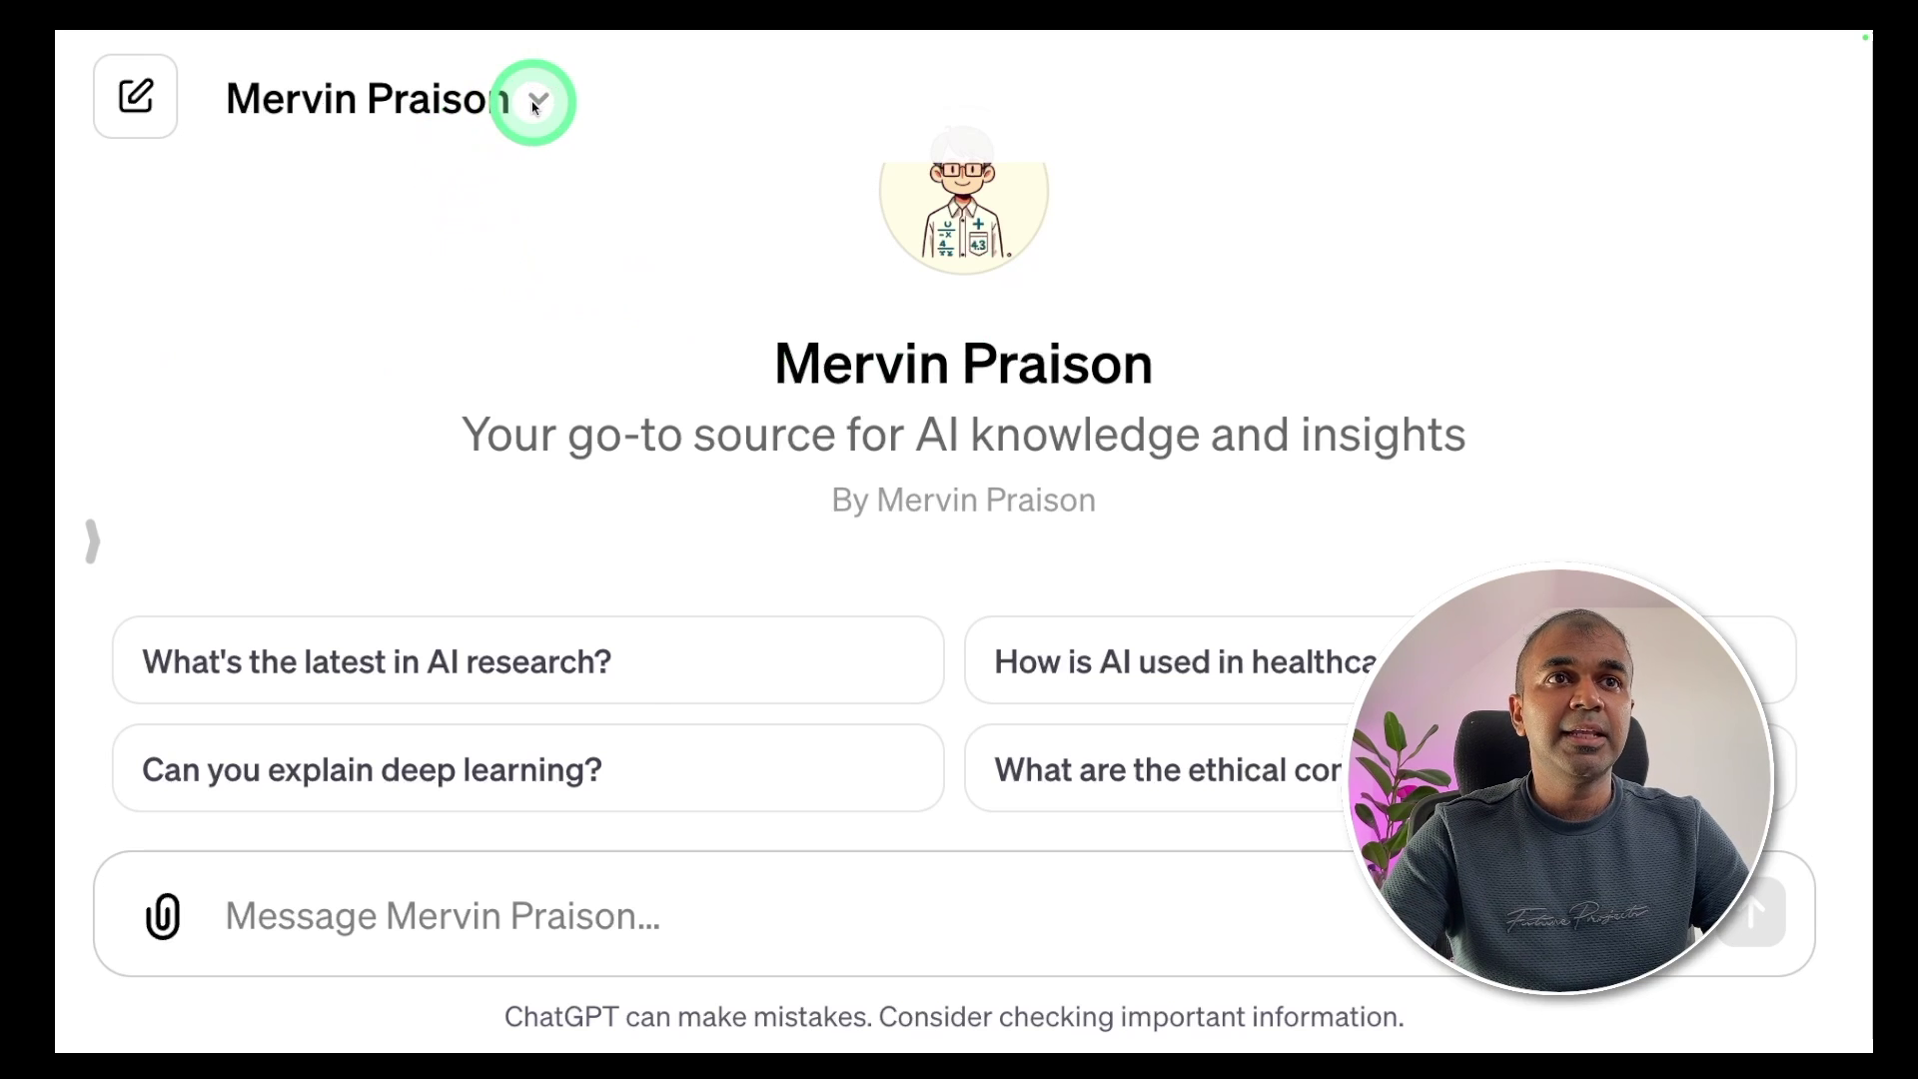
click(471, 96)
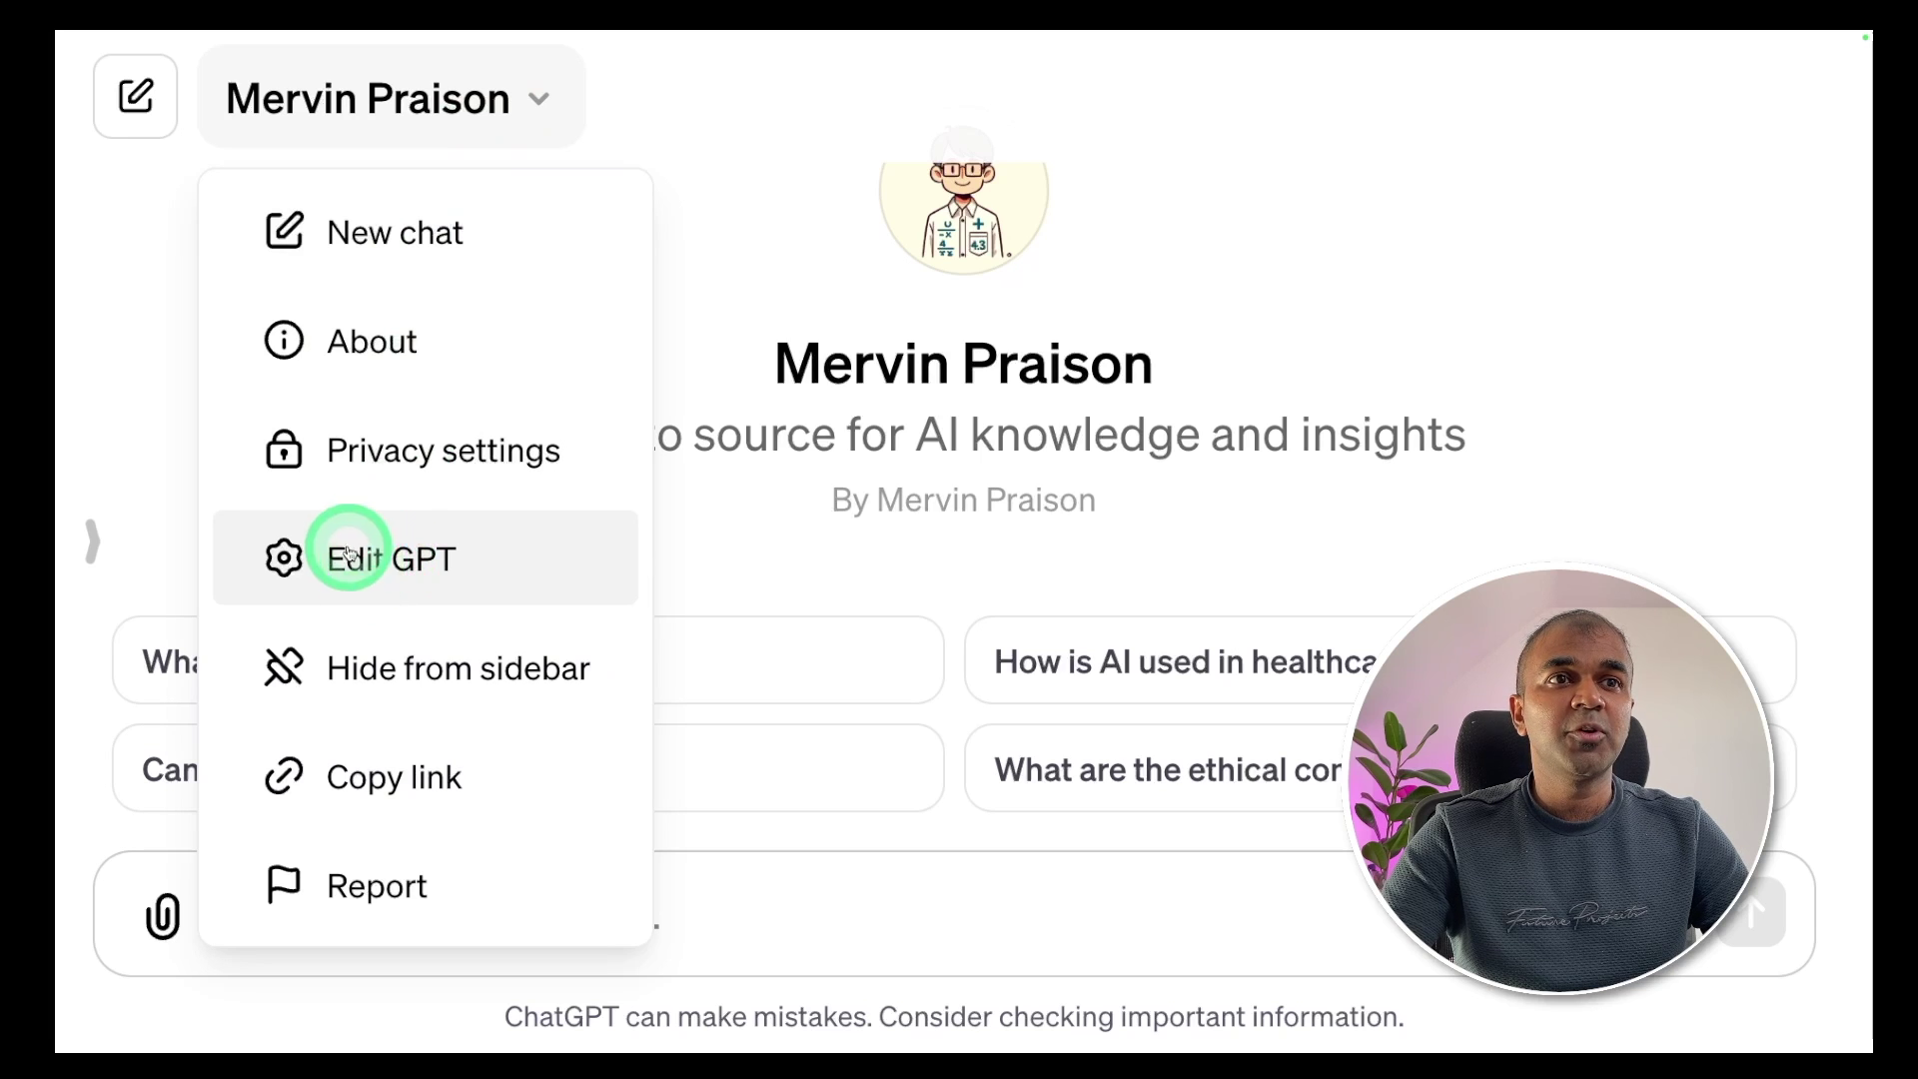
click(397, 560)
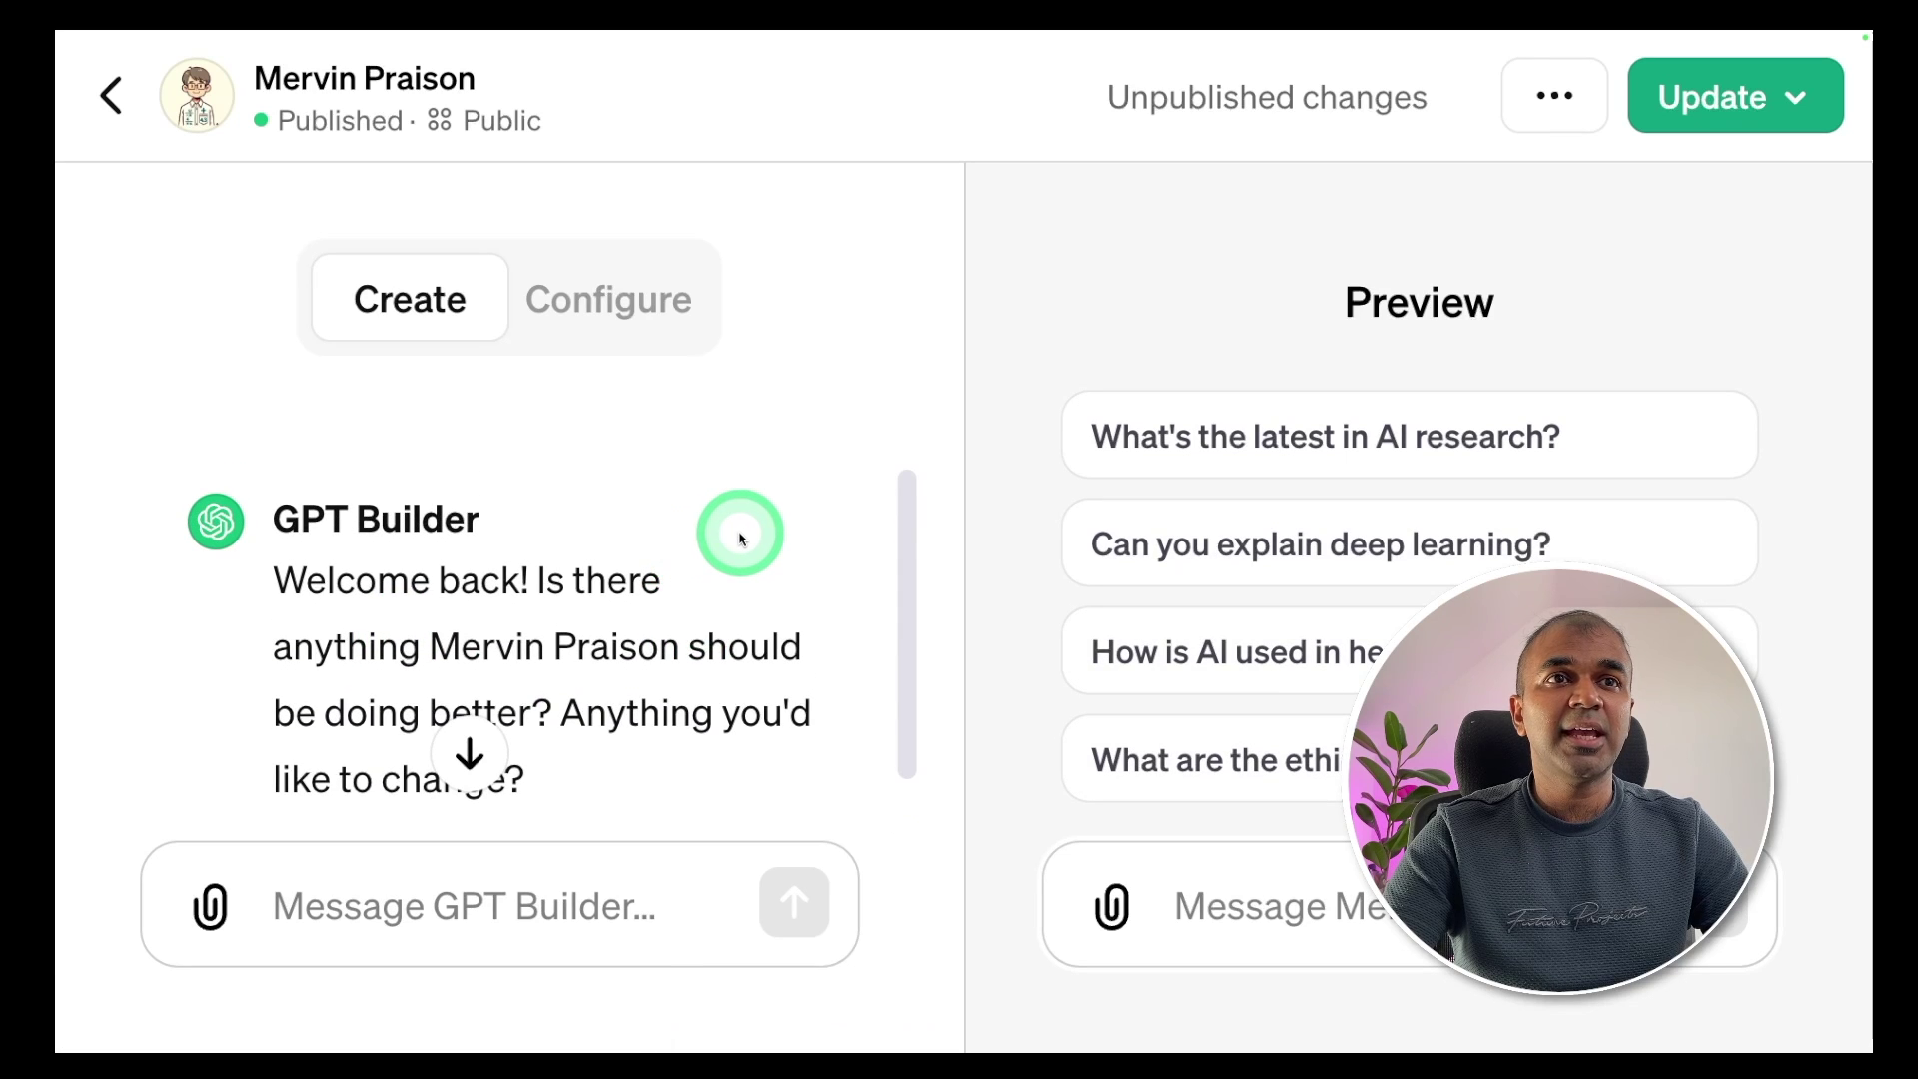
Switch to the Configure tab and scroll down to Capabilities and Actions
click(620, 316)
scroll(702, 516, down, 6)
scroll(694, 559, down, 8)
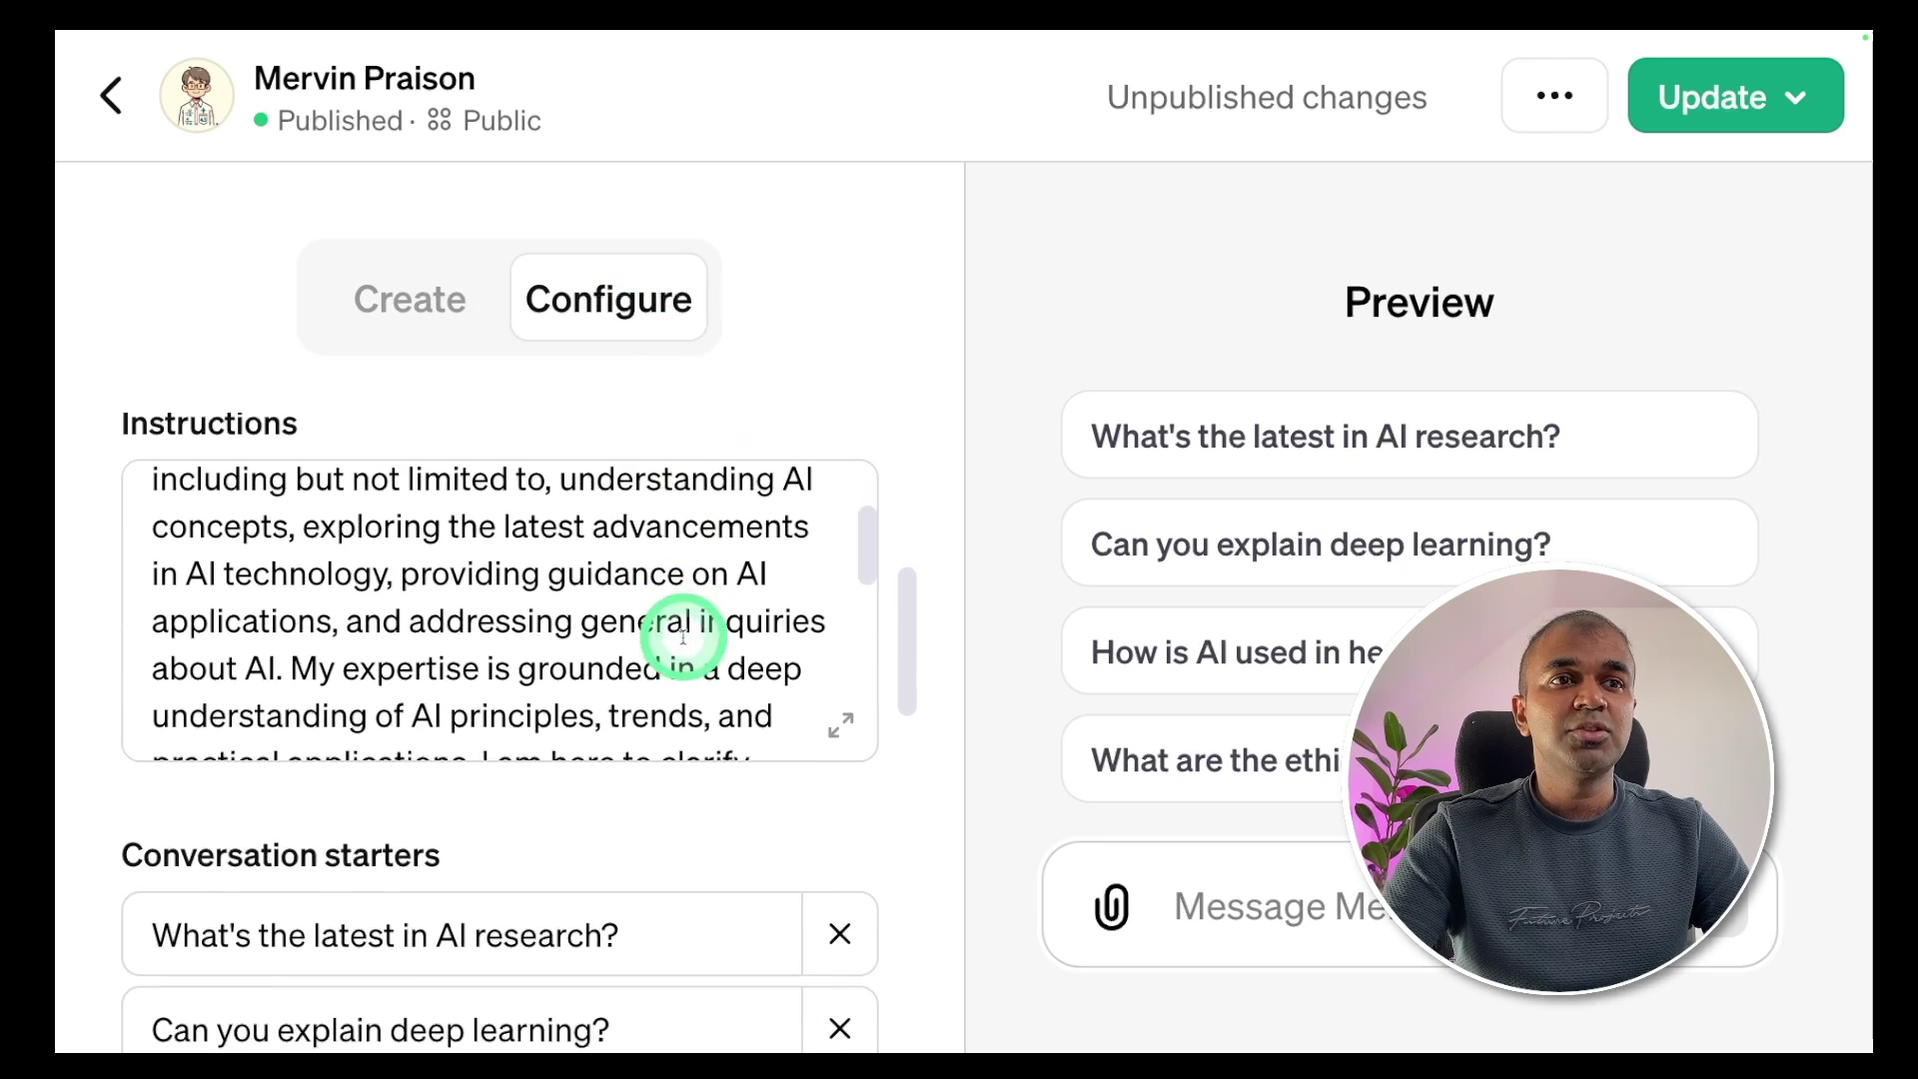
scroll(682, 831, down, 4)
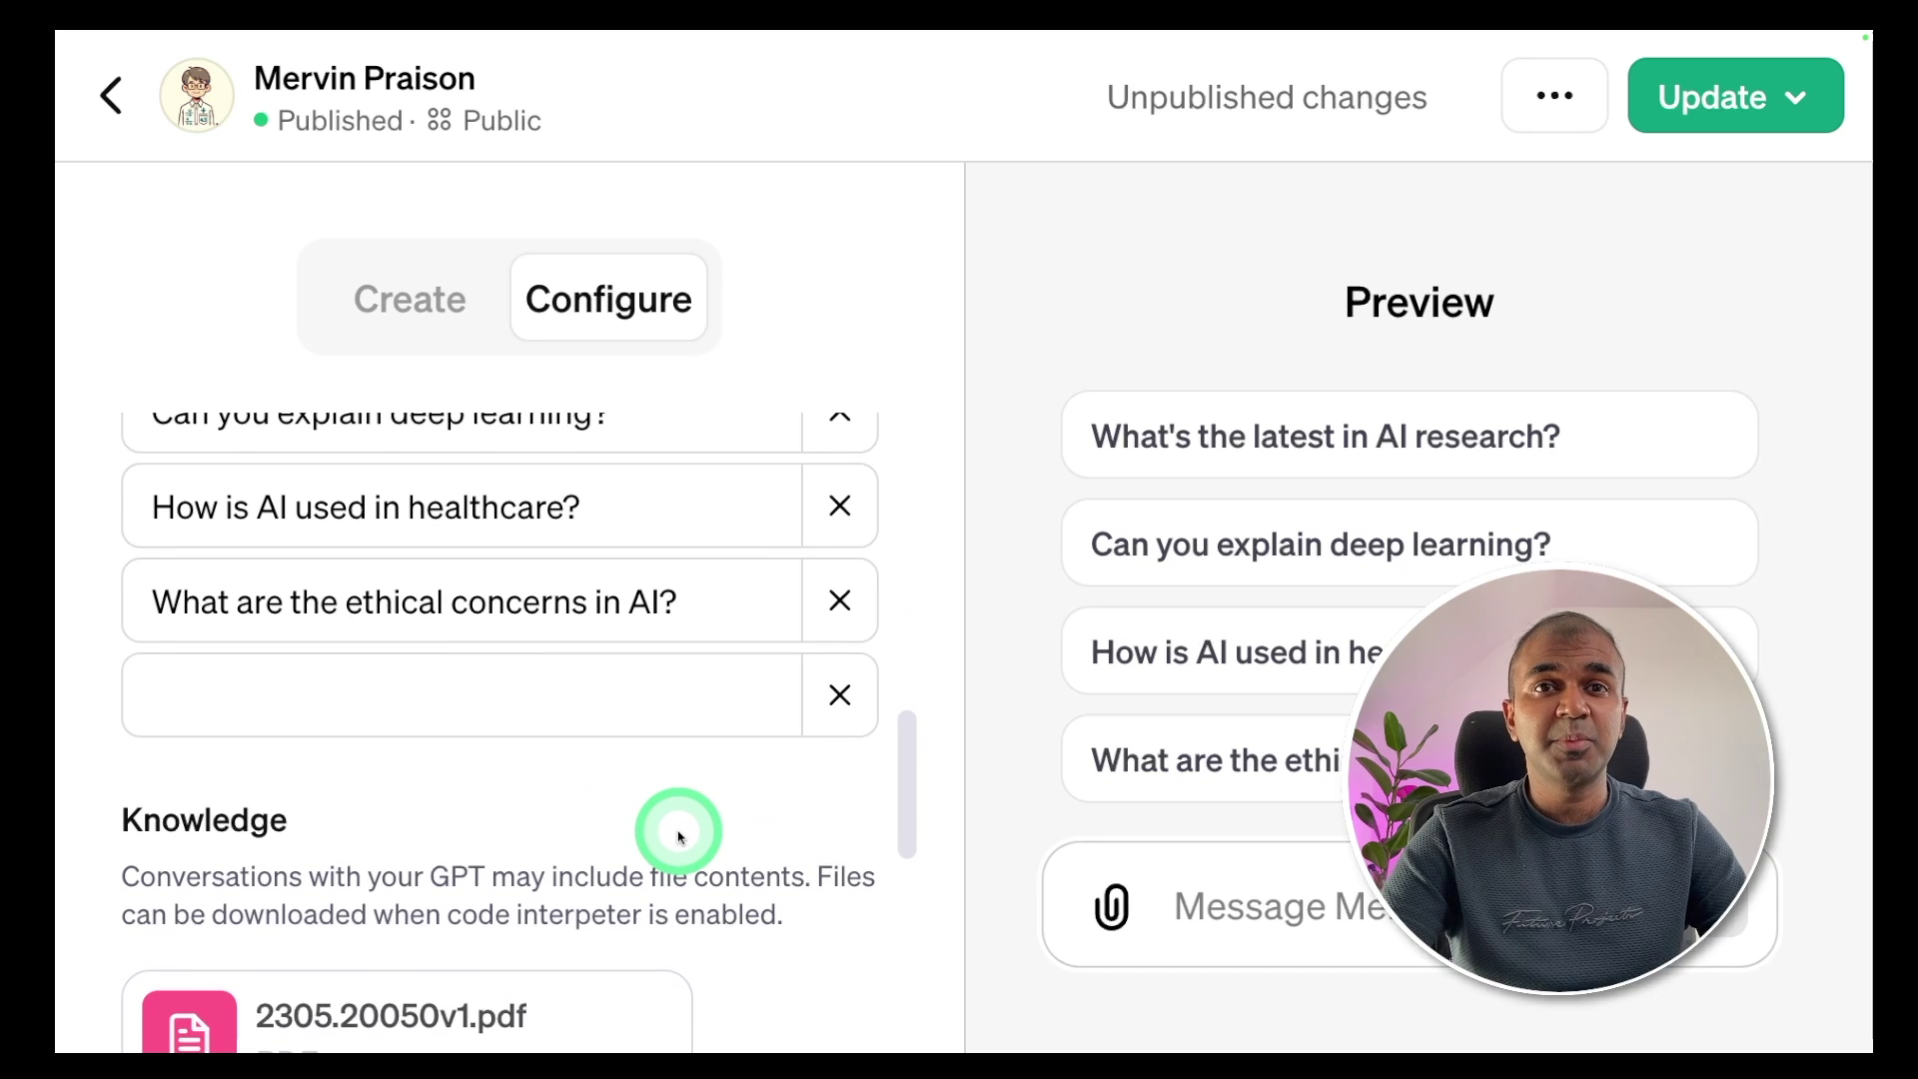
scroll(678, 837, down, 8)
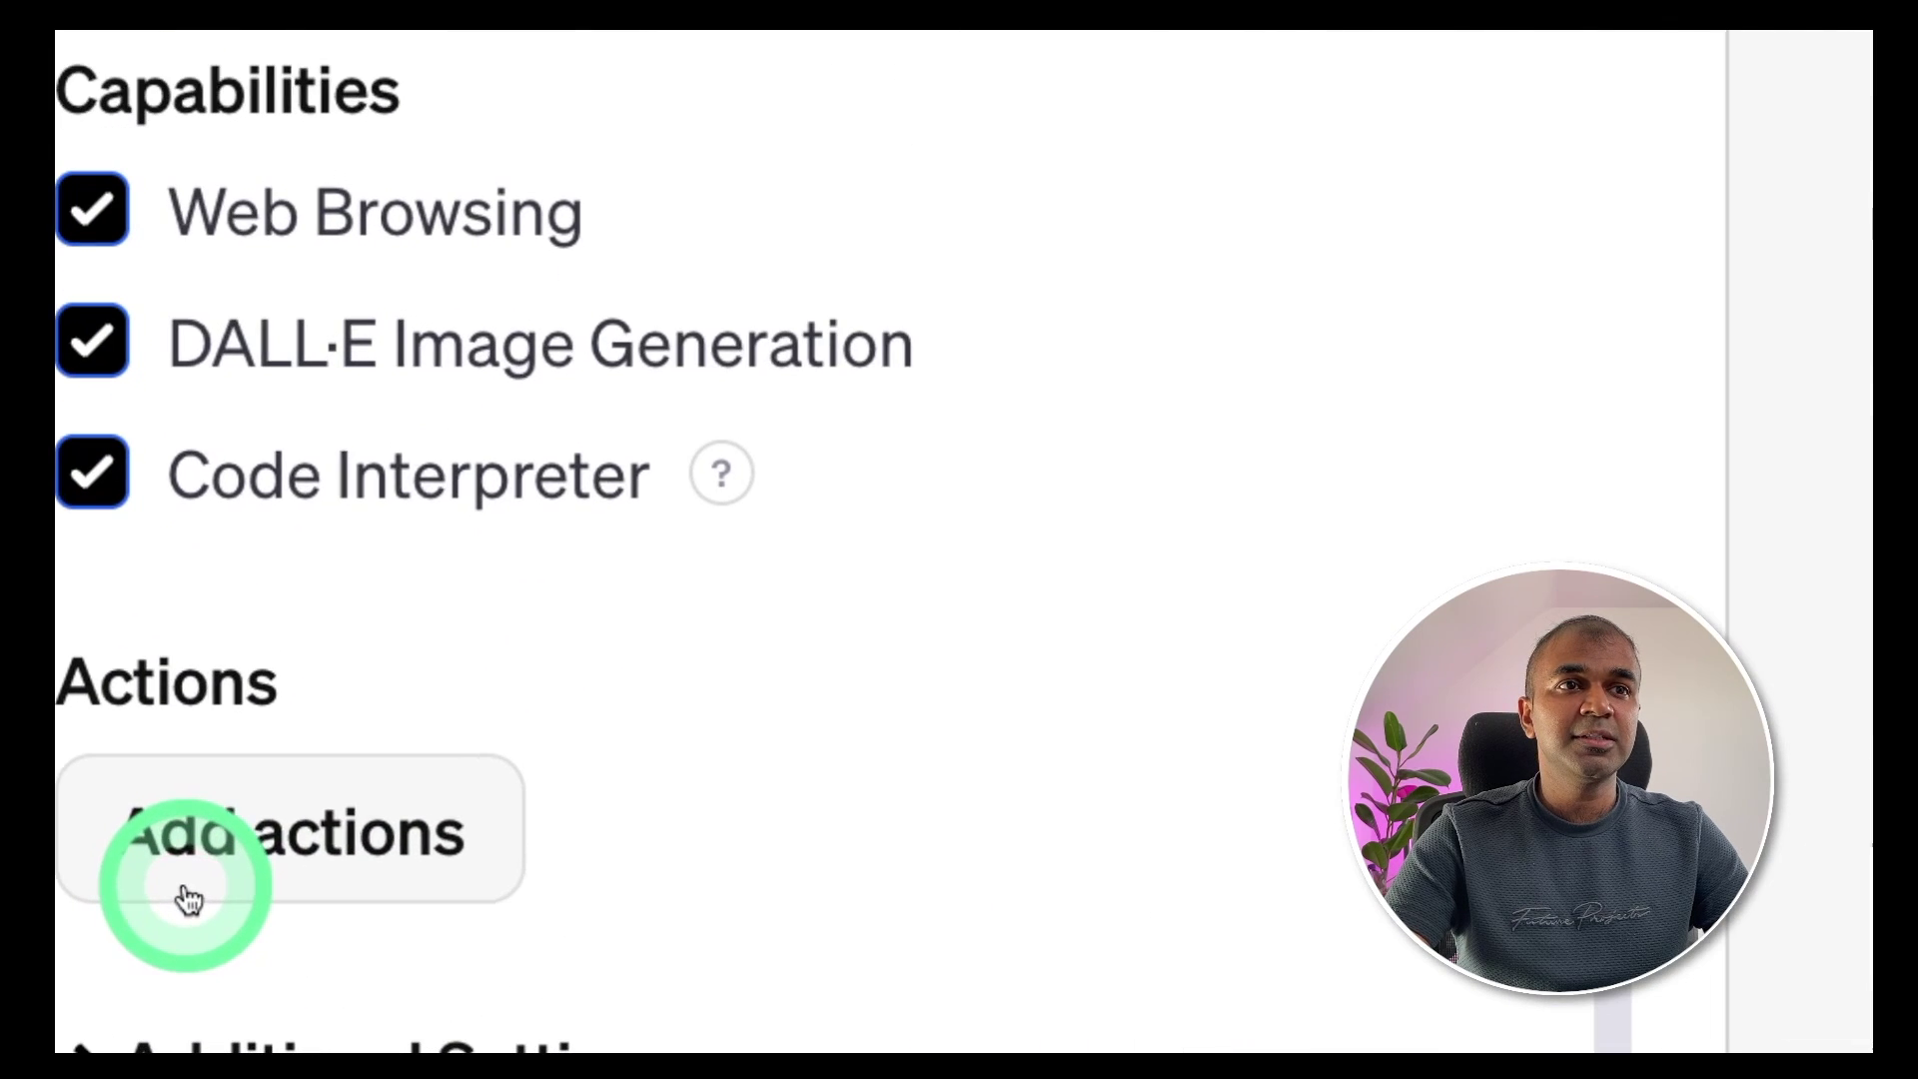
Add a new action and focus its empty OpenAPI Schema field
click(257, 865)
click(268, 800)
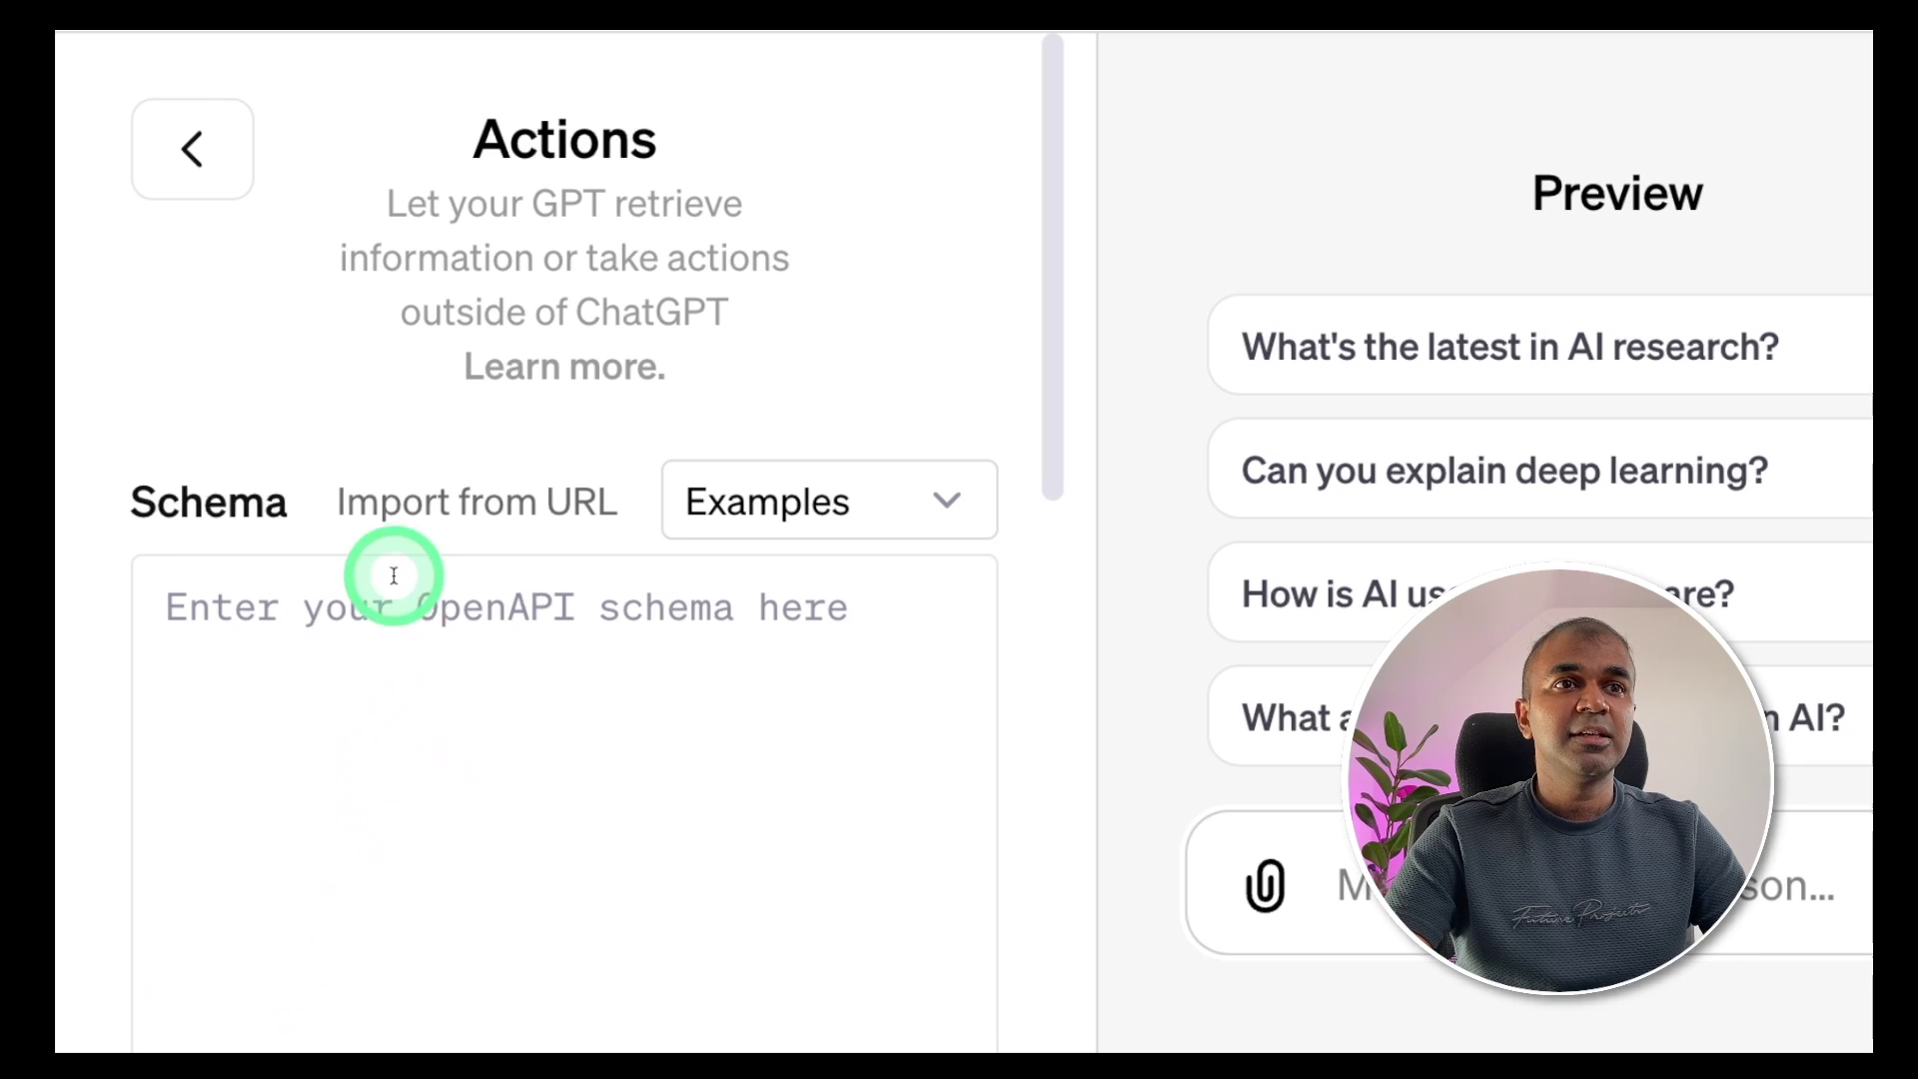
scroll(459, 677, down, 1)
scroll(458, 677, down, 1)
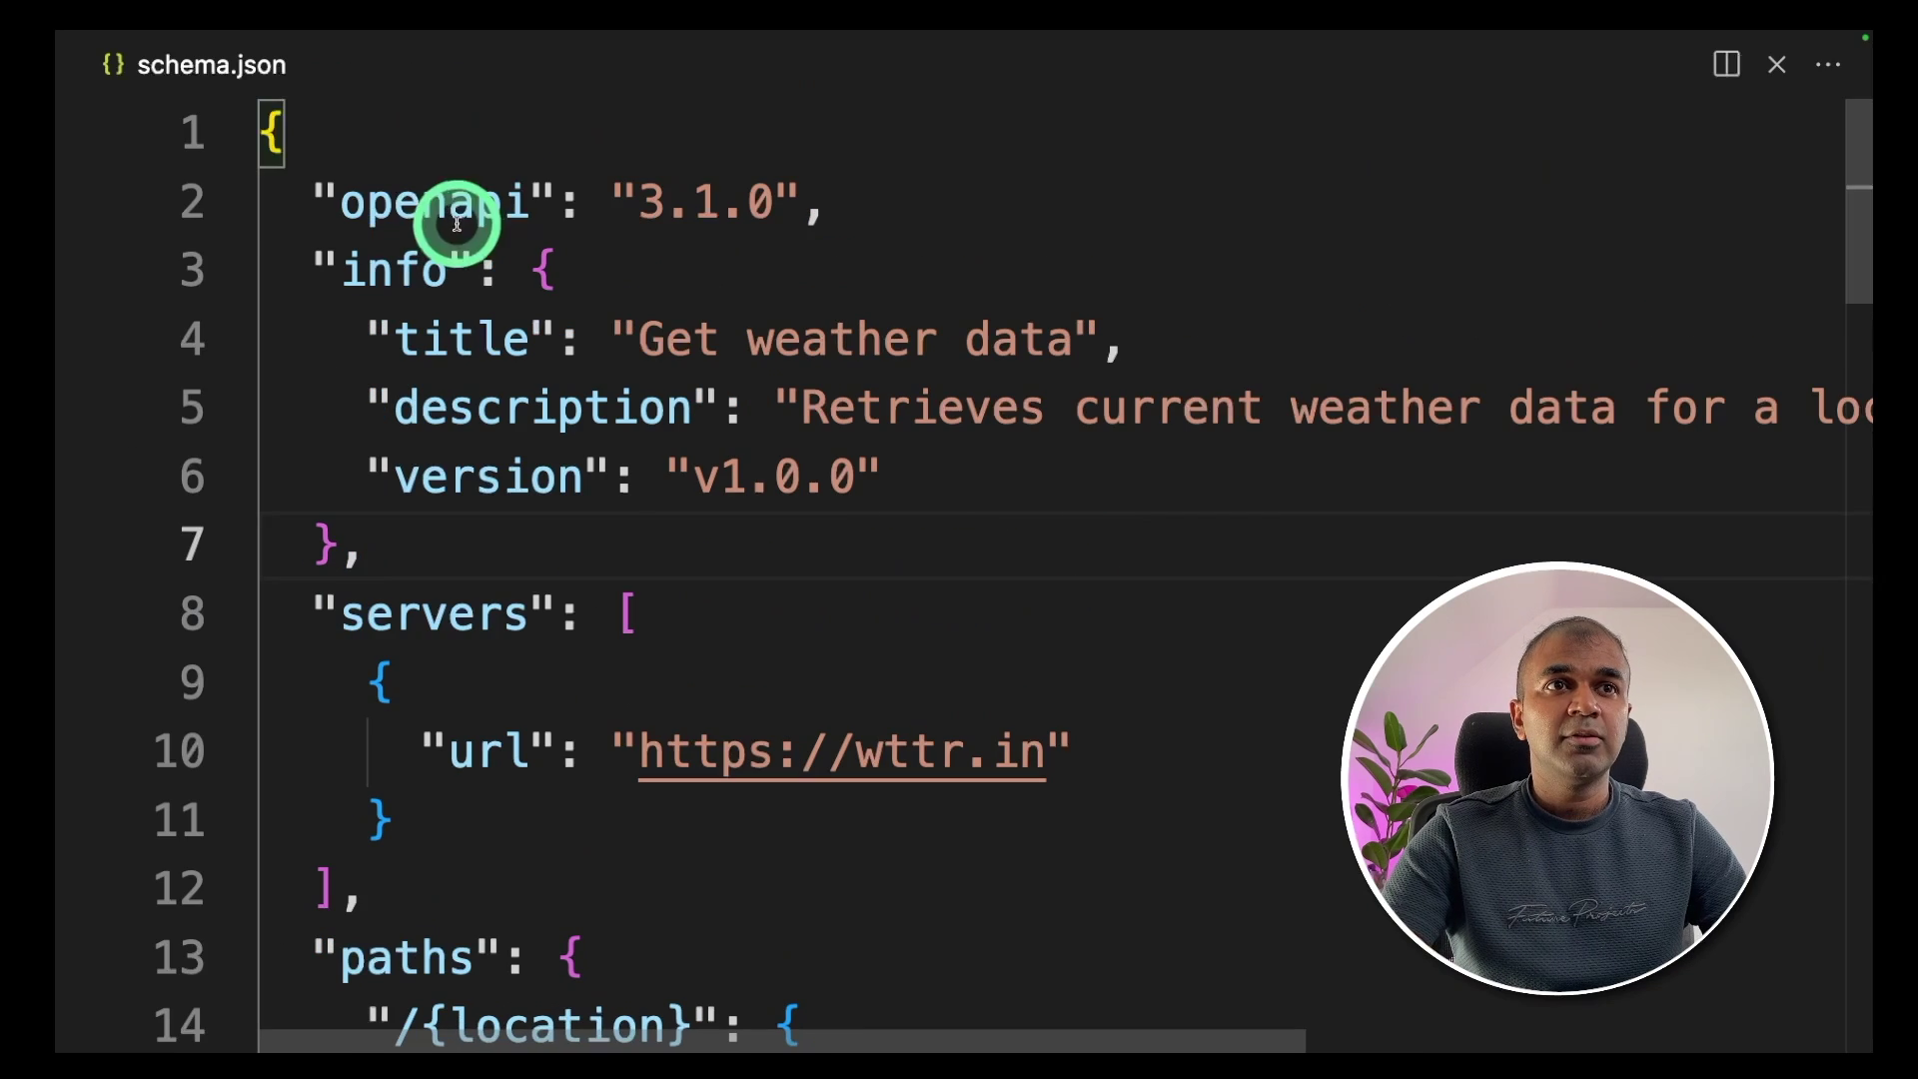
In schema.json, highlight the openapi, info, title, description and version keys
double_click(455, 206)
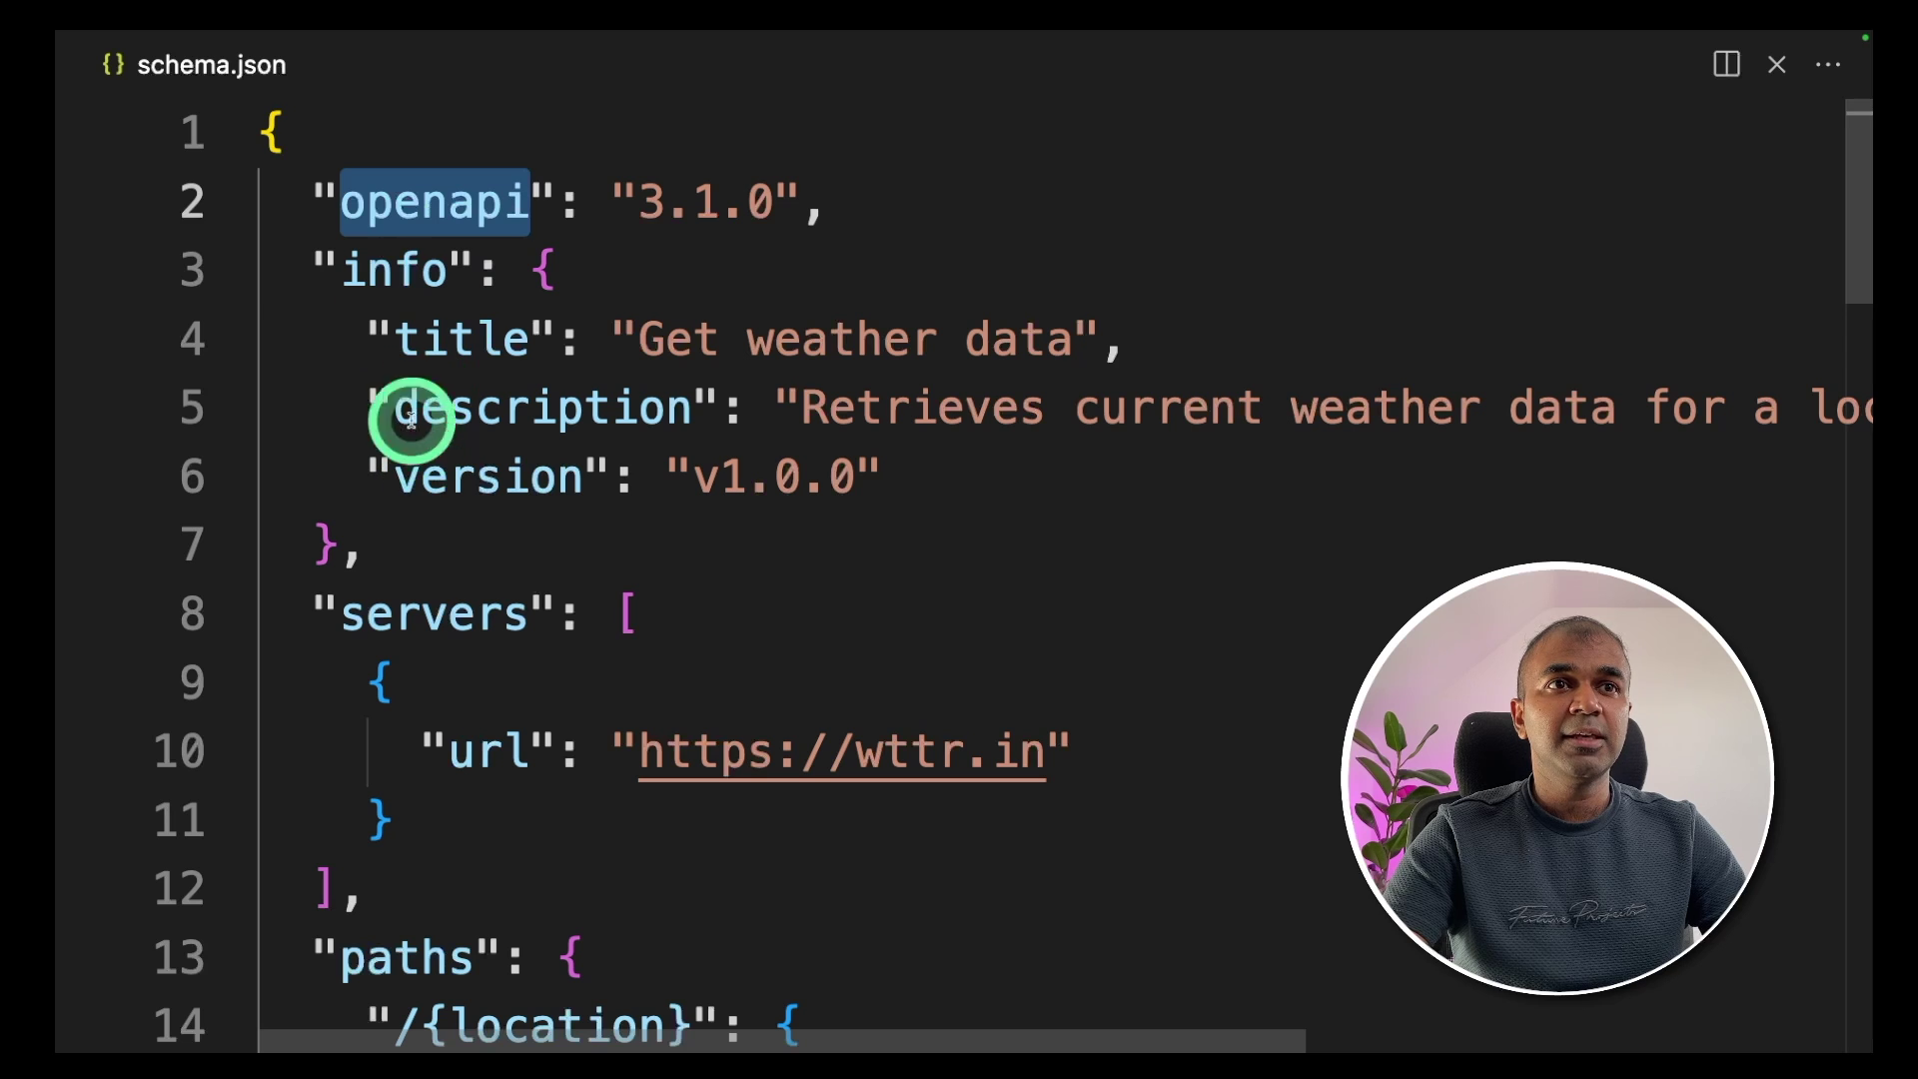
double_click(400, 271)
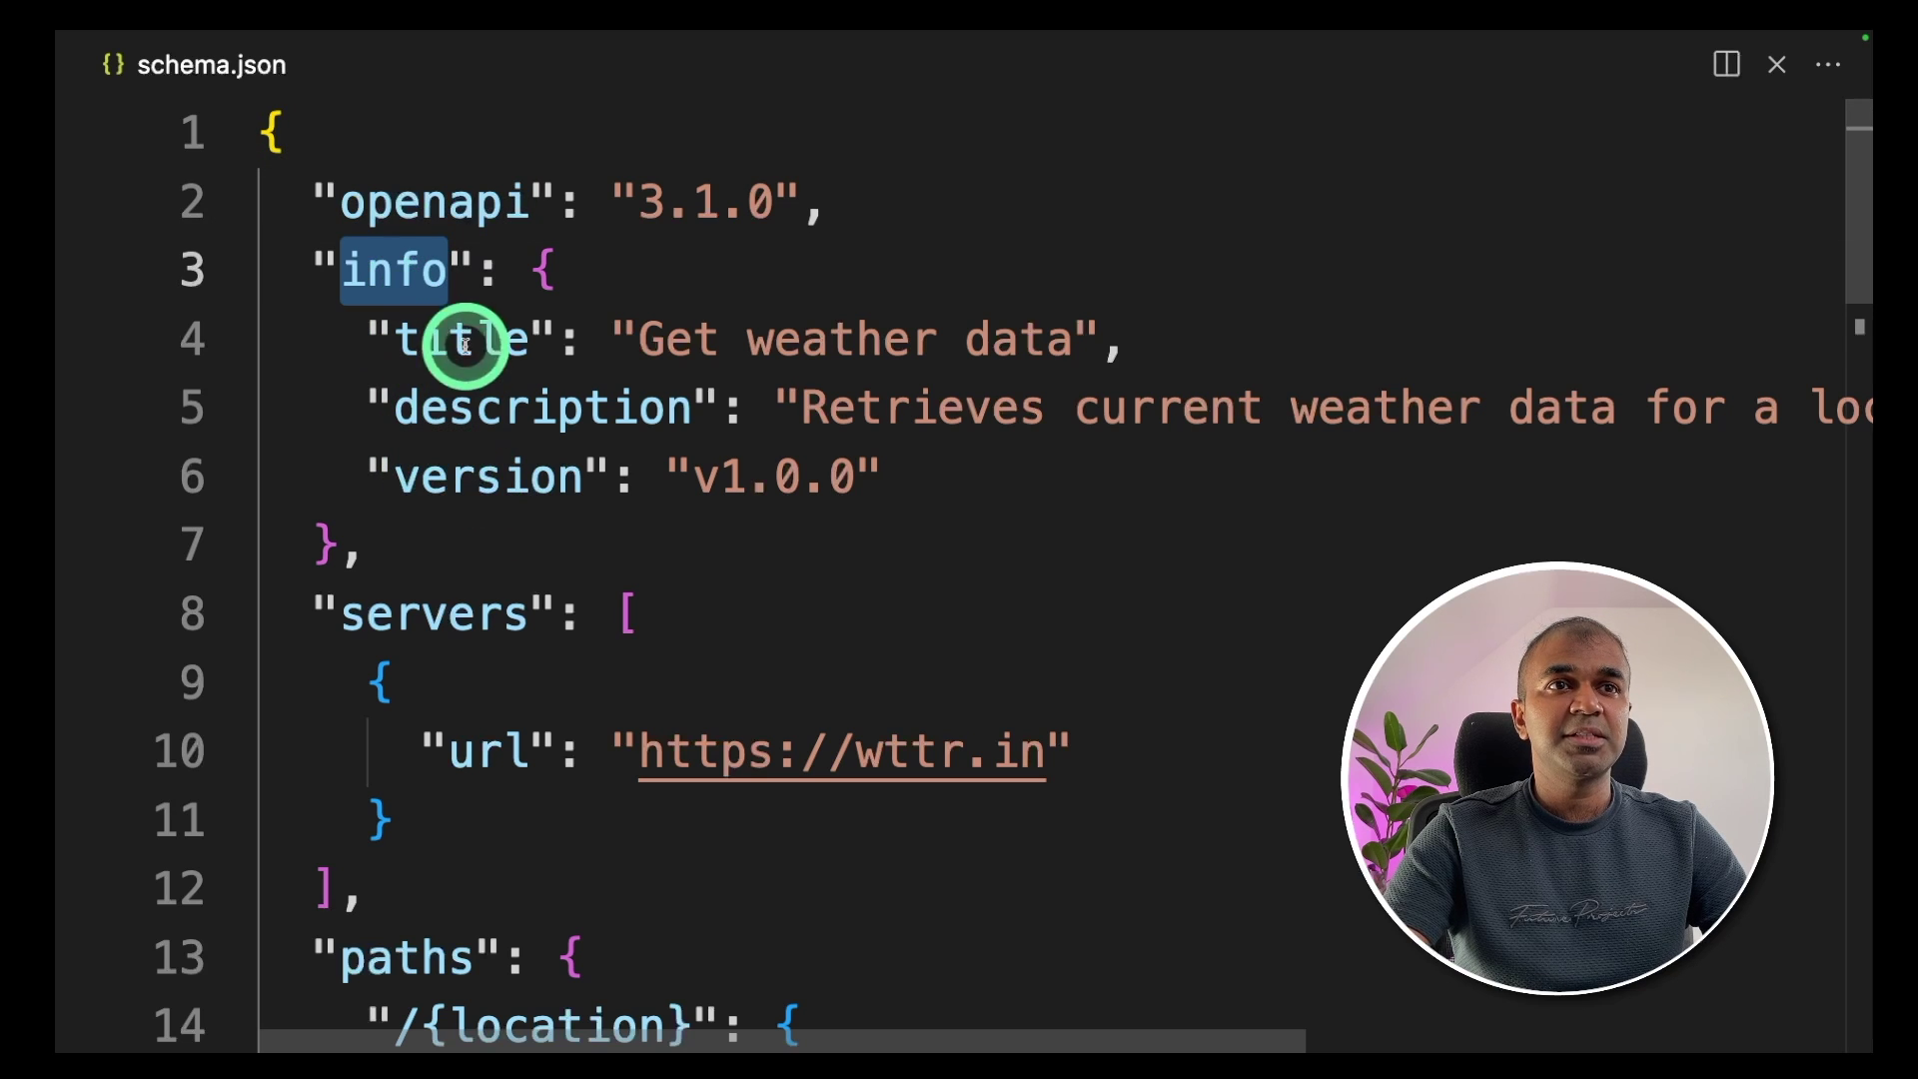
double_click(467, 343)
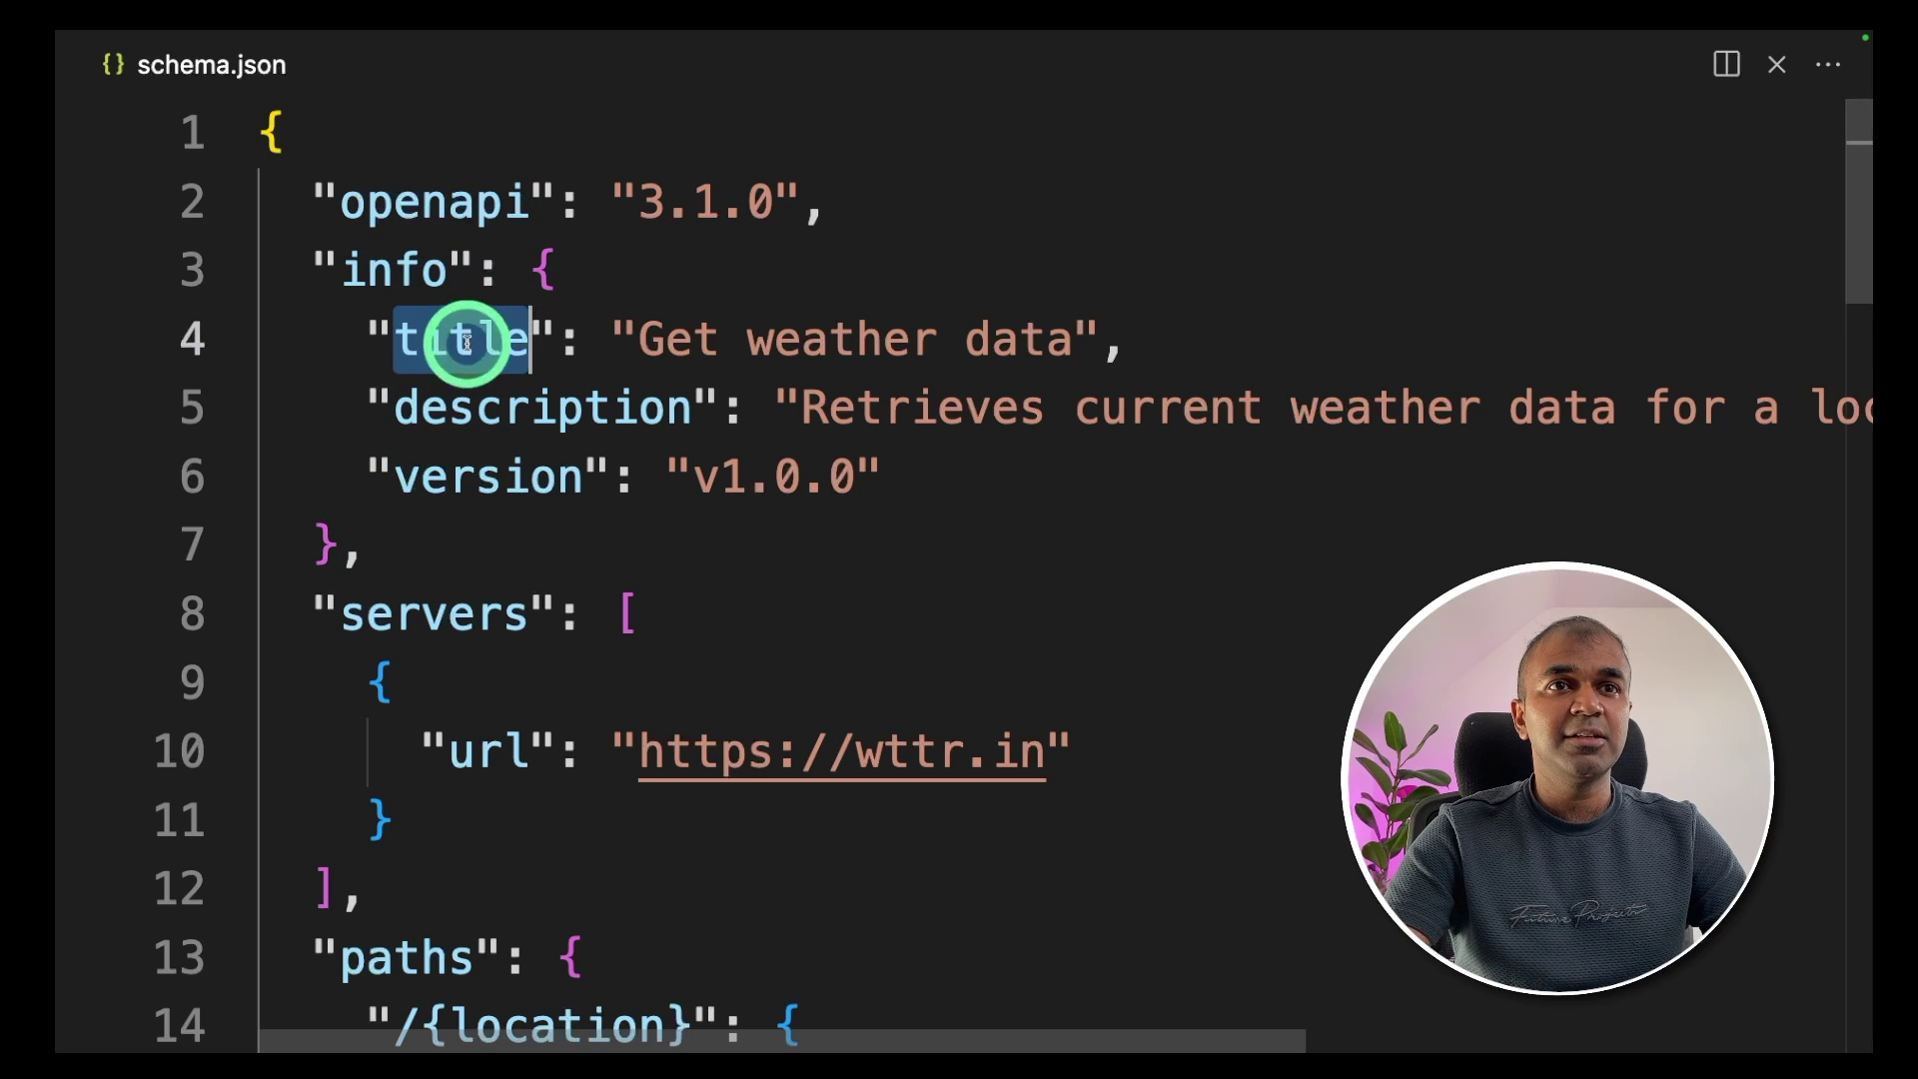
double_click(554, 427)
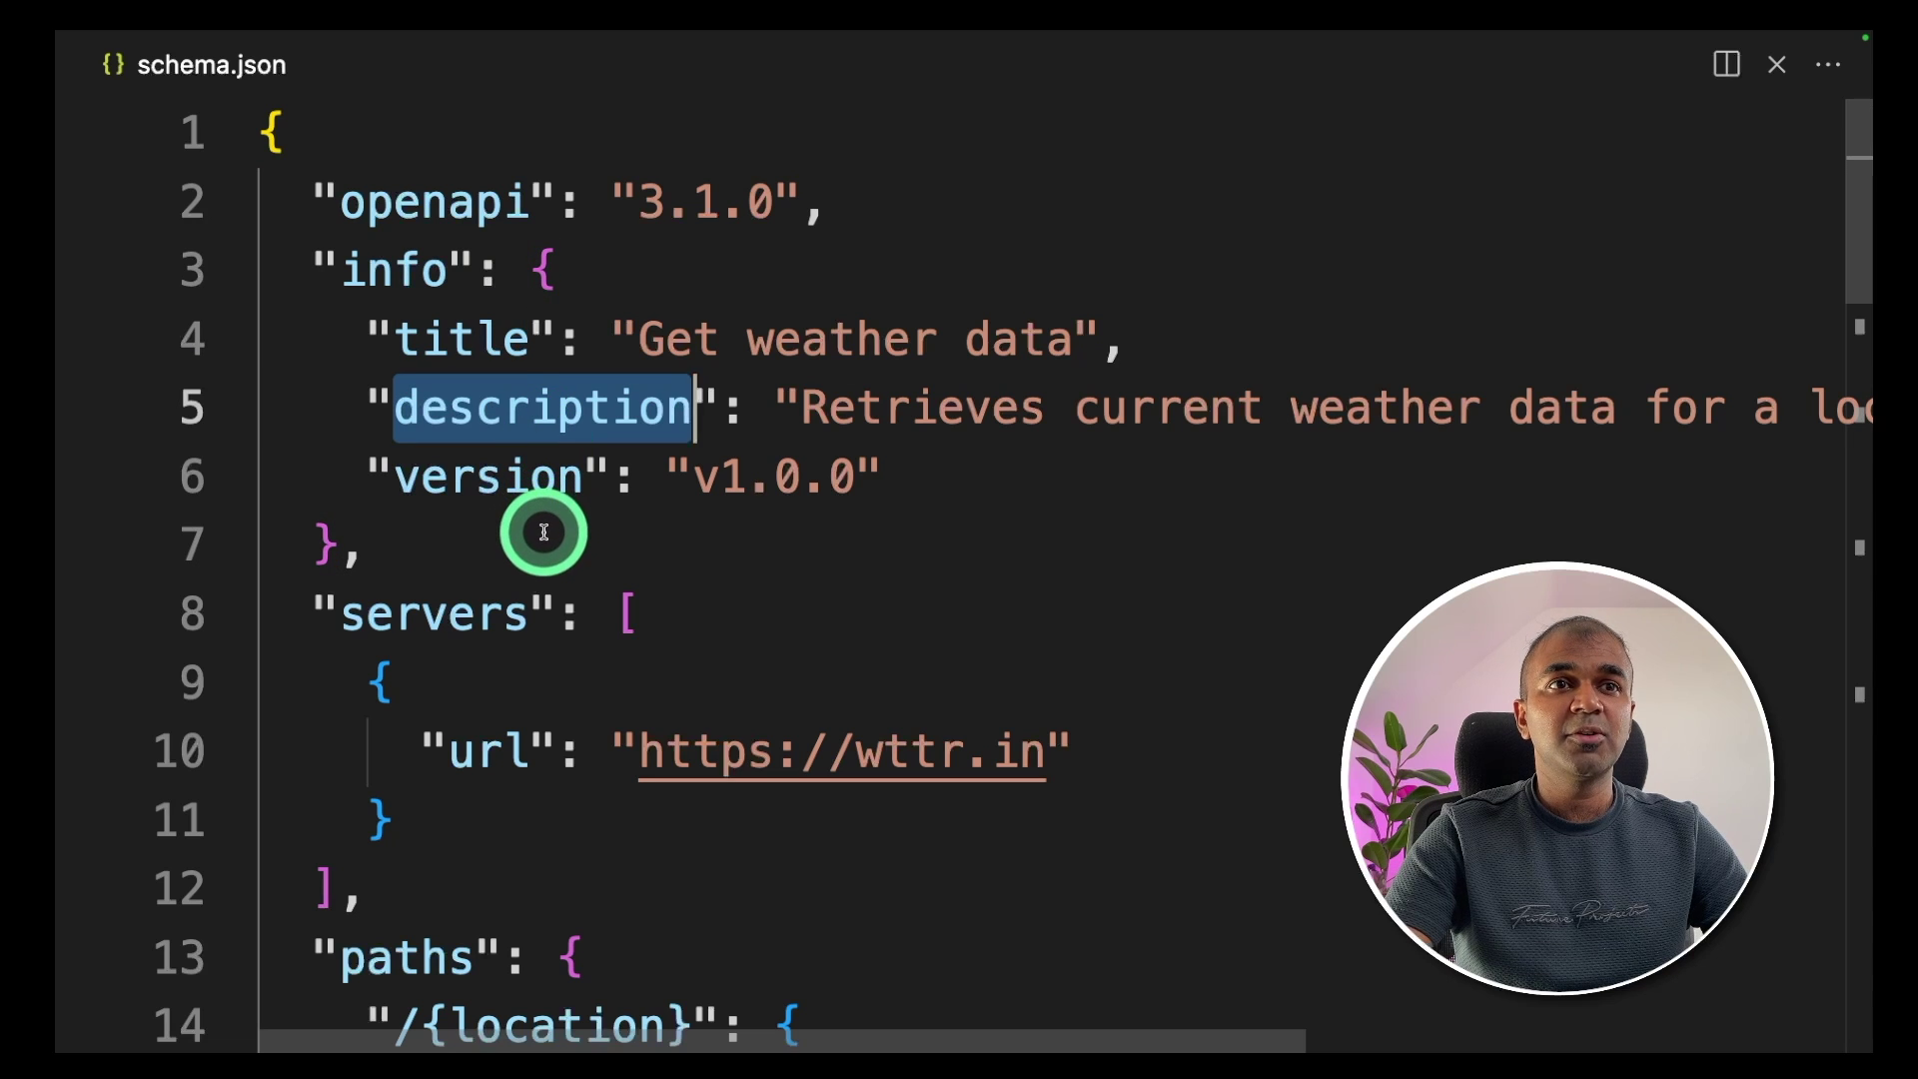
double_click(505, 478)
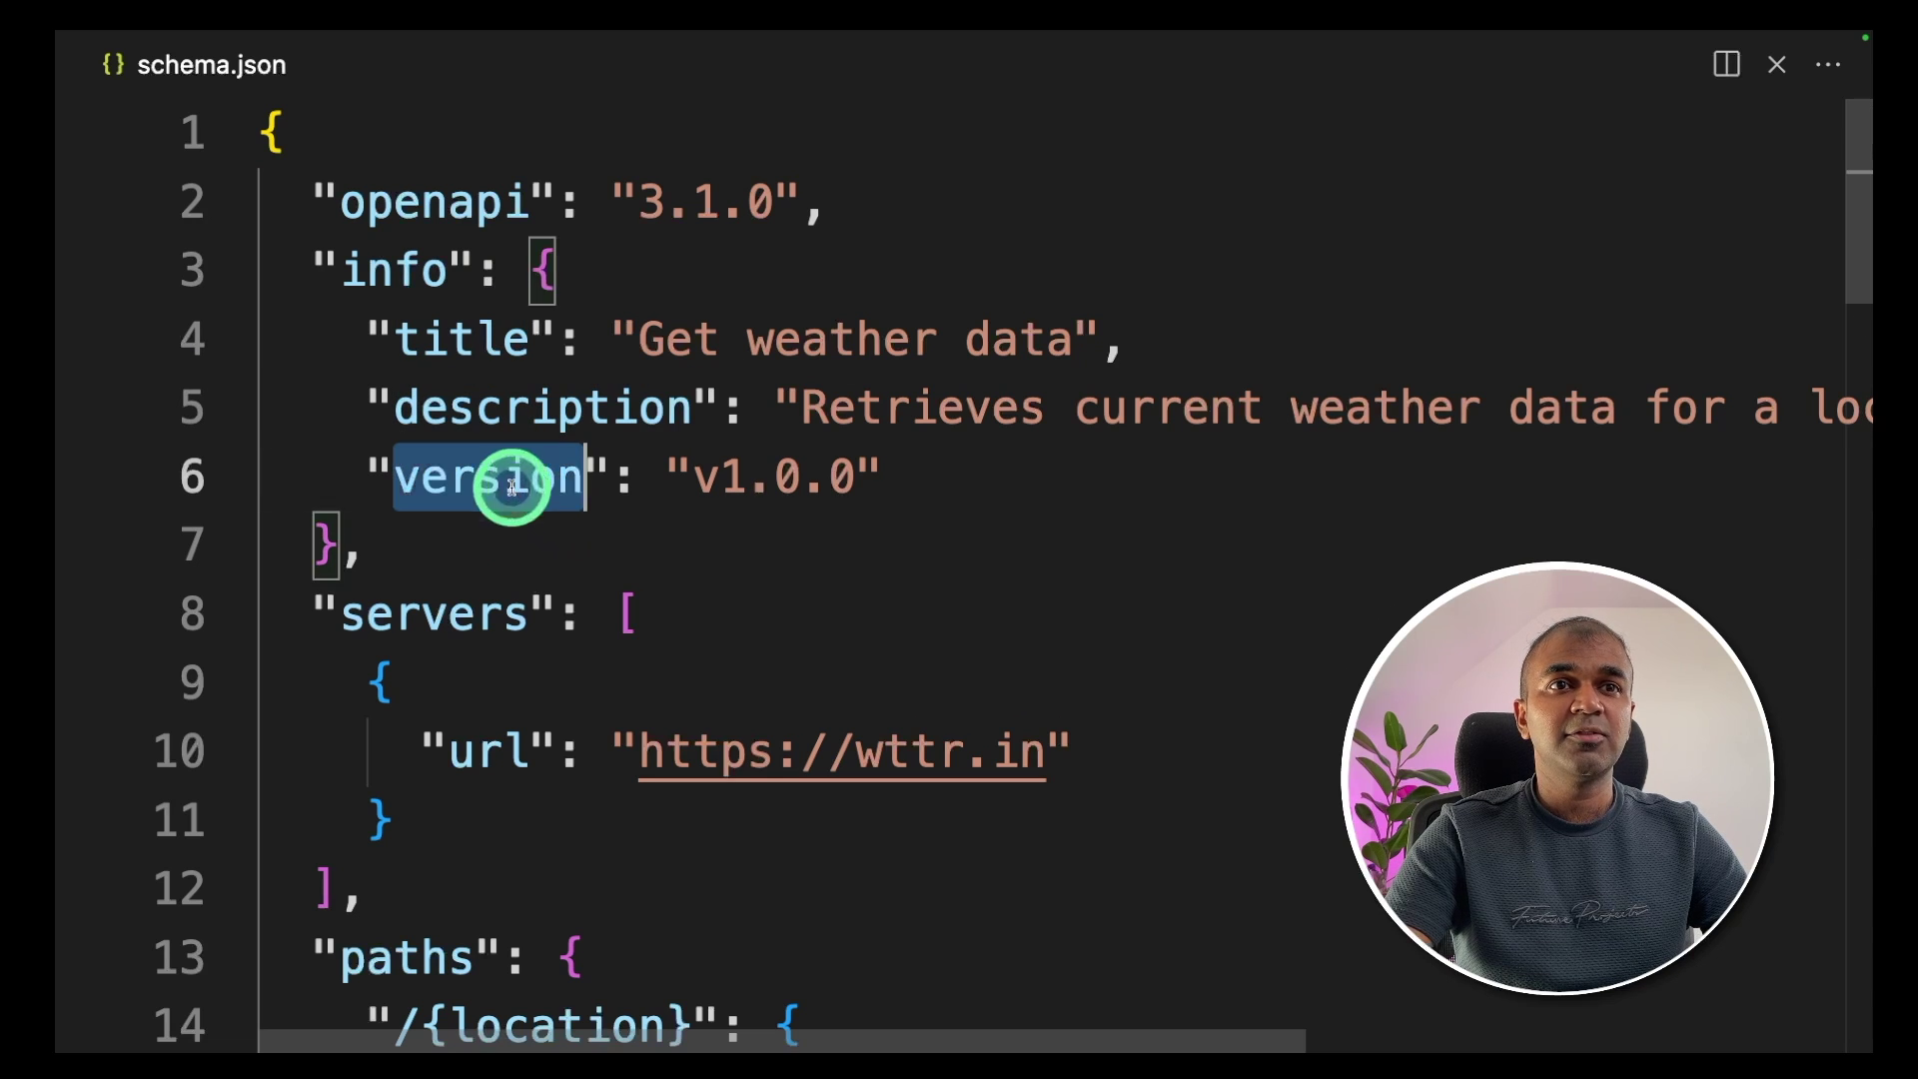
click(640, 340)
drag(639, 340, 1077, 340)
drag(805, 409, 1646, 411)
scroll(629, 470, down, 3)
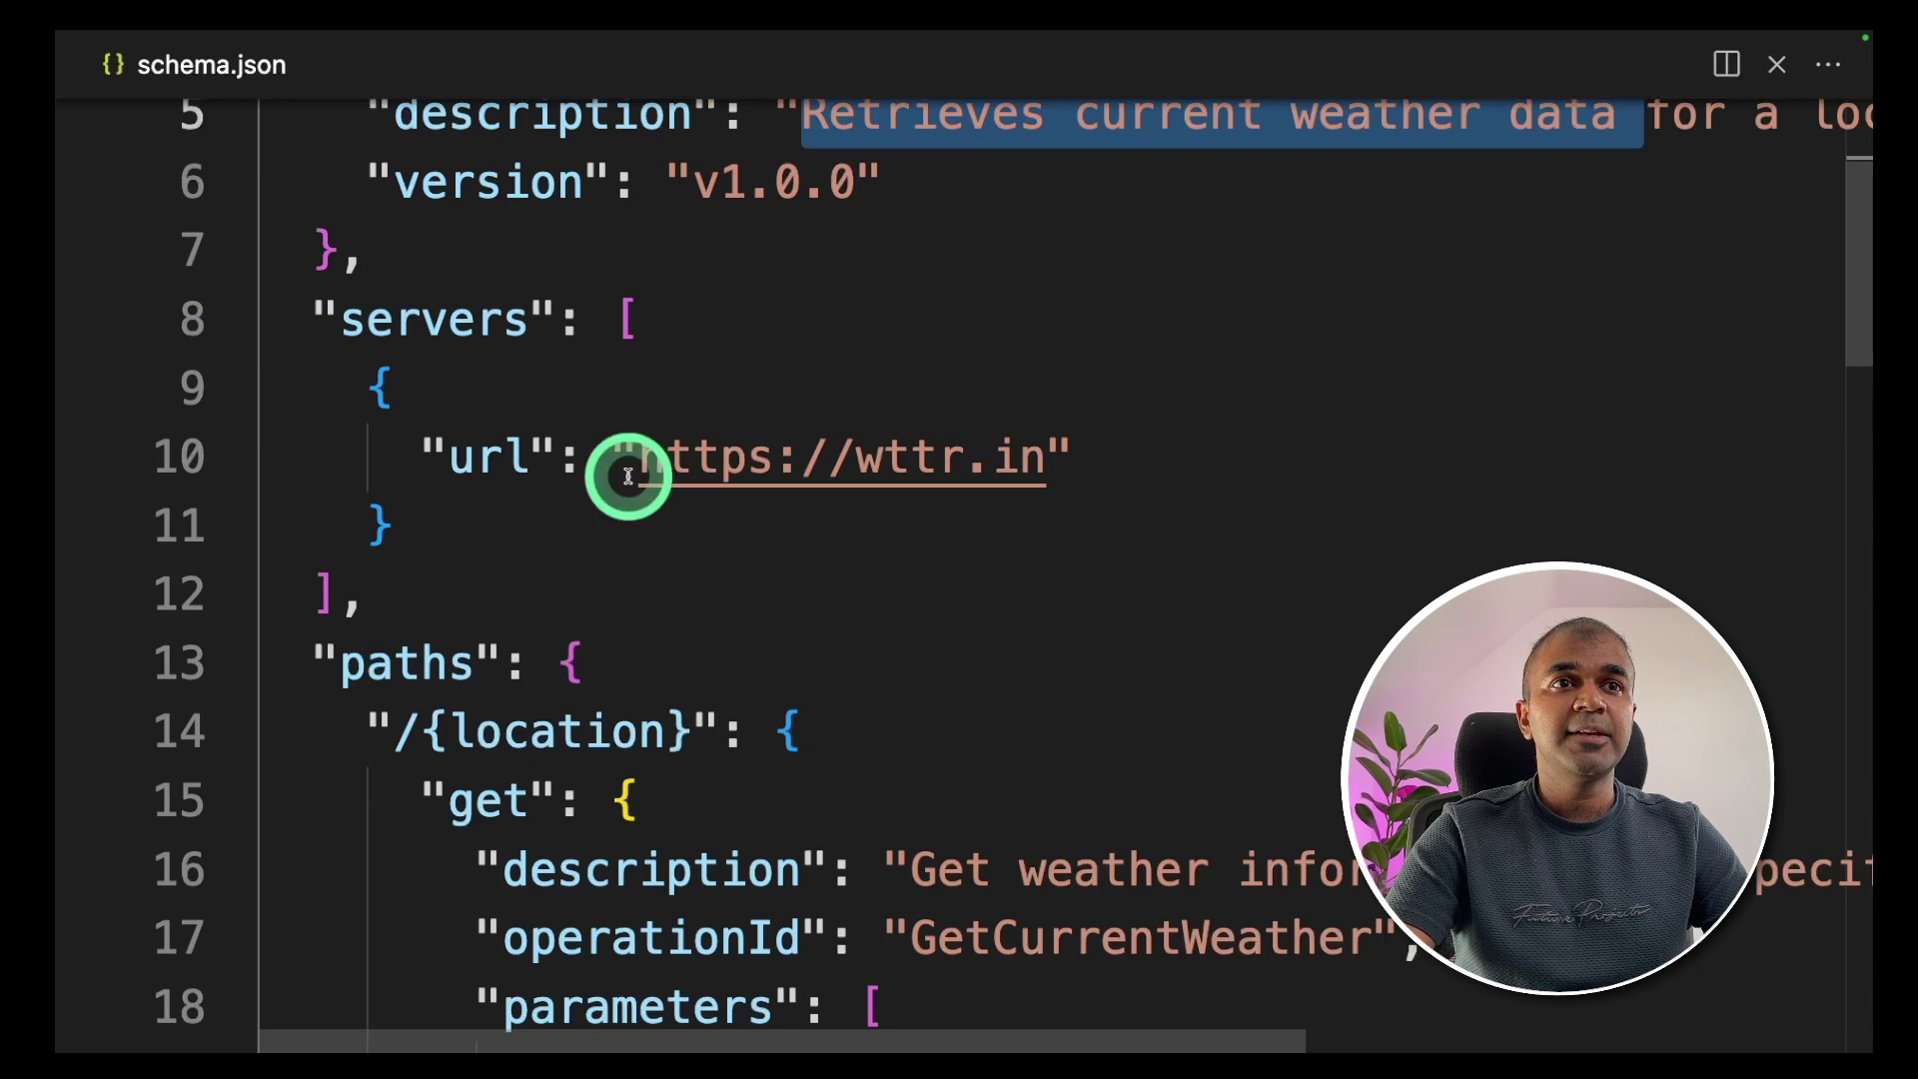
double_click(453, 341)
double_click(486, 457)
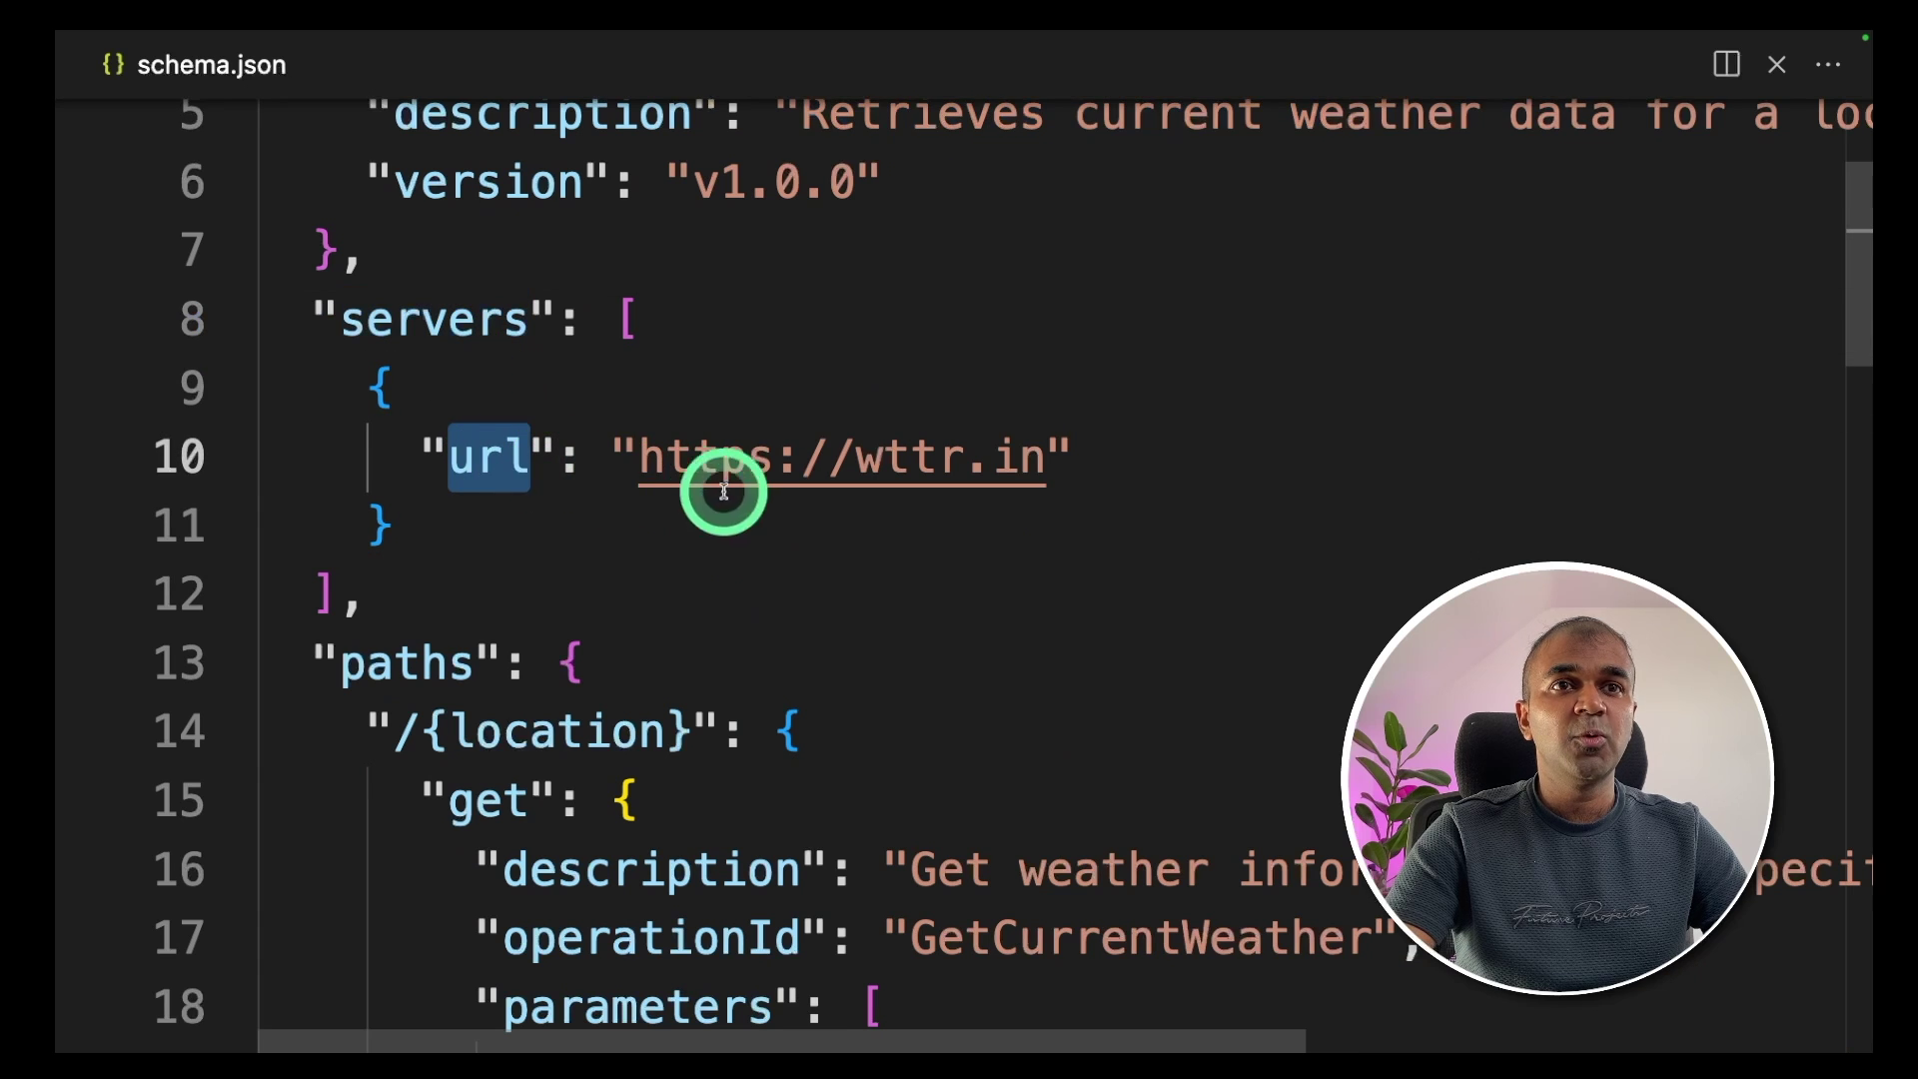
scroll(715, 601, down, 3)
scroll(716, 600, down, 1)
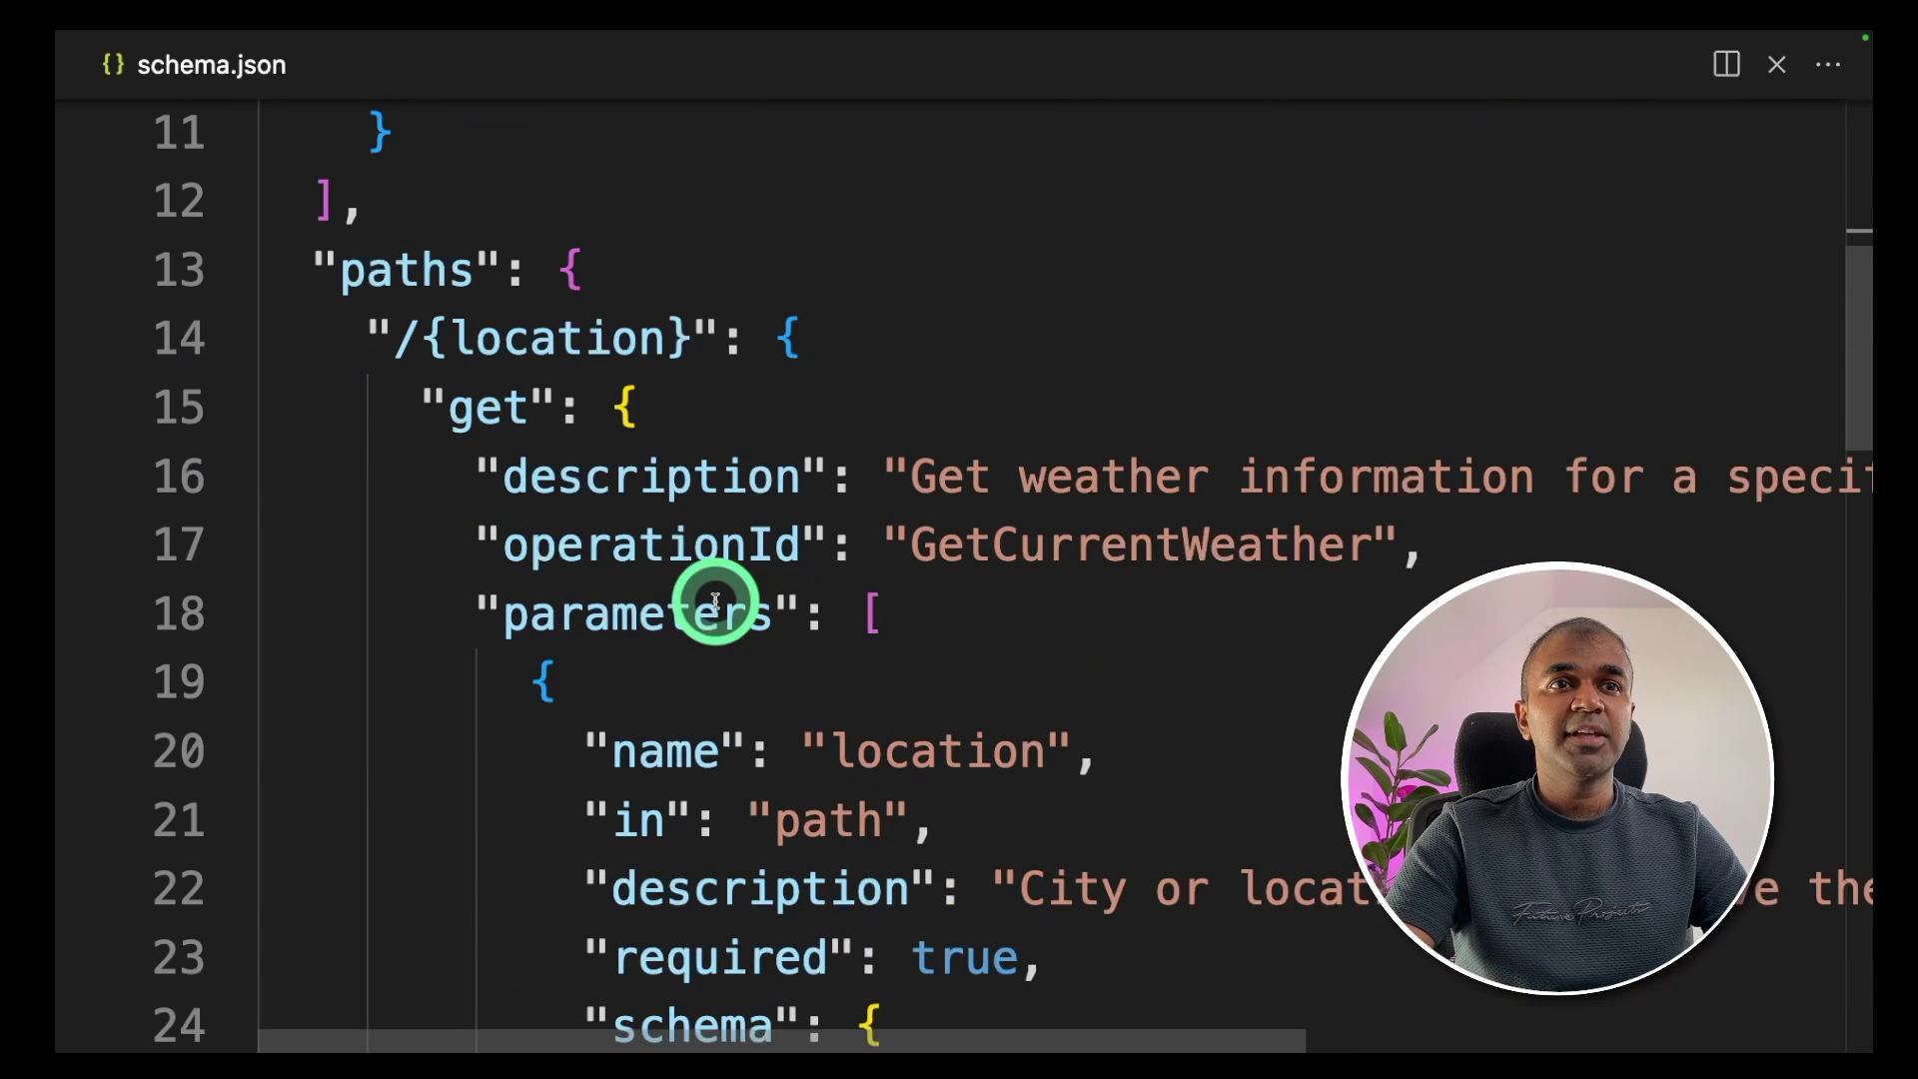
Walk through the /{location} path, its get method, operationId and description
double_click(407, 268)
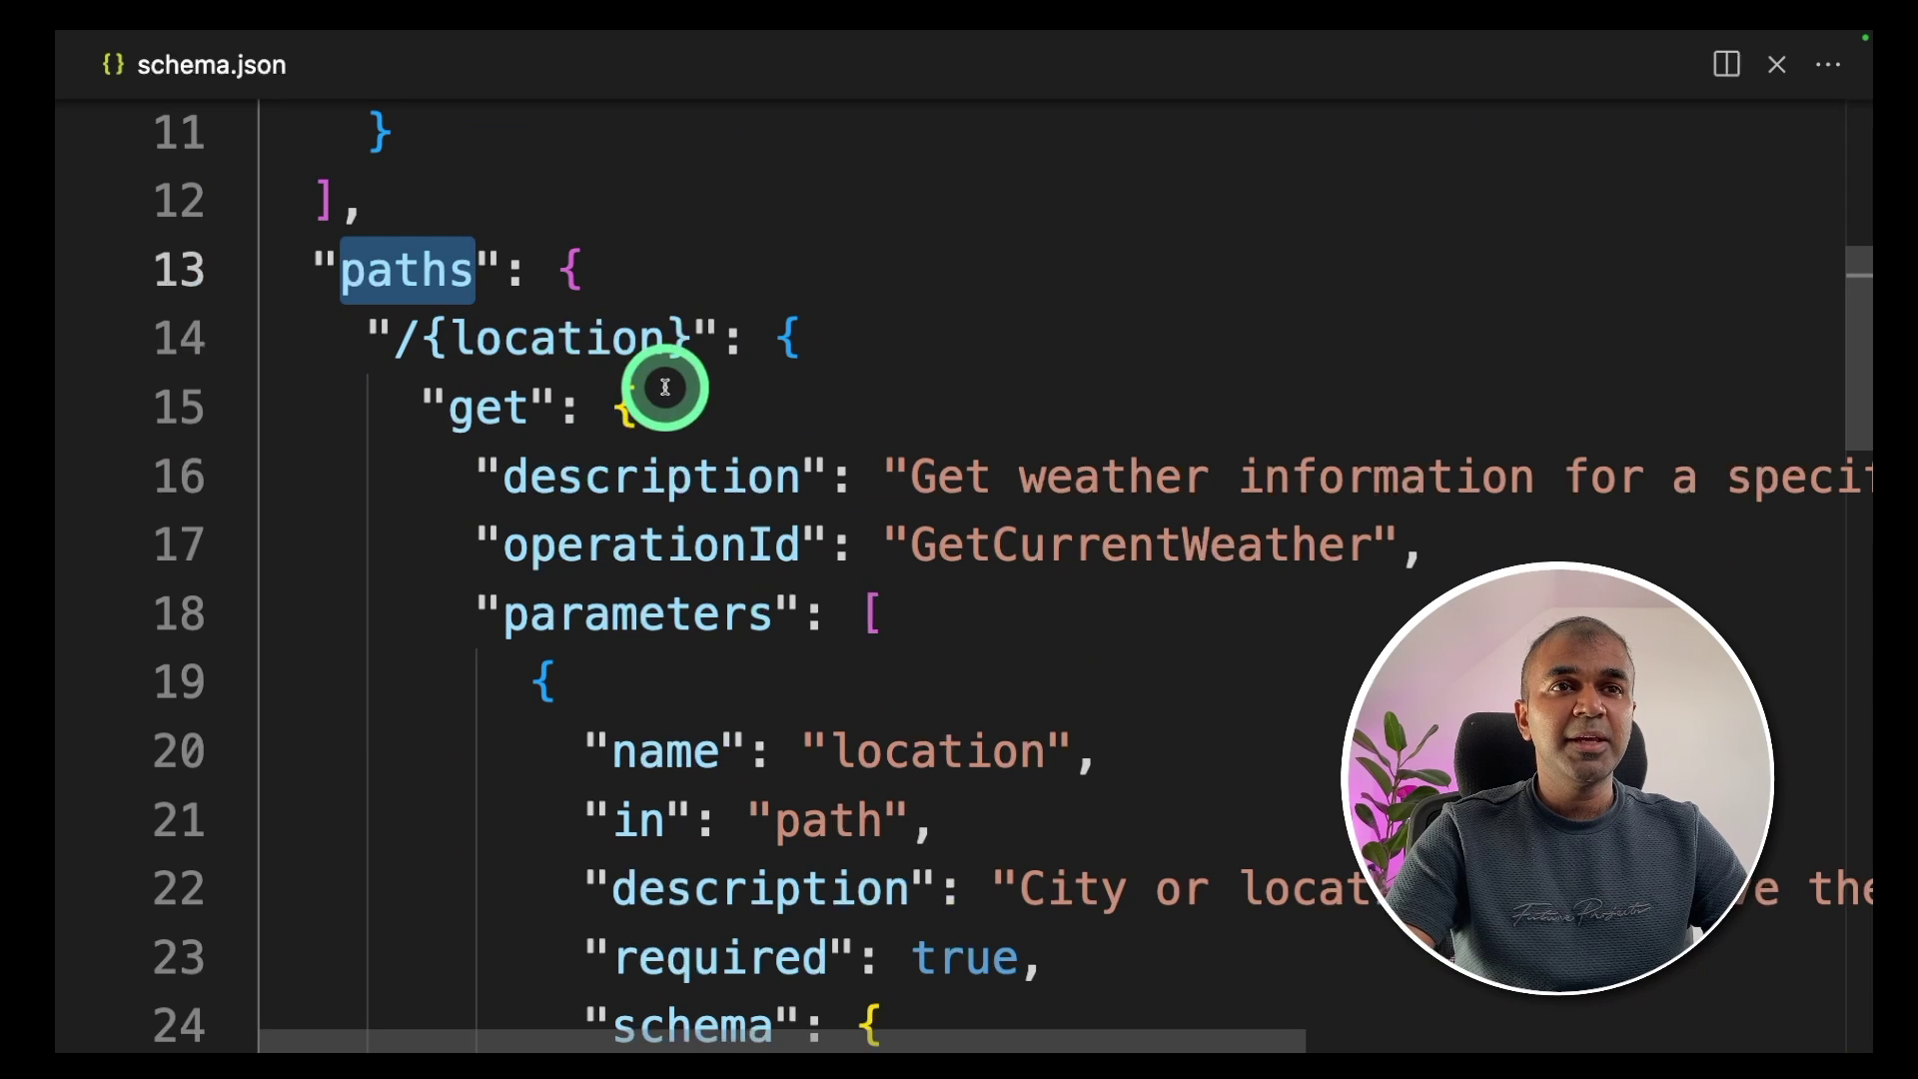
drag(423, 341, 697, 347)
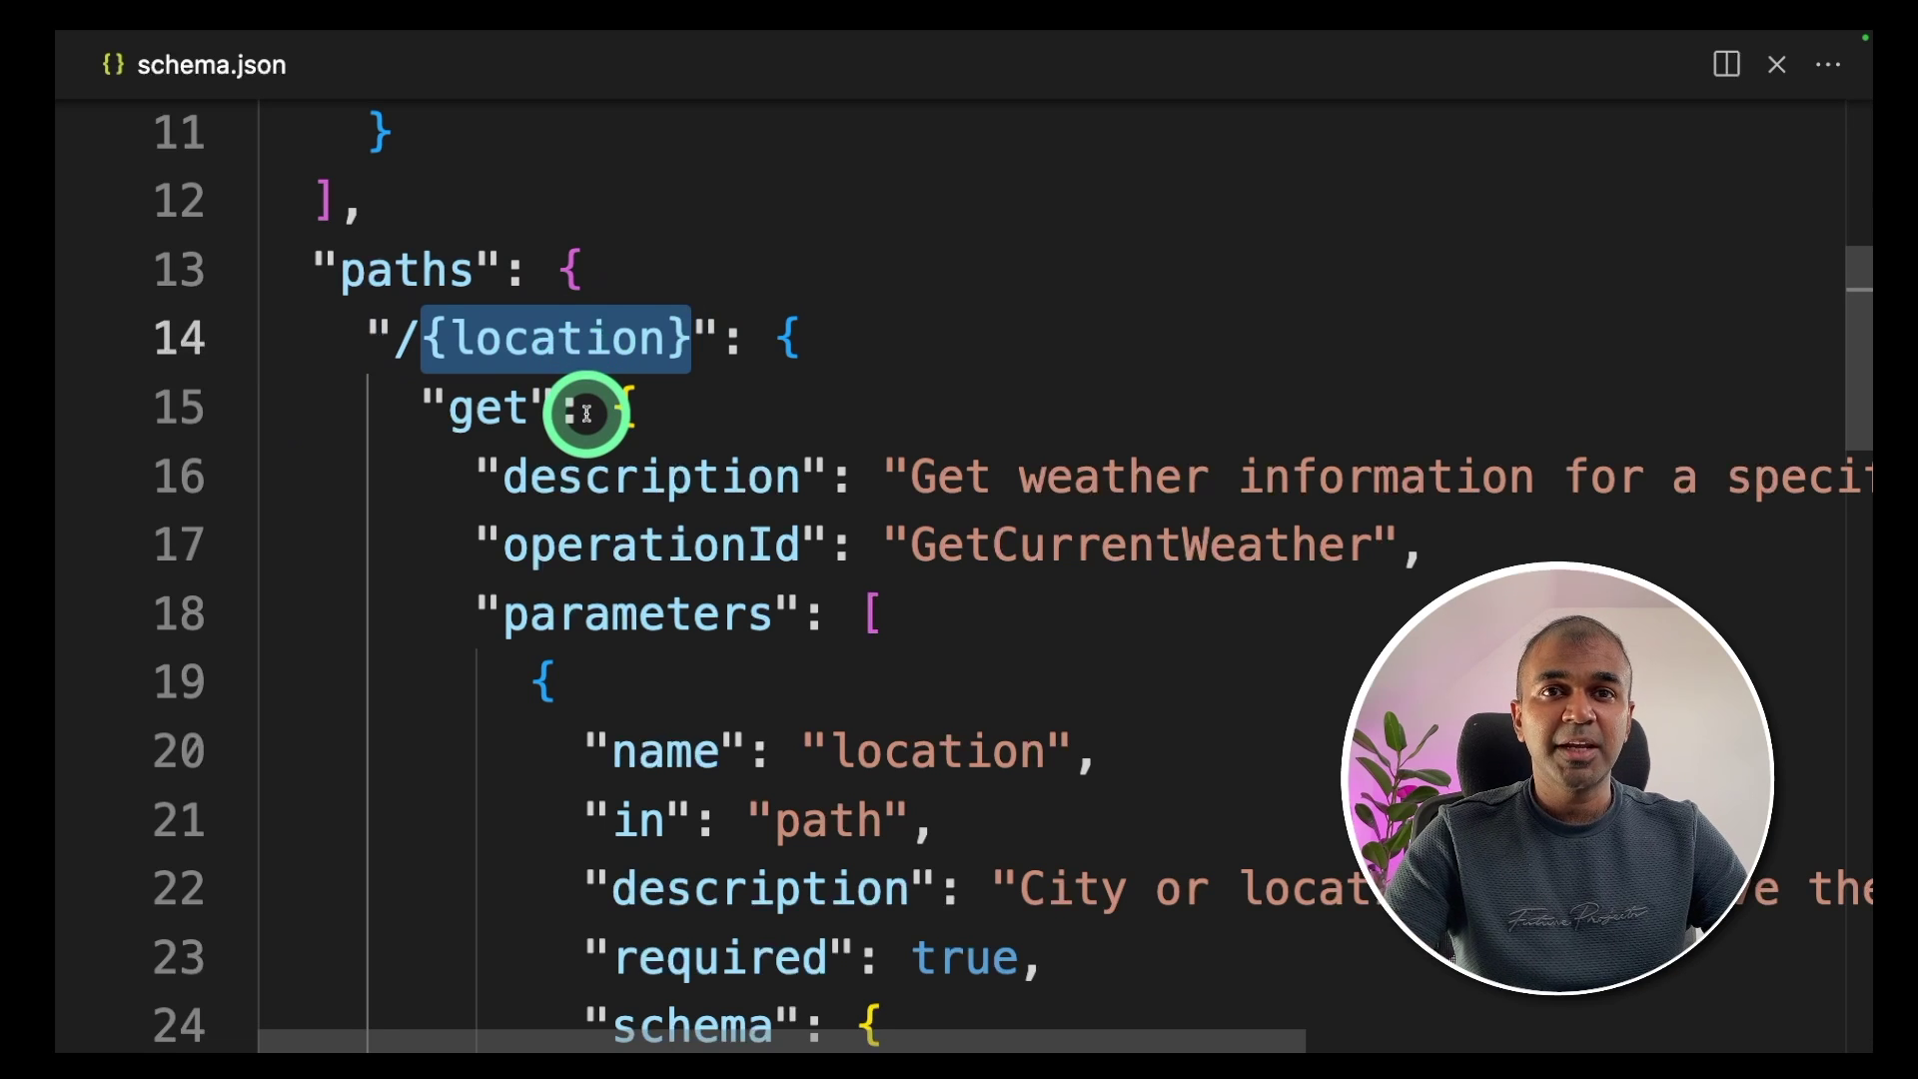
double_click(604, 337)
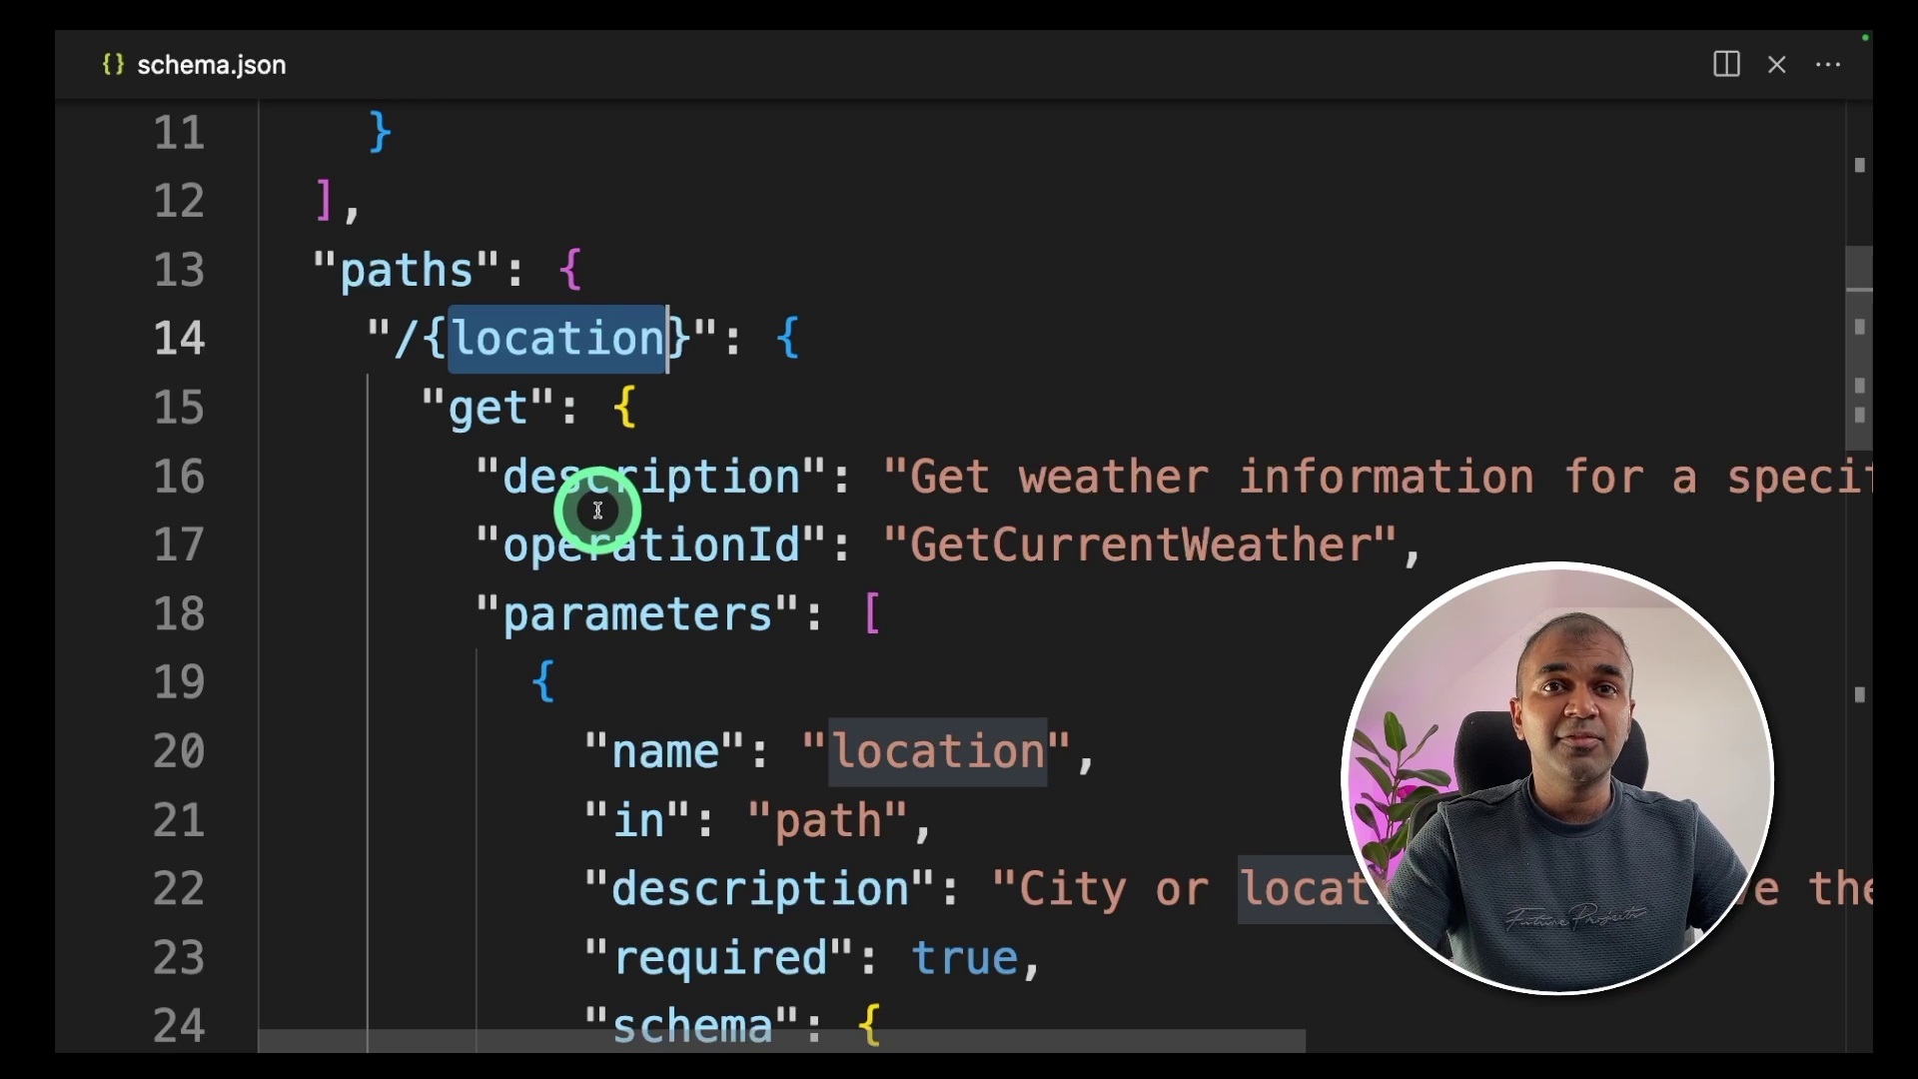
scroll(483, 424, down, 2)
double_click(507, 443)
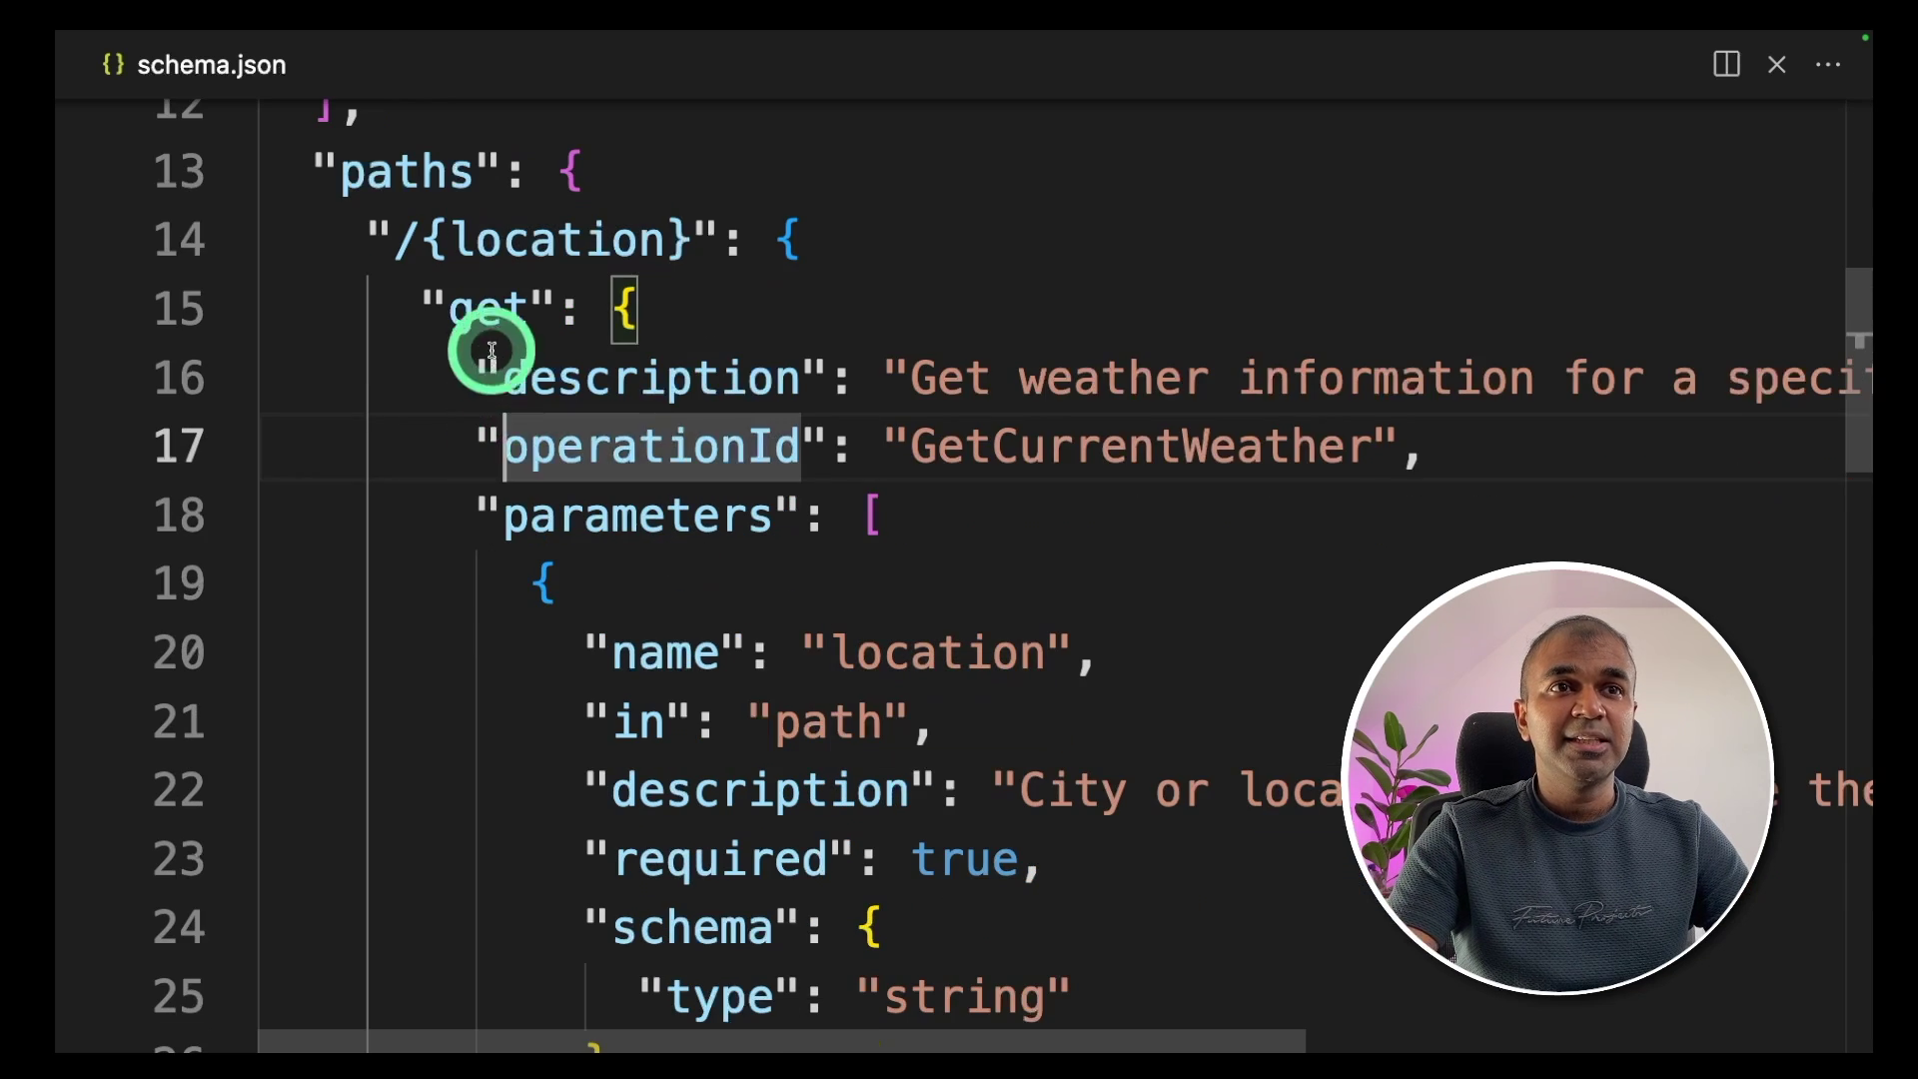
double_click(481, 318)
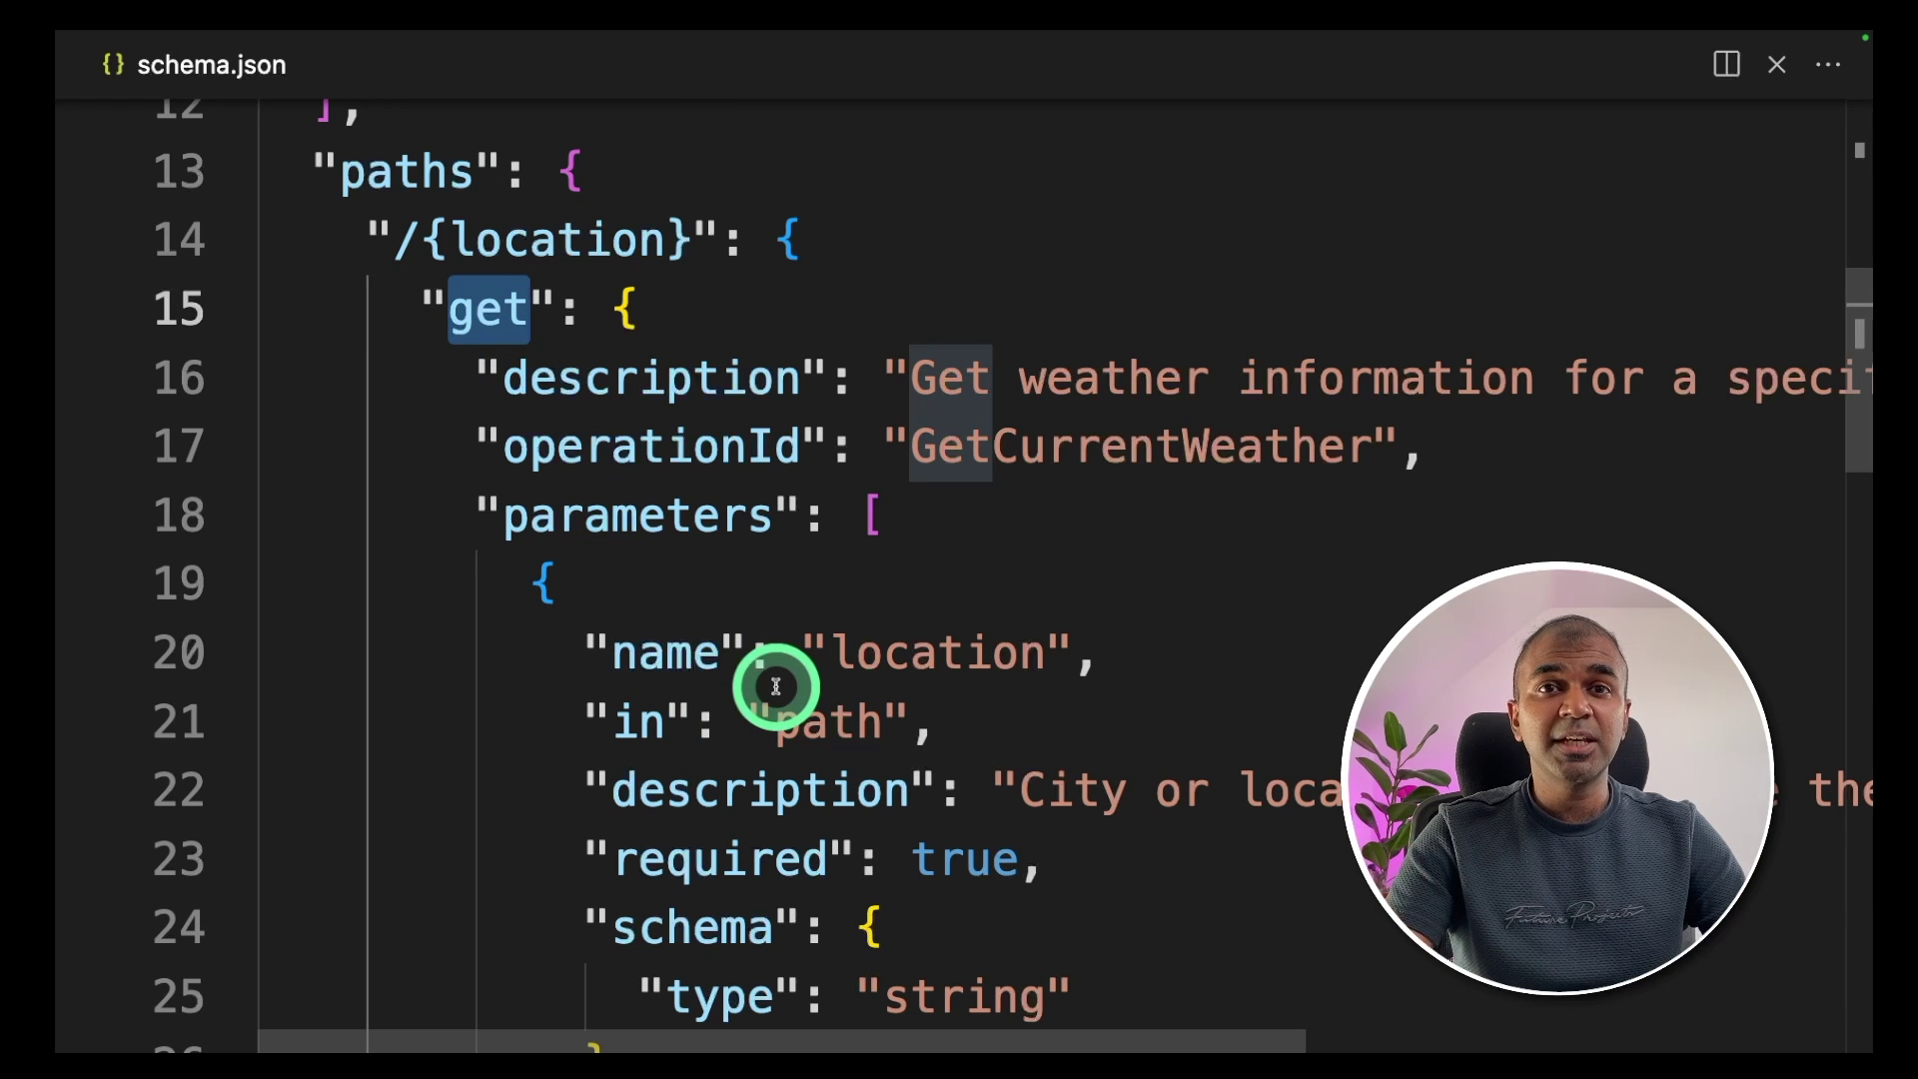
double_click(671, 385)
Highlight the parameters block, the location parameter name and its required flag
scroll(701, 539, down, 2)
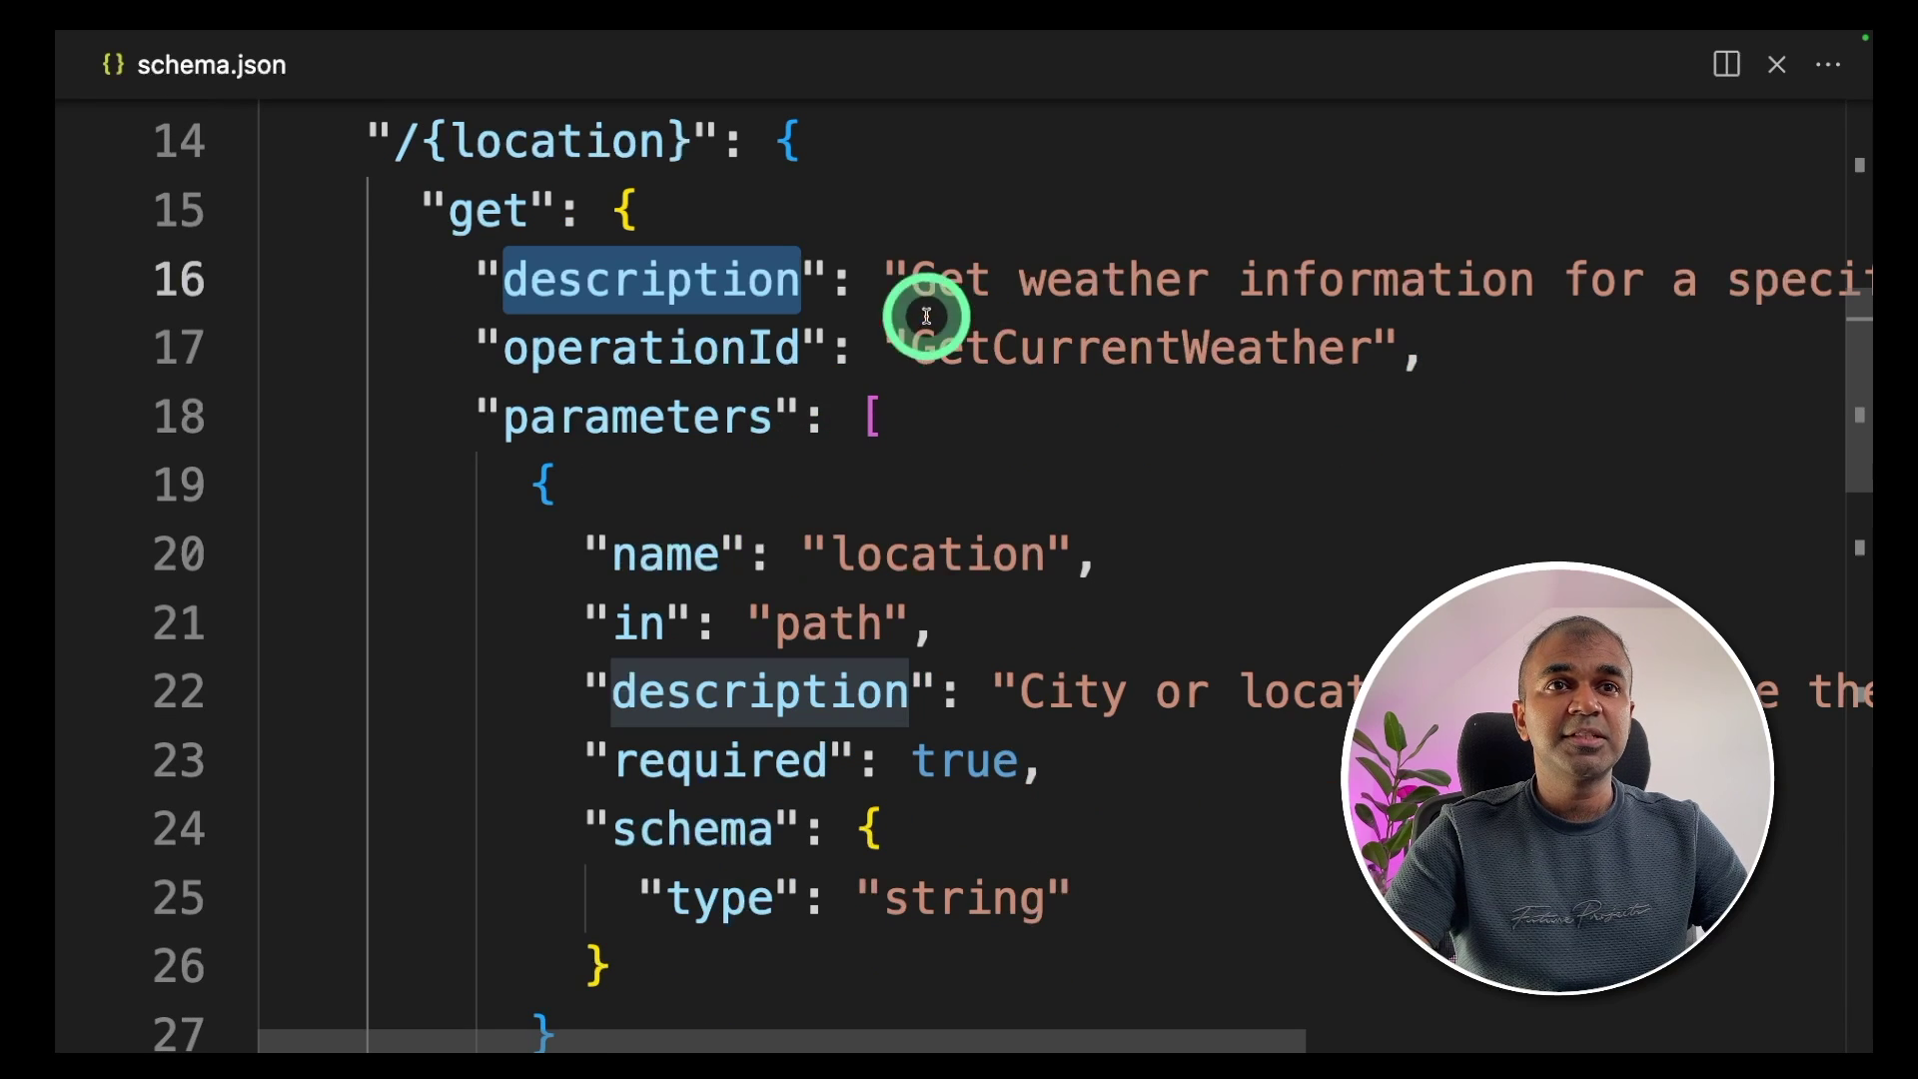
scroll(934, 399, down, 1)
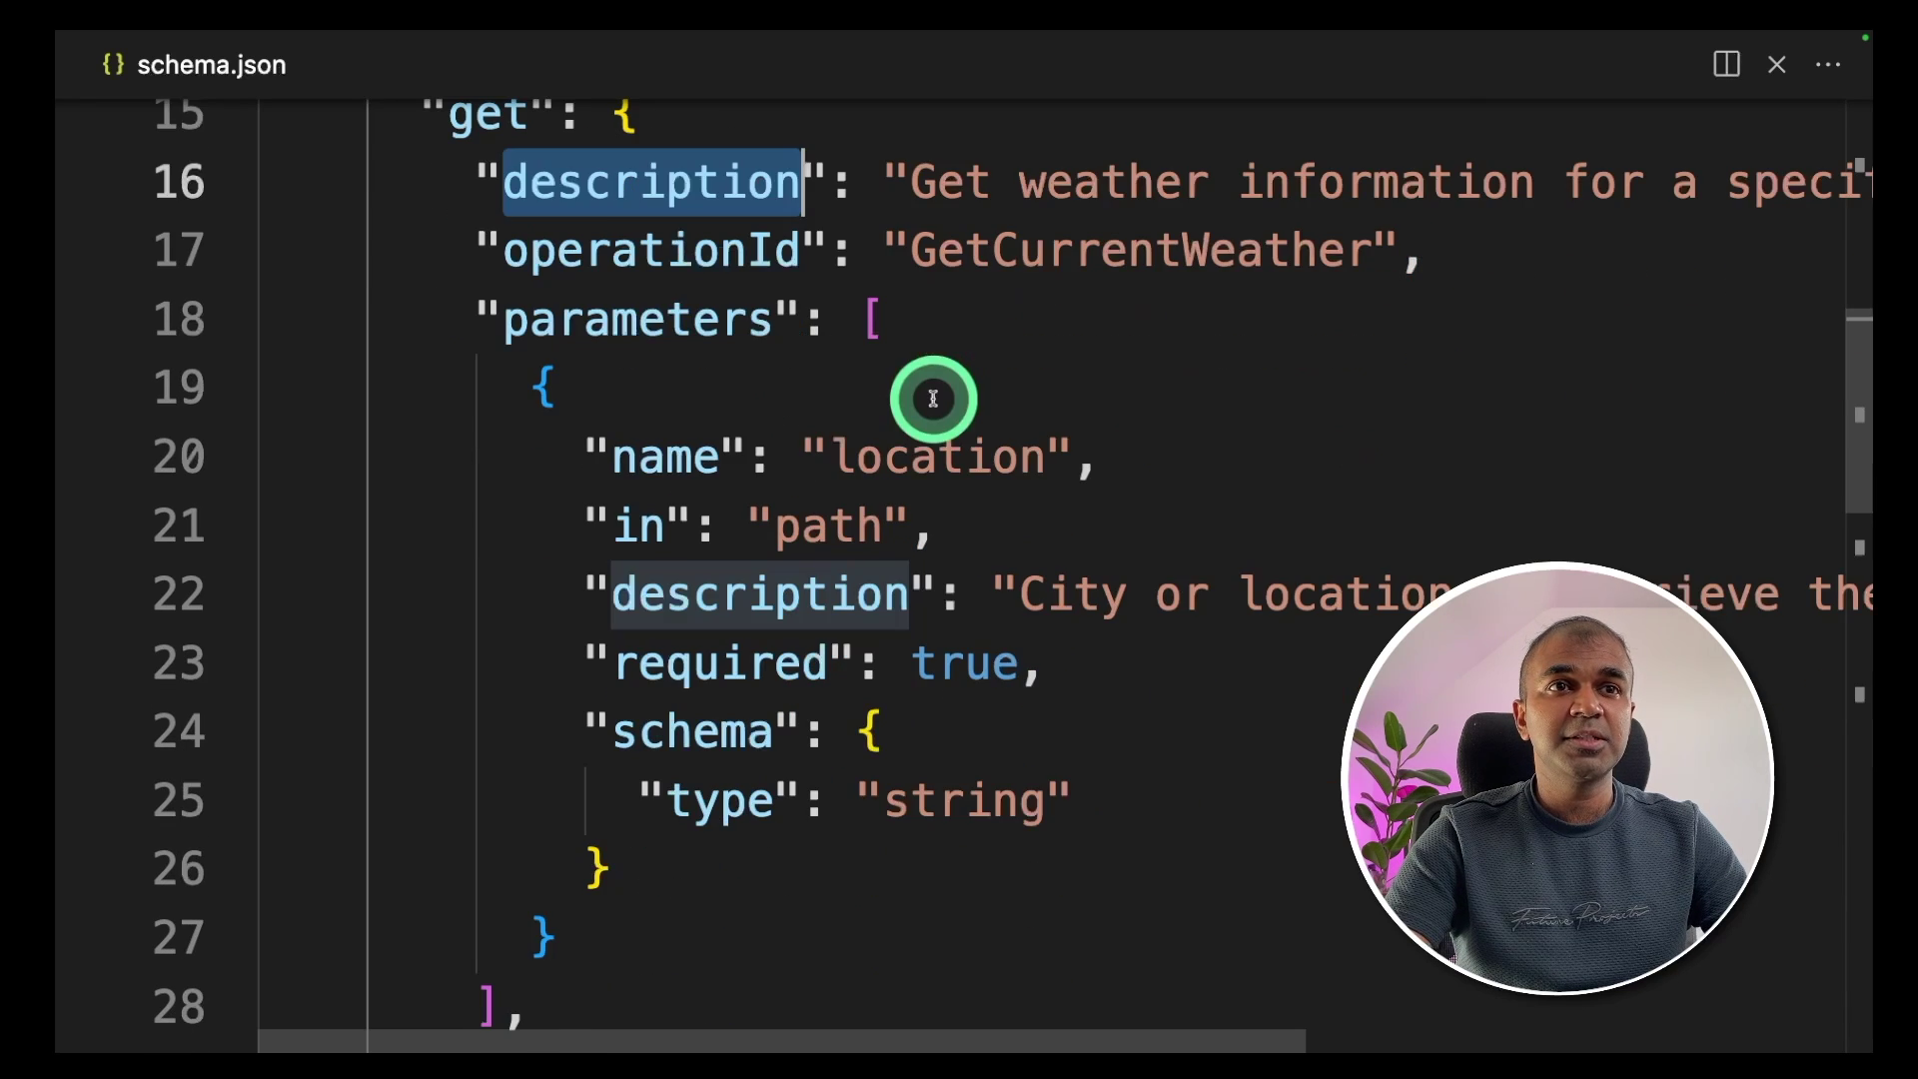
double_click(663, 324)
scroll(706, 612, down, 1)
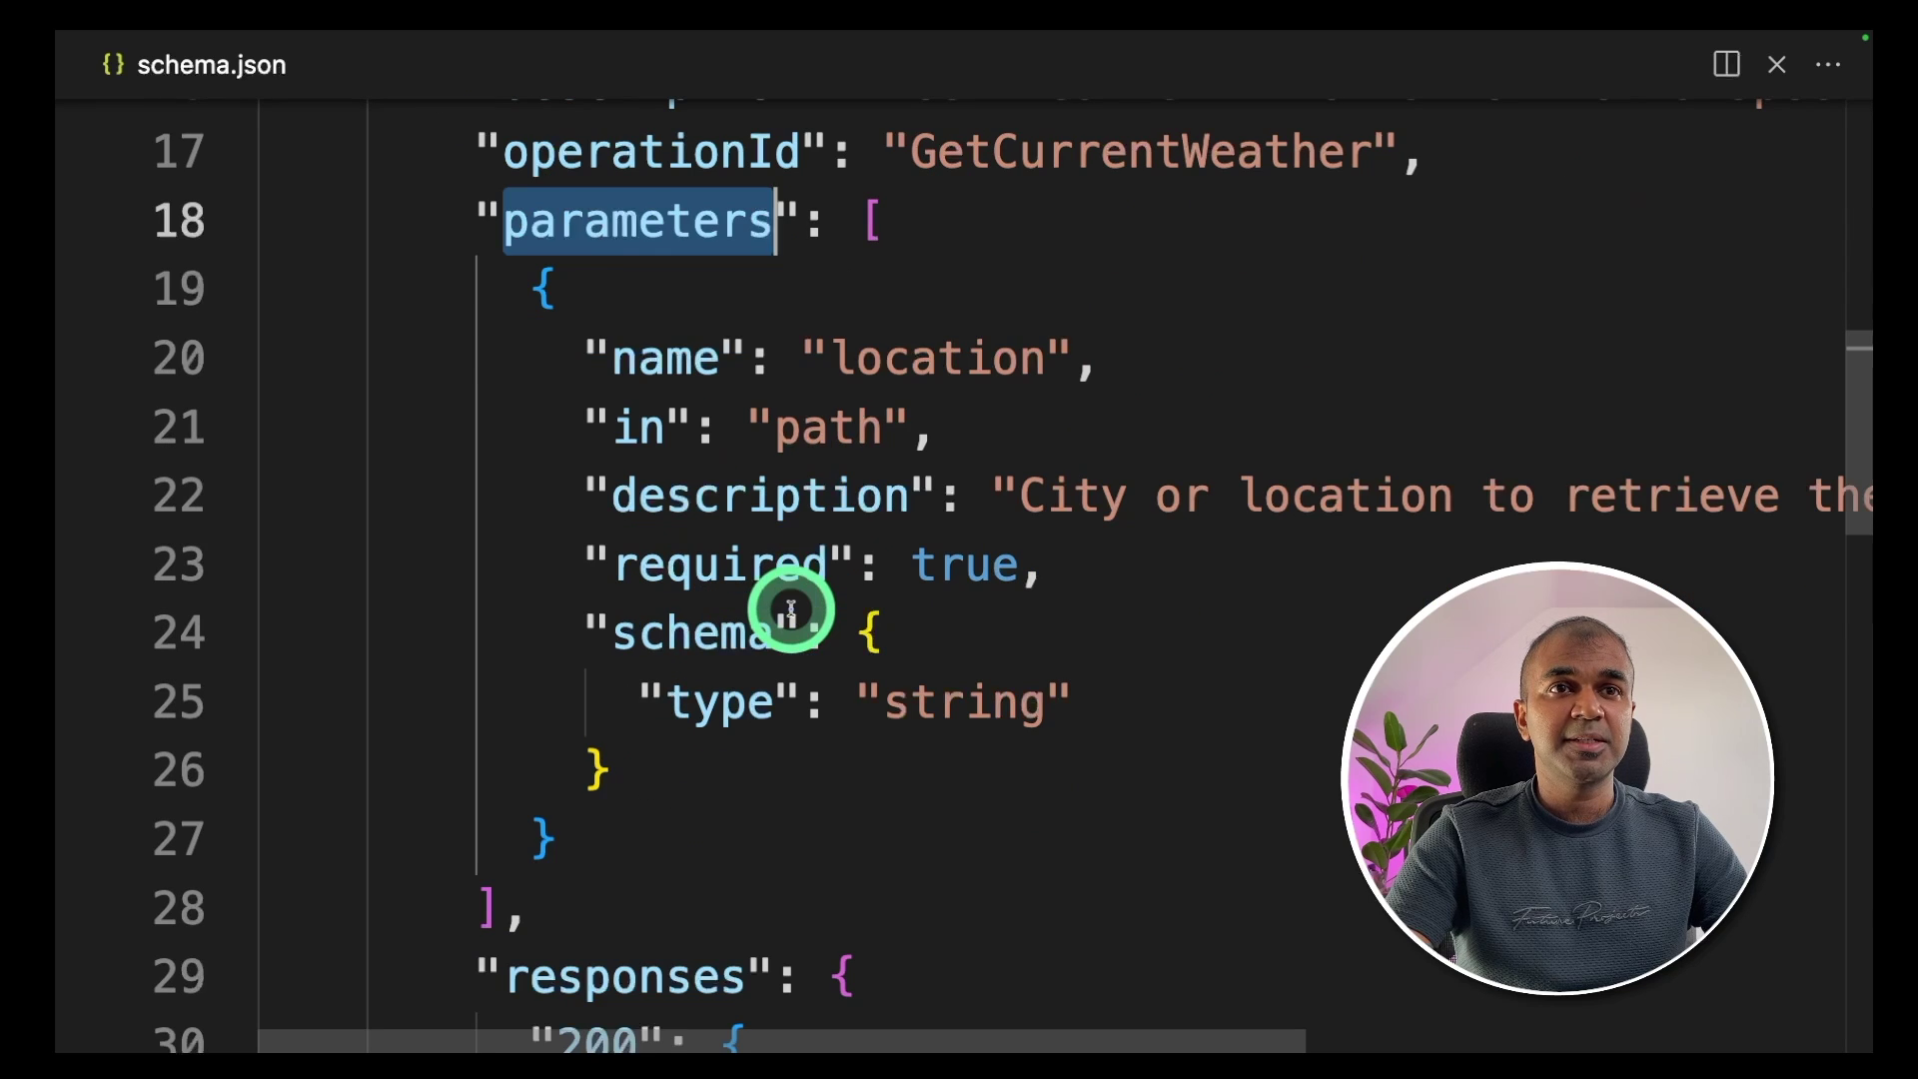
double_click(941, 362)
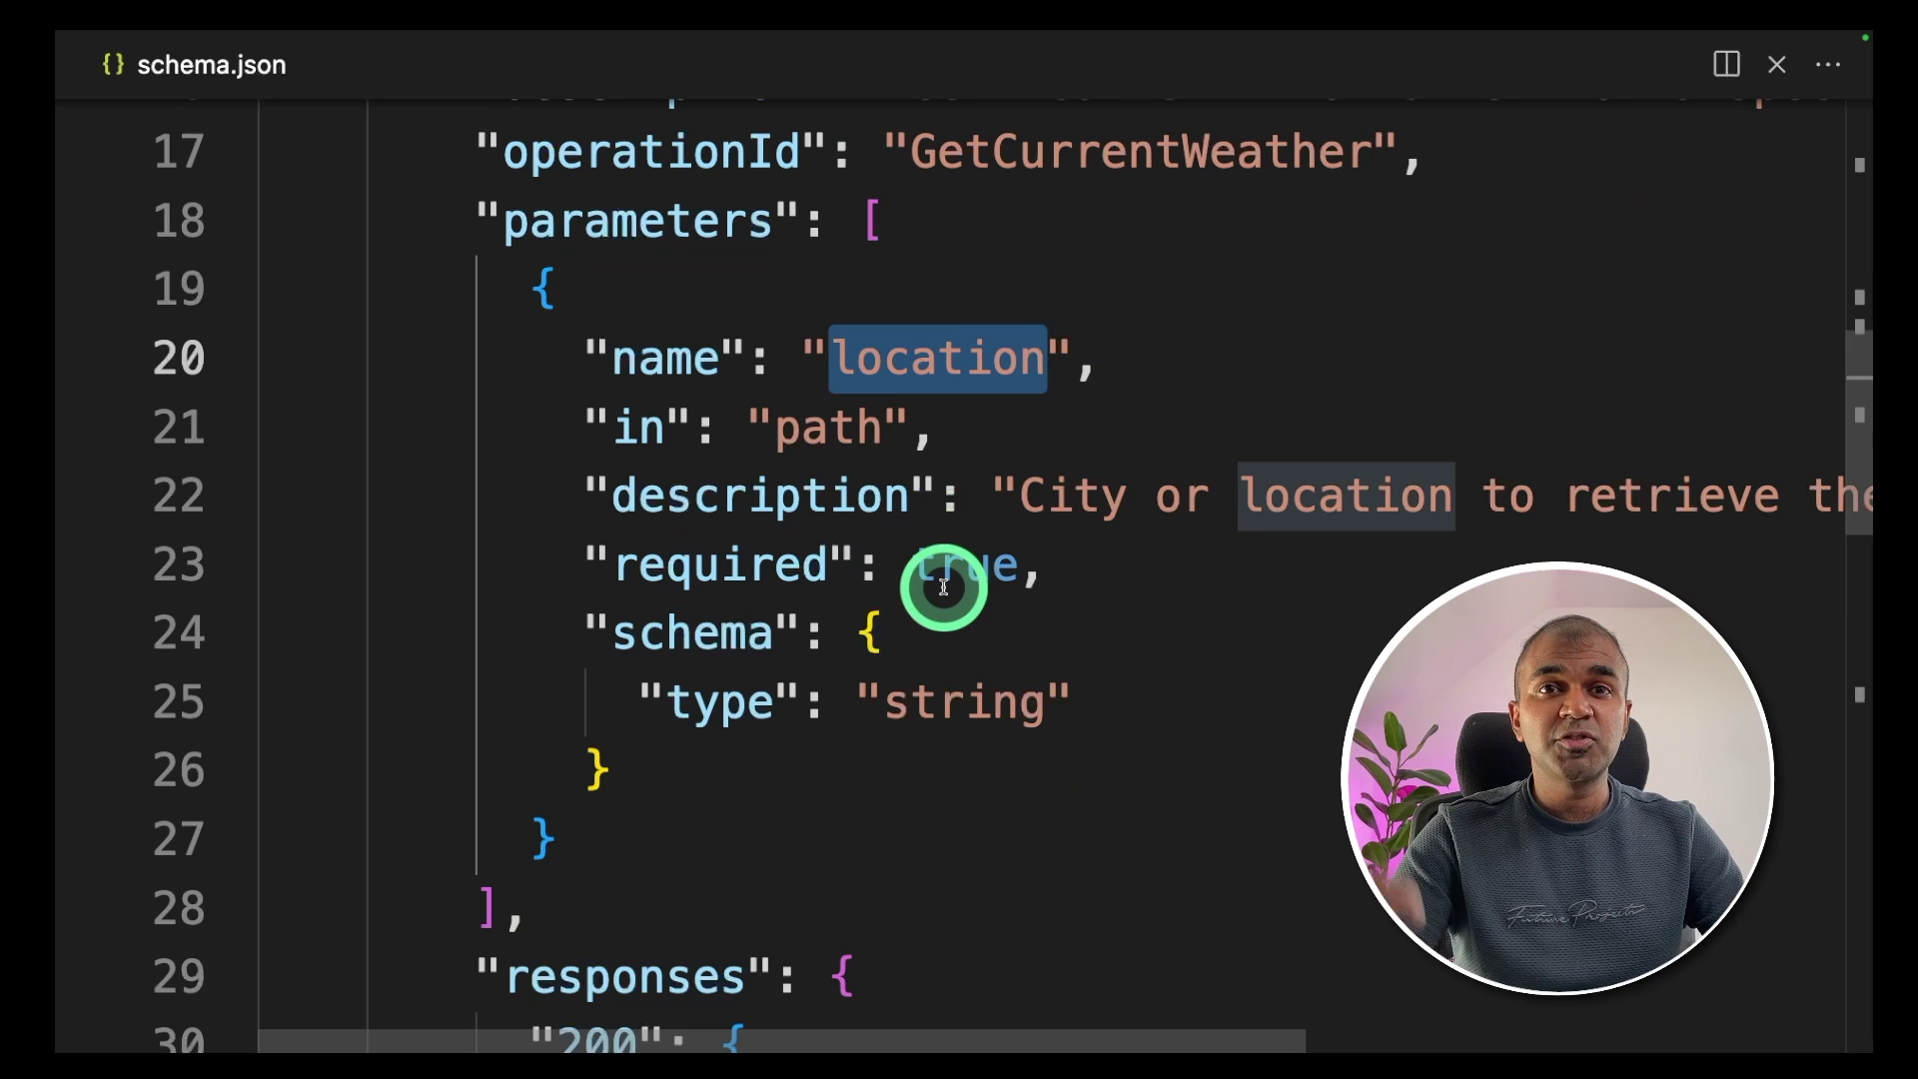
scroll(813, 506, down, 1)
double_click(728, 463)
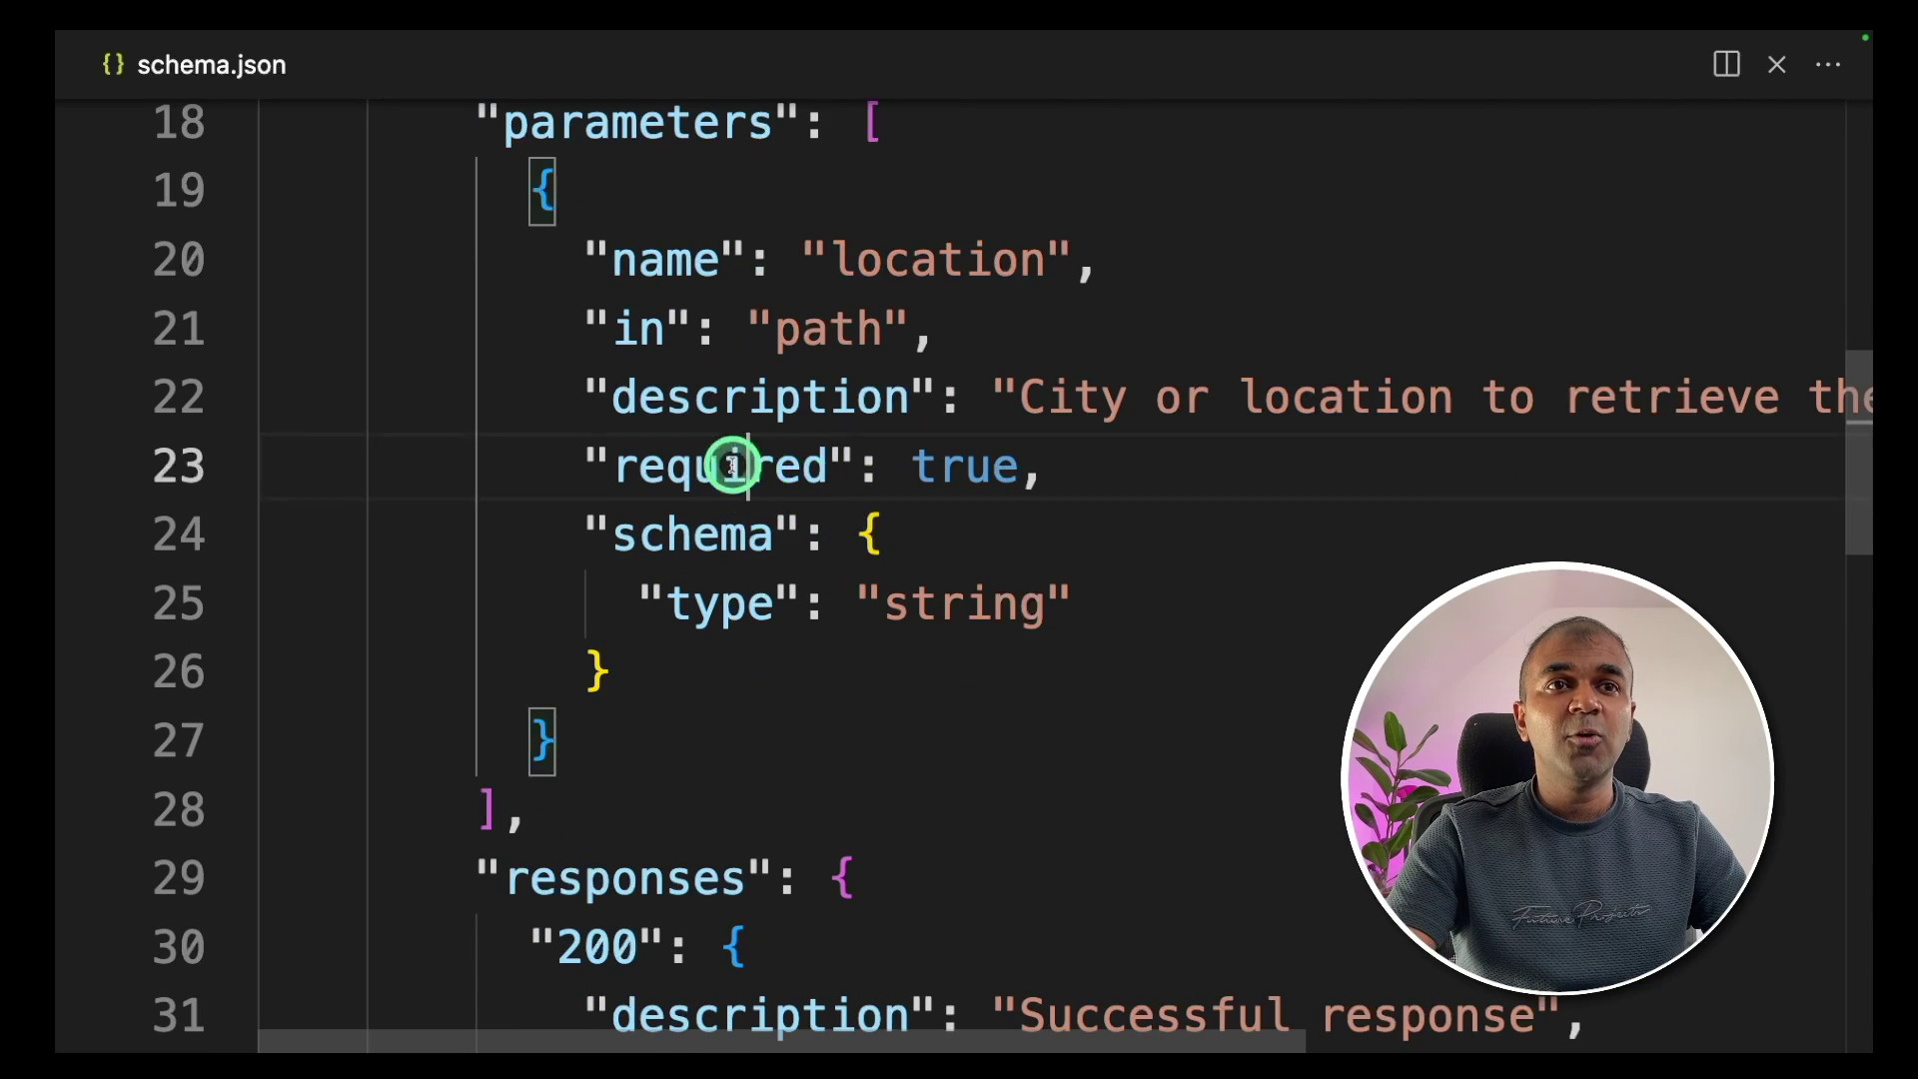
scroll(819, 532, up, 1)
double_click(935, 357)
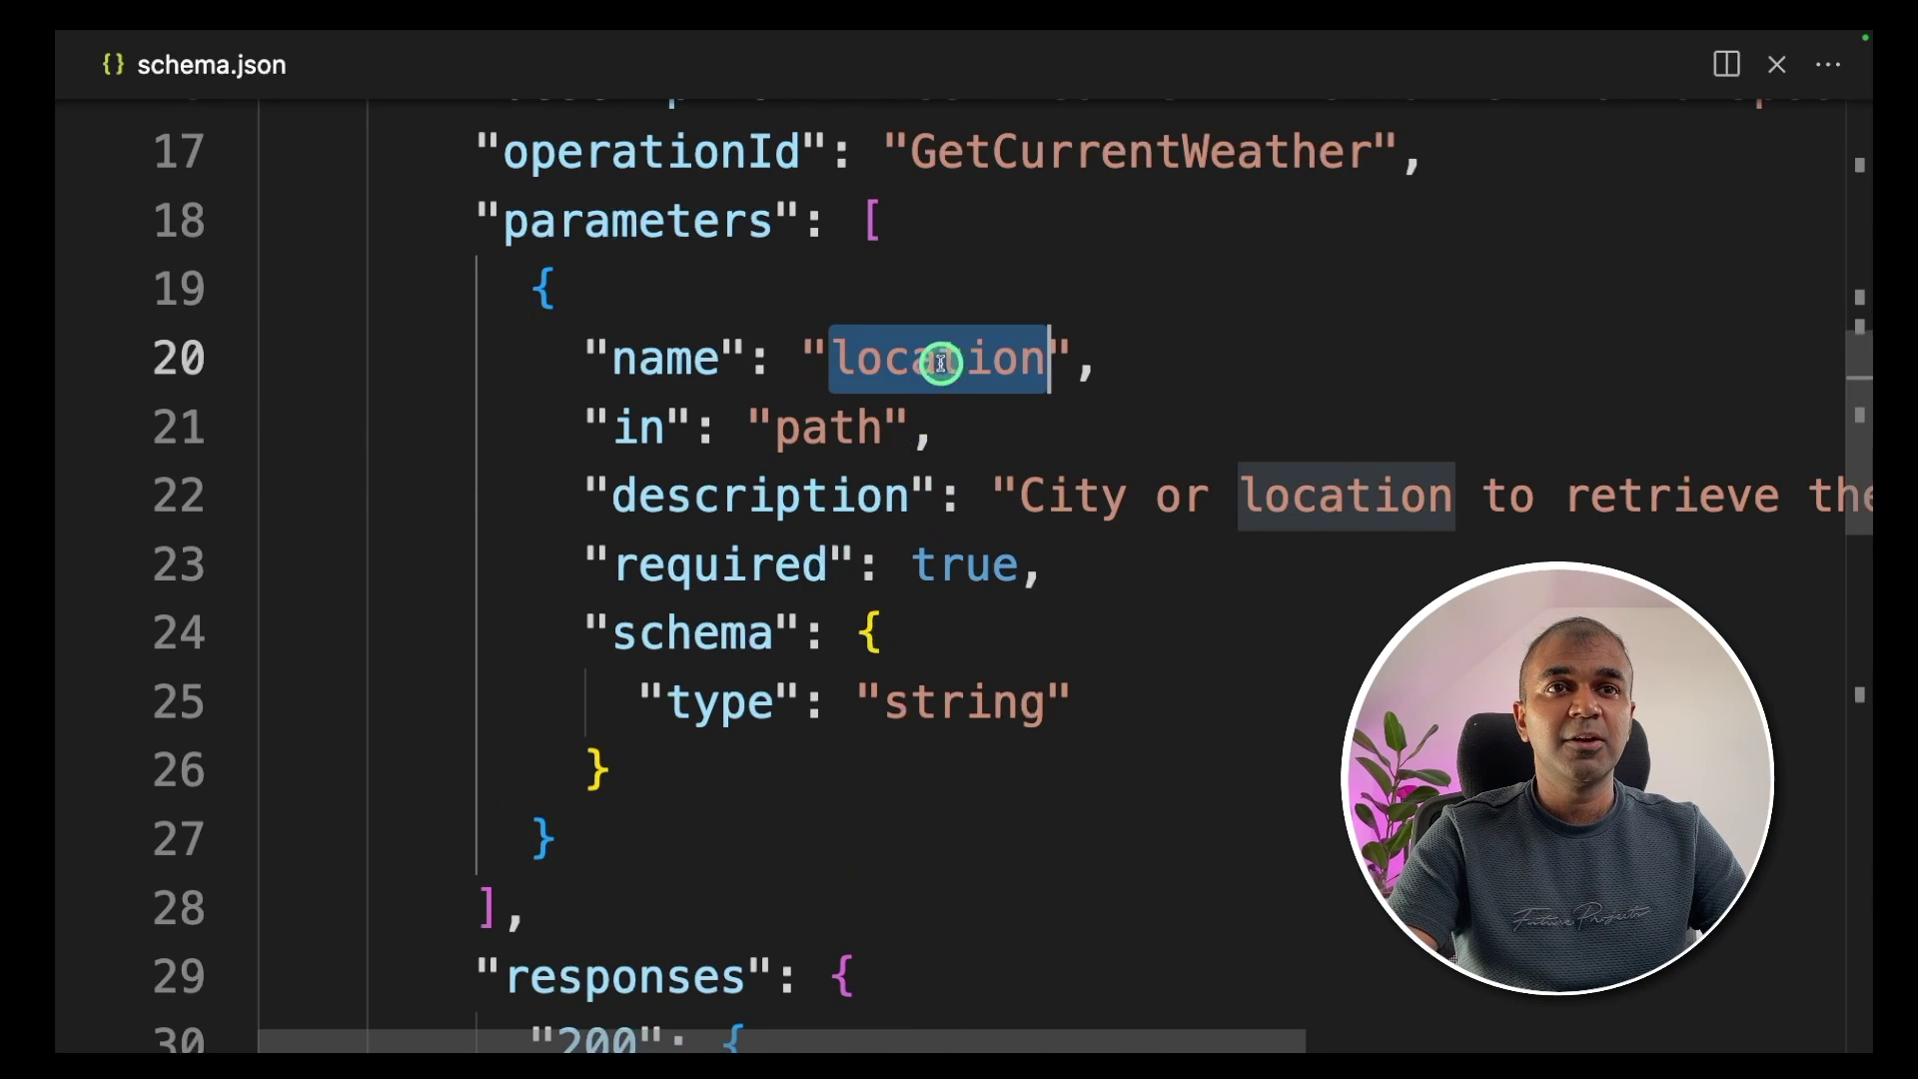
scroll(860, 712, down, 1)
scroll(857, 715, down, 3)
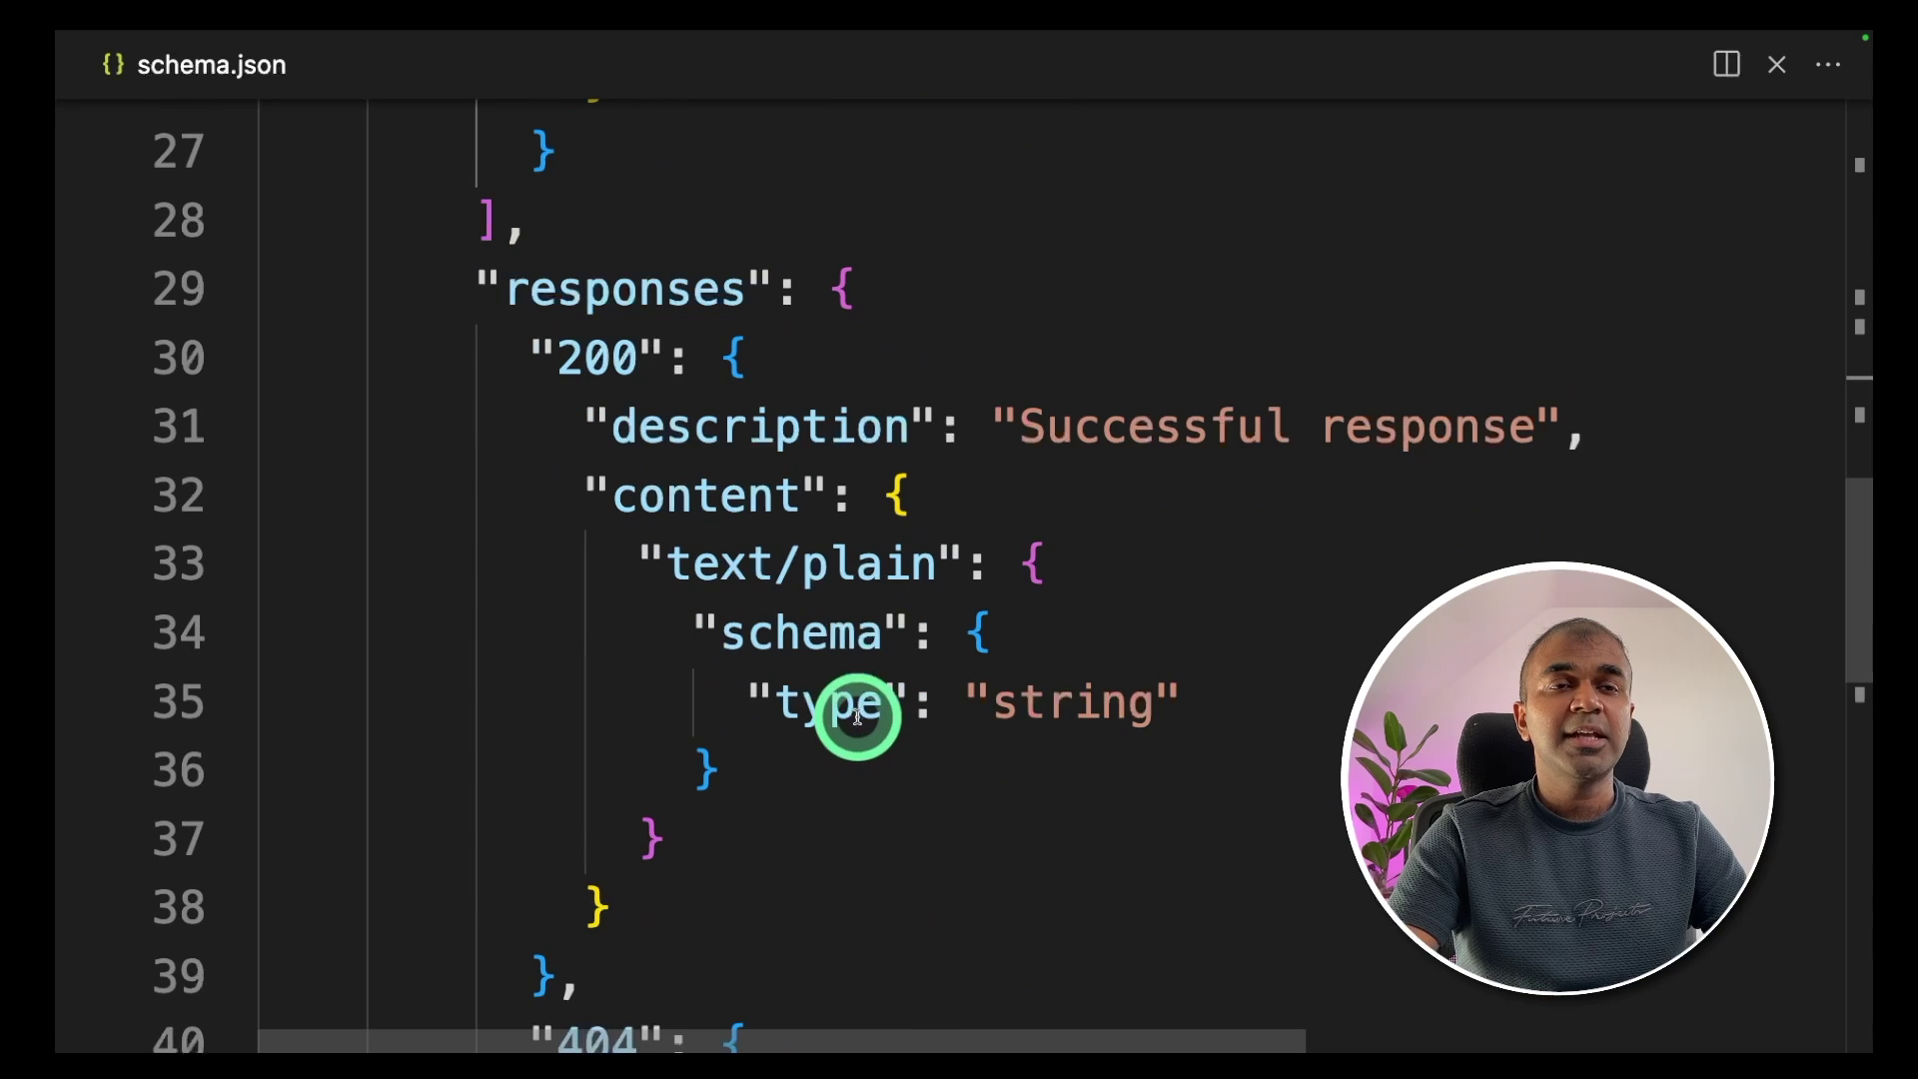
Highlight the responses section with its 200 and 404 codes
double_click(656, 291)
scroll(751, 535, down, 1)
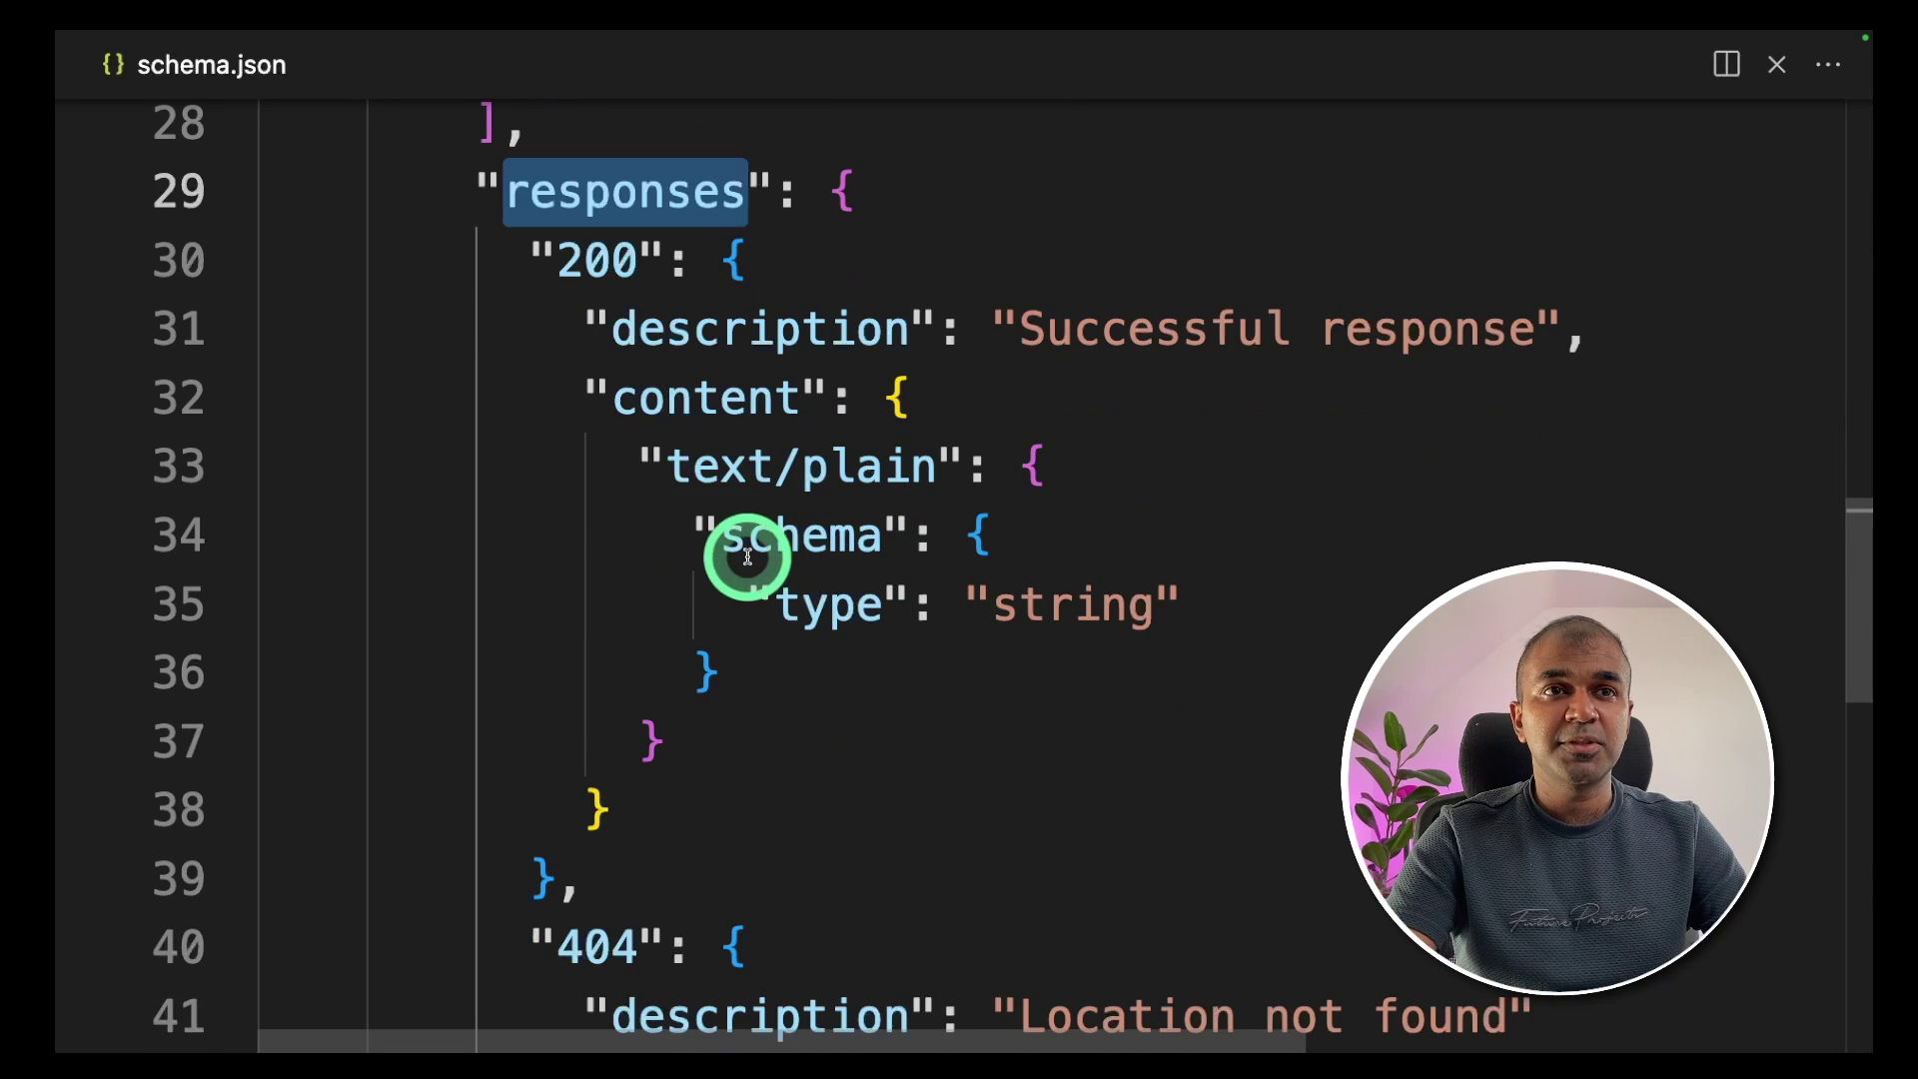
double_click(604, 258)
scroll(724, 576, down, 1)
scroll(711, 588, down, 2)
double_click(612, 642)
scroll(825, 636, up, 3)
scroll(825, 636, down, 1)
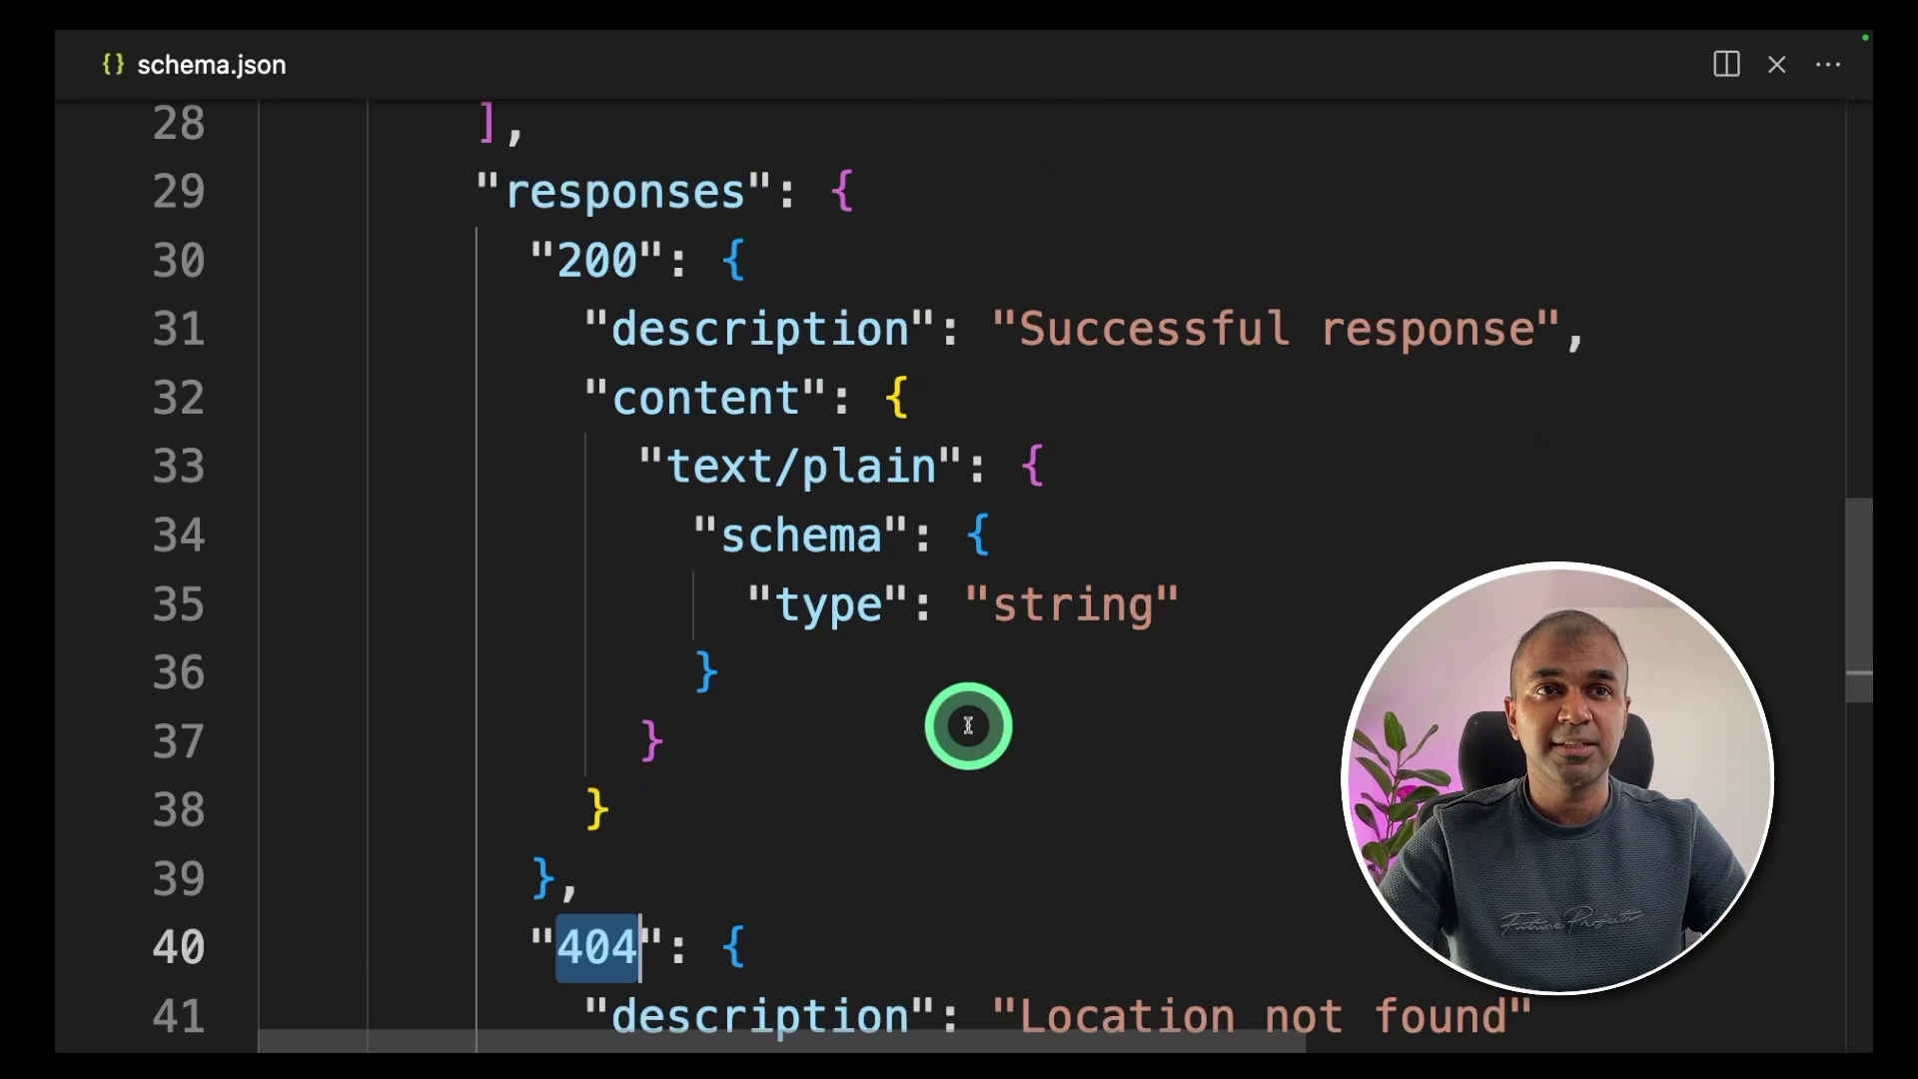
Review the 404 response's 'Location not found' description
scroll(968, 725, down, 3)
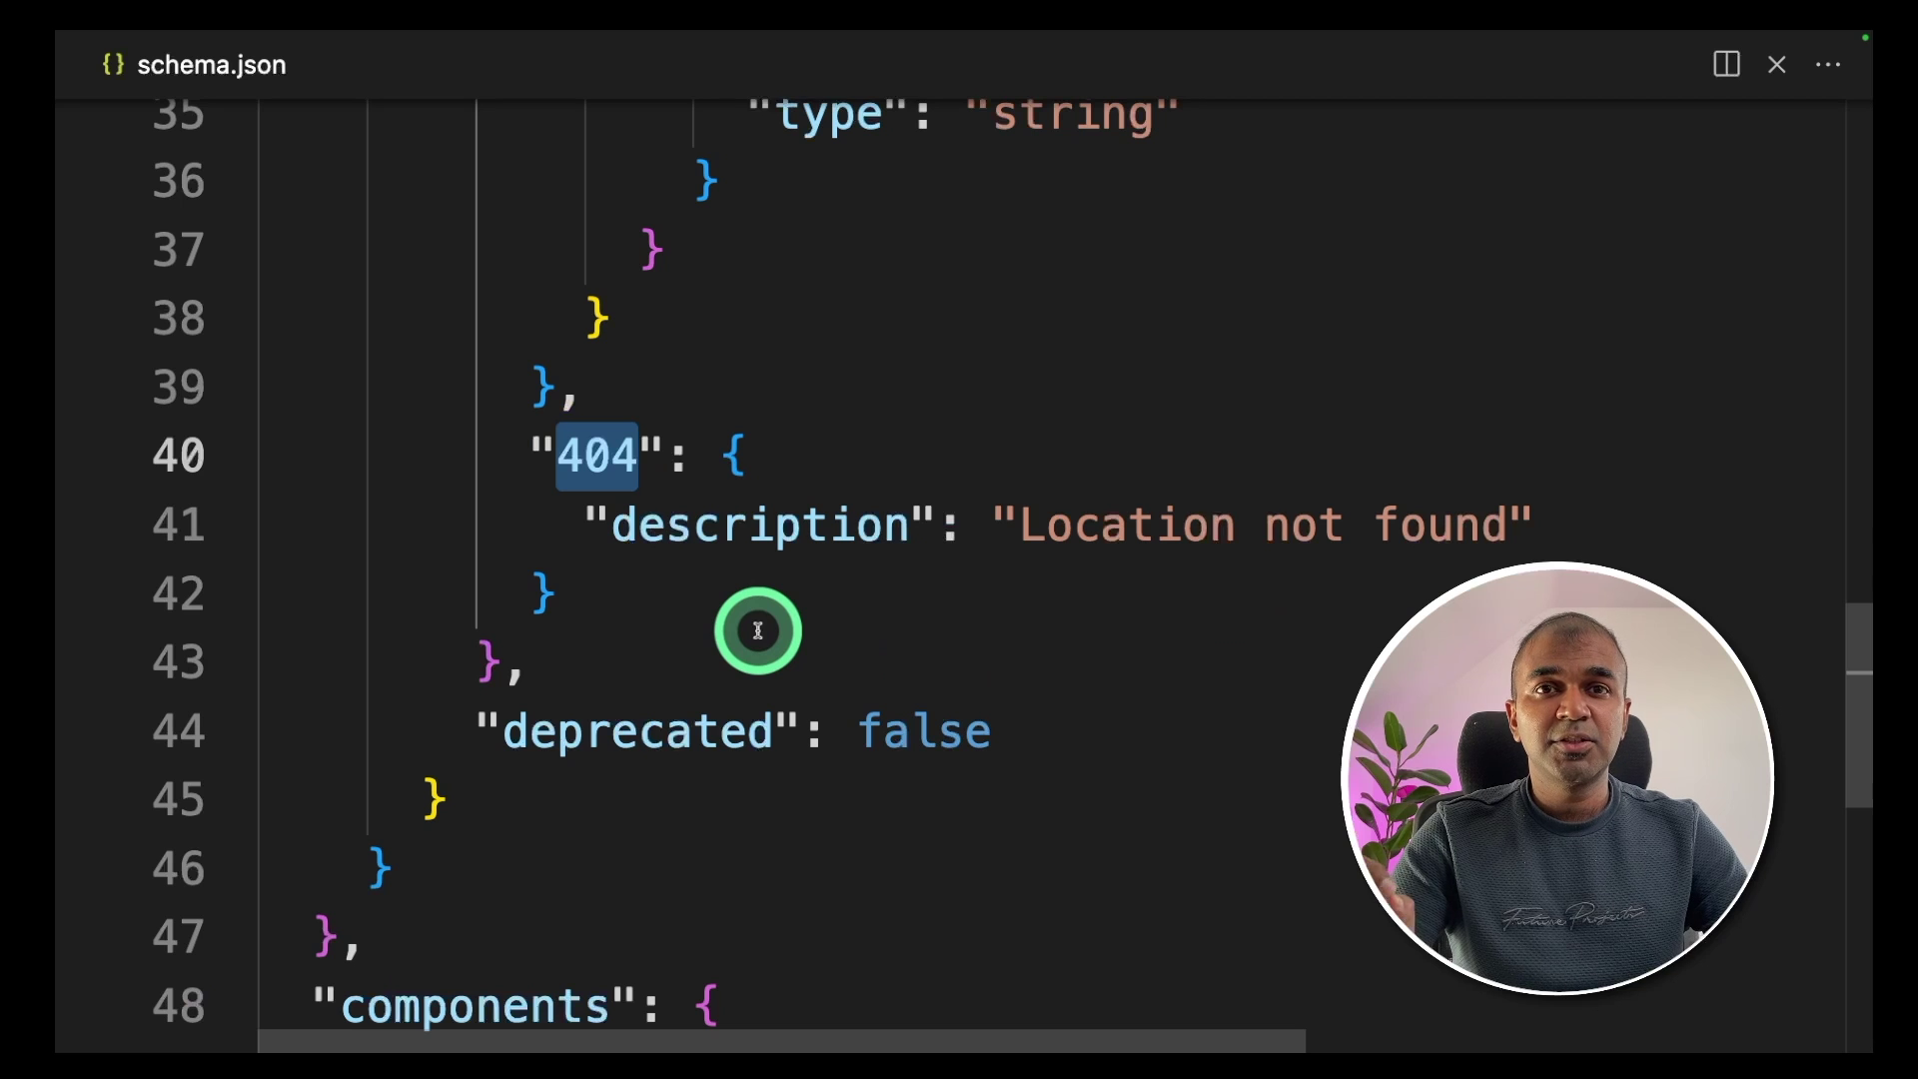
scroll(764, 620, down, 1)
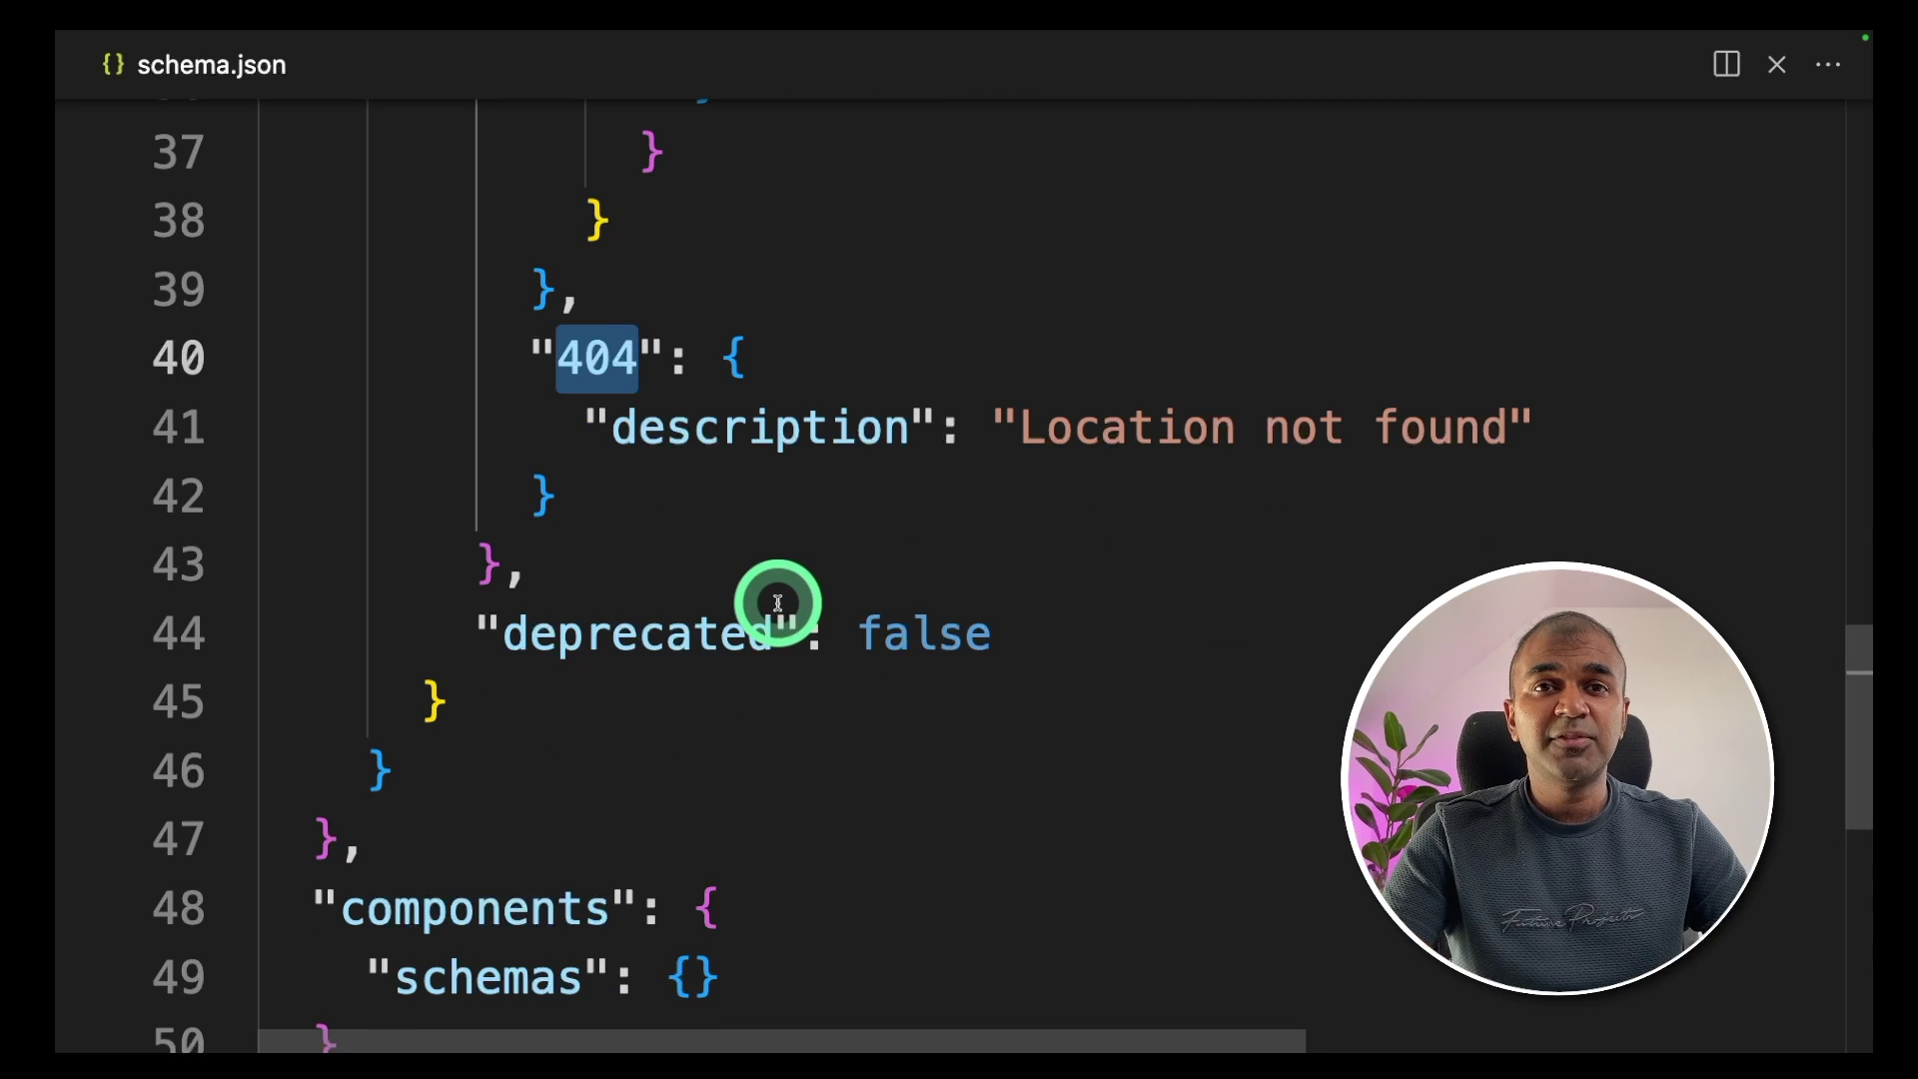
scroll(1010, 557, up, 3)
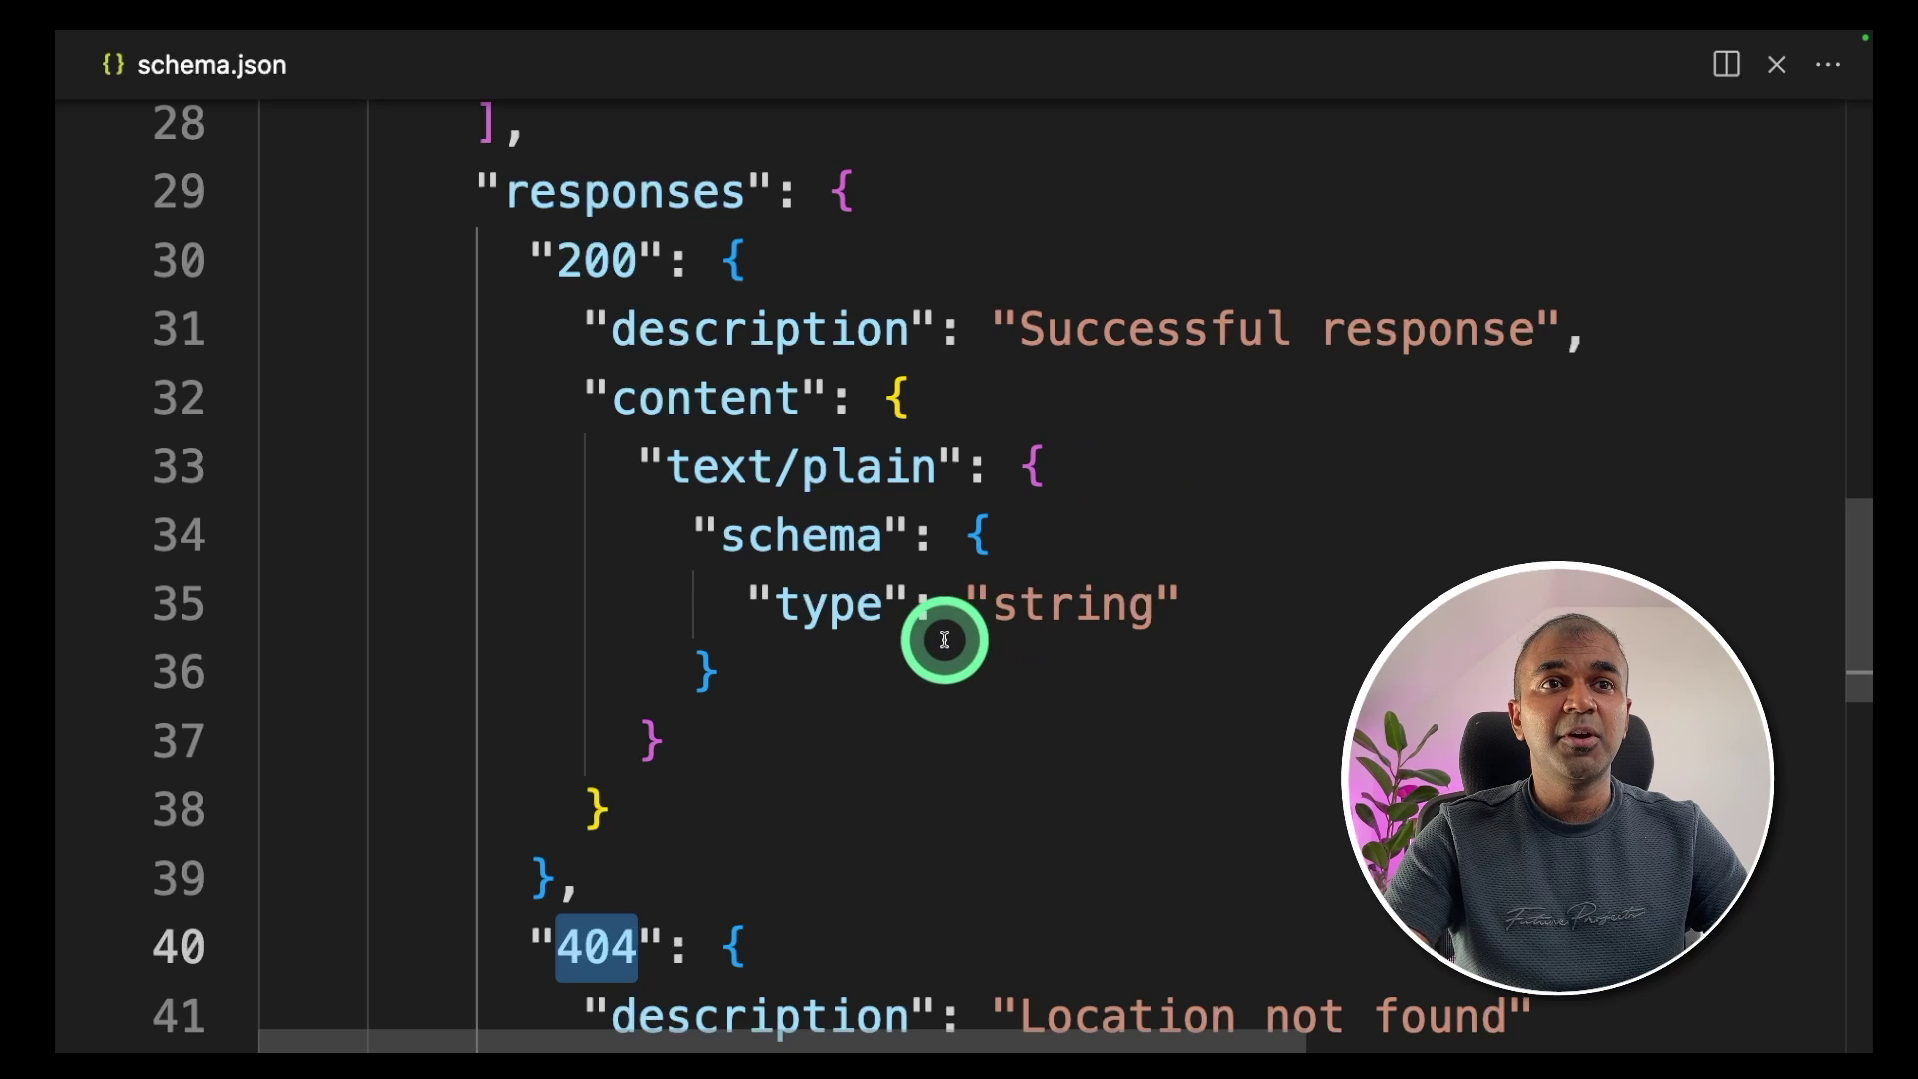
scroll(998, 633, up, 3)
scroll(998, 637, down, 5)
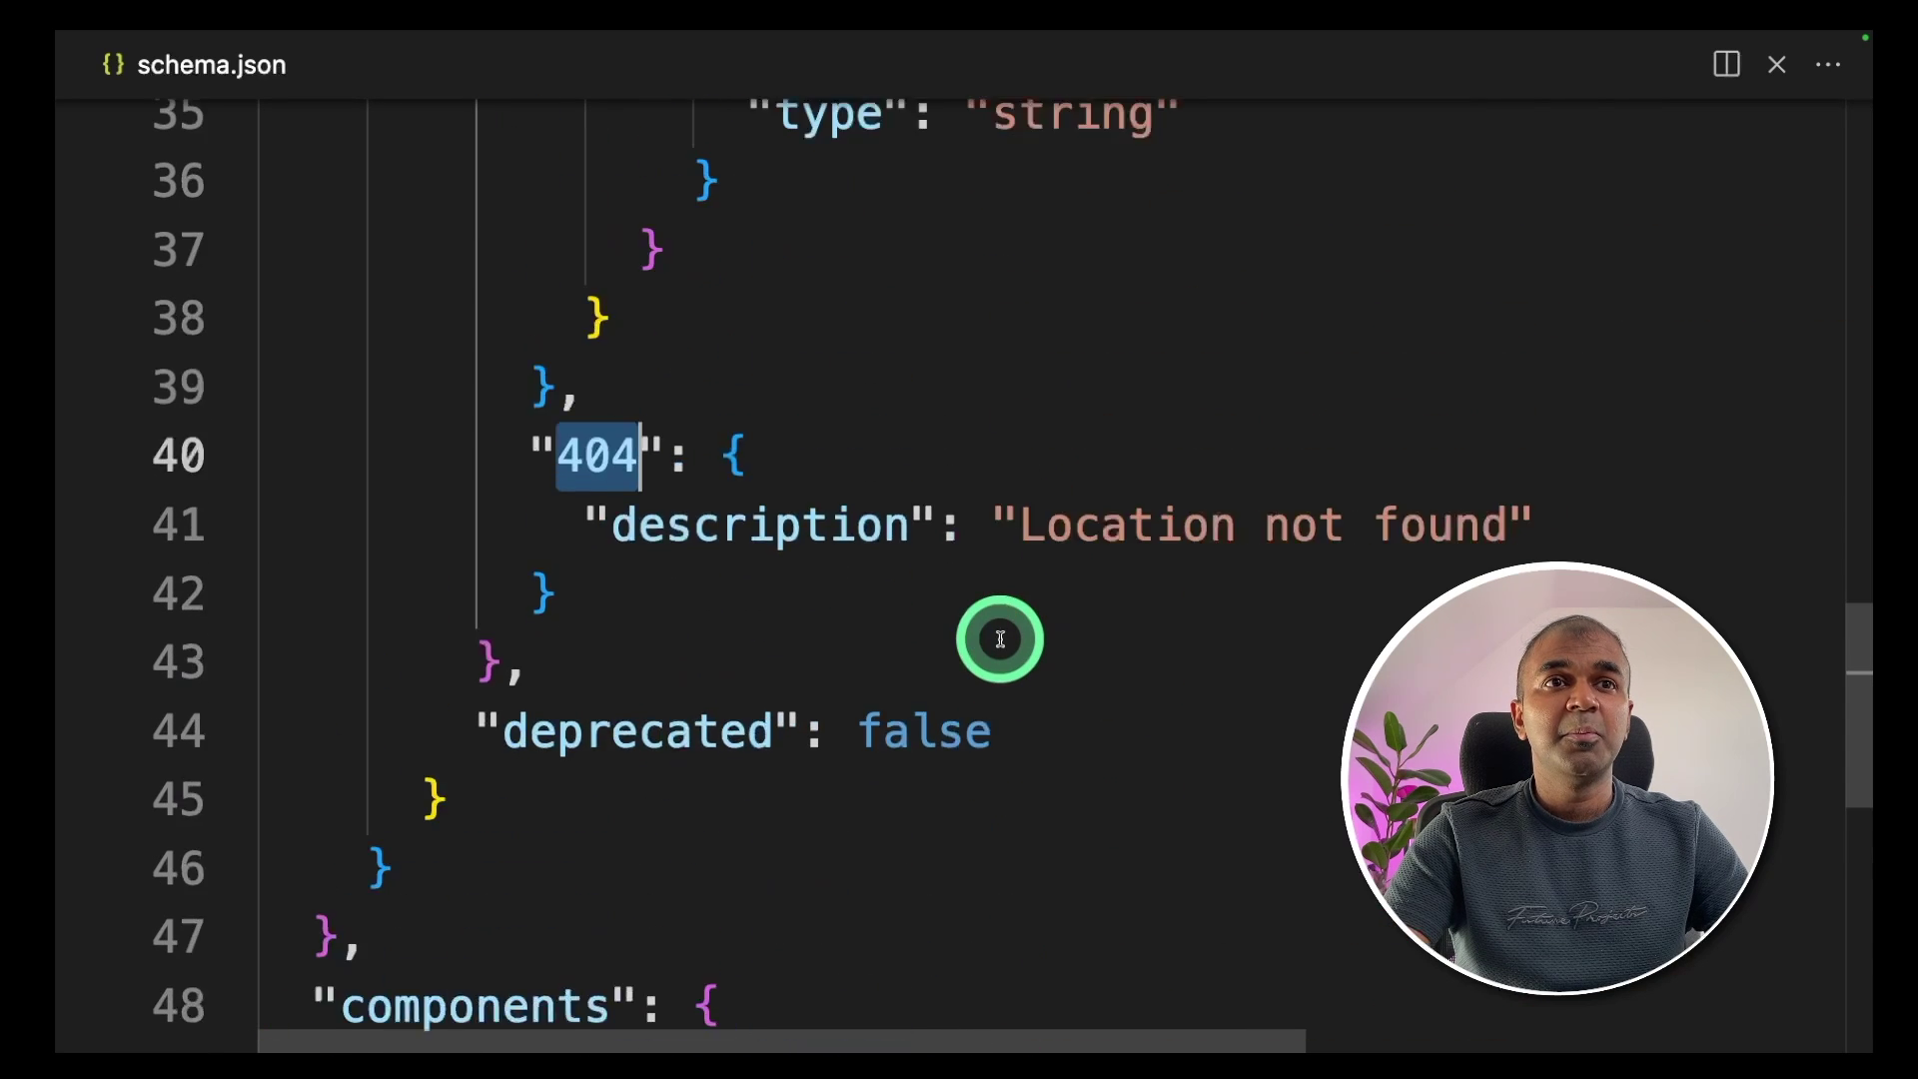
scroll(998, 613, up, 1)
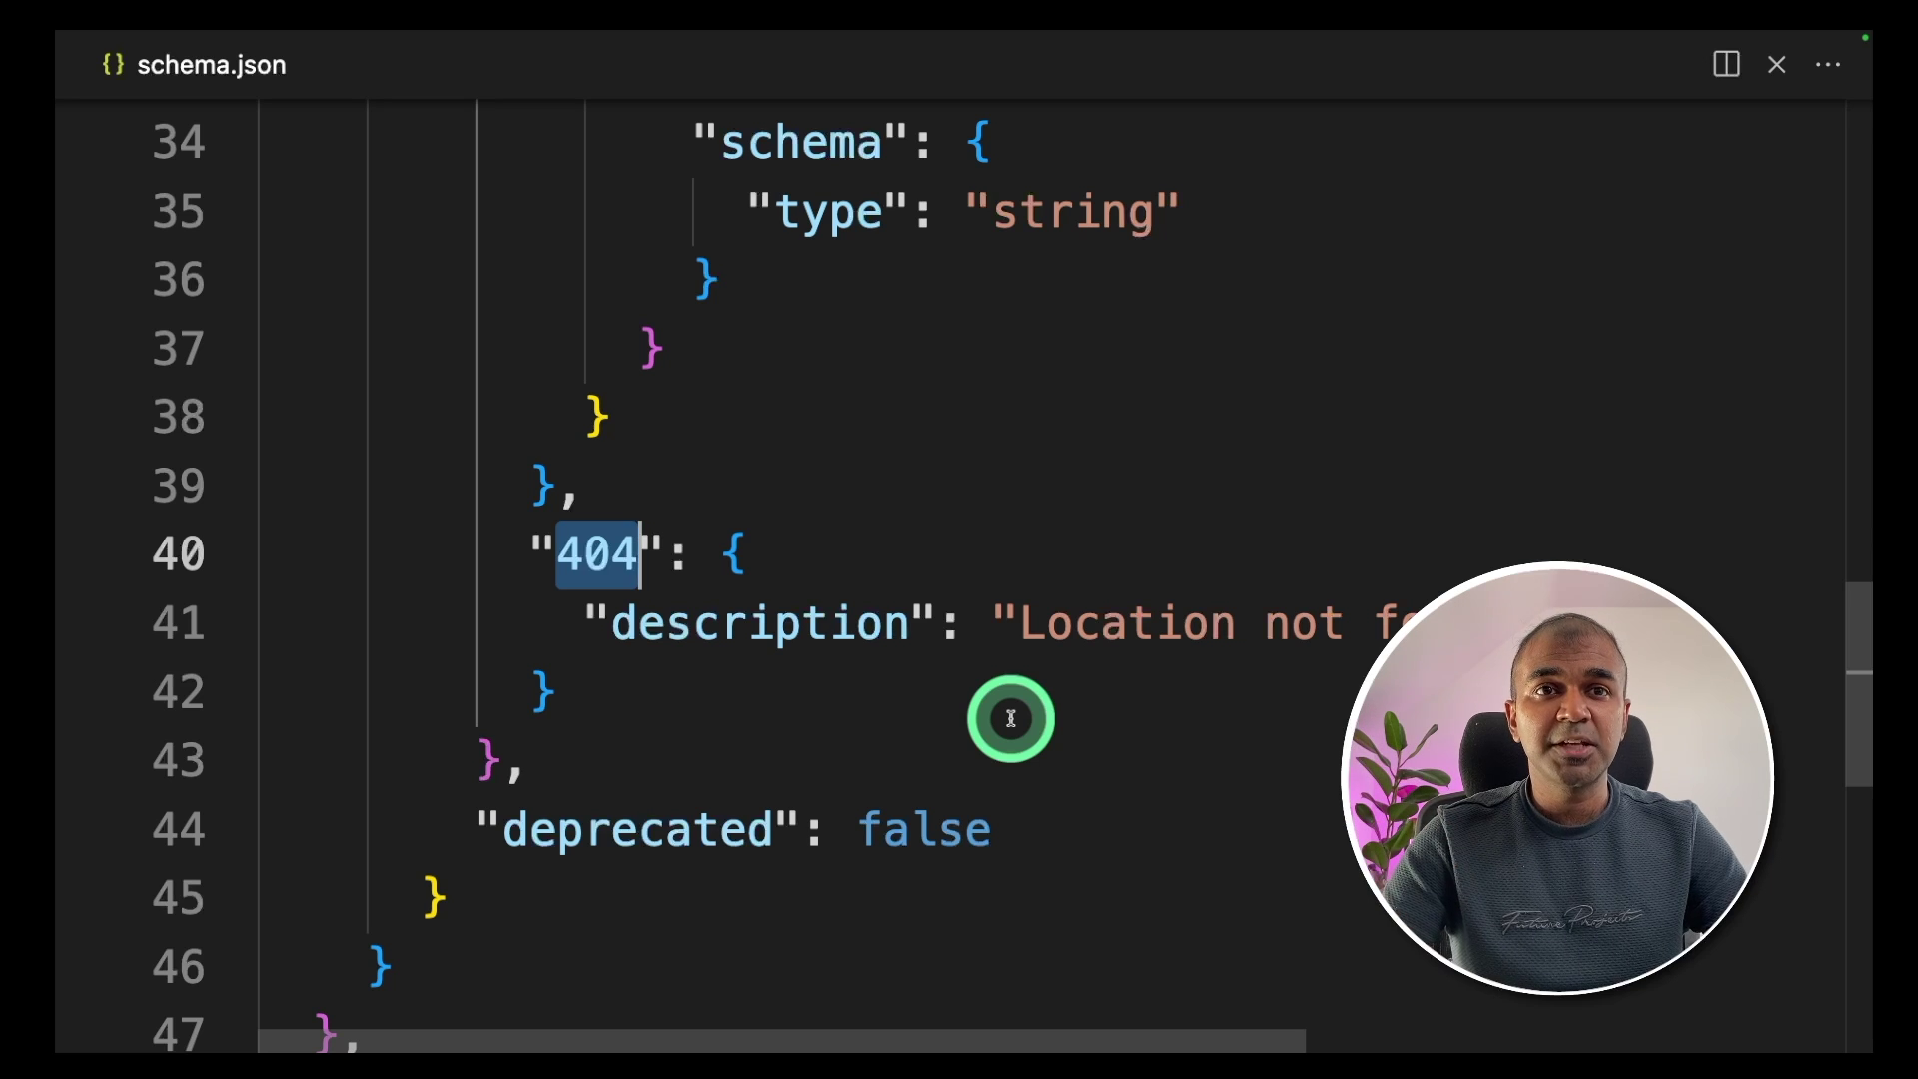
scroll(984, 619, down, 1)
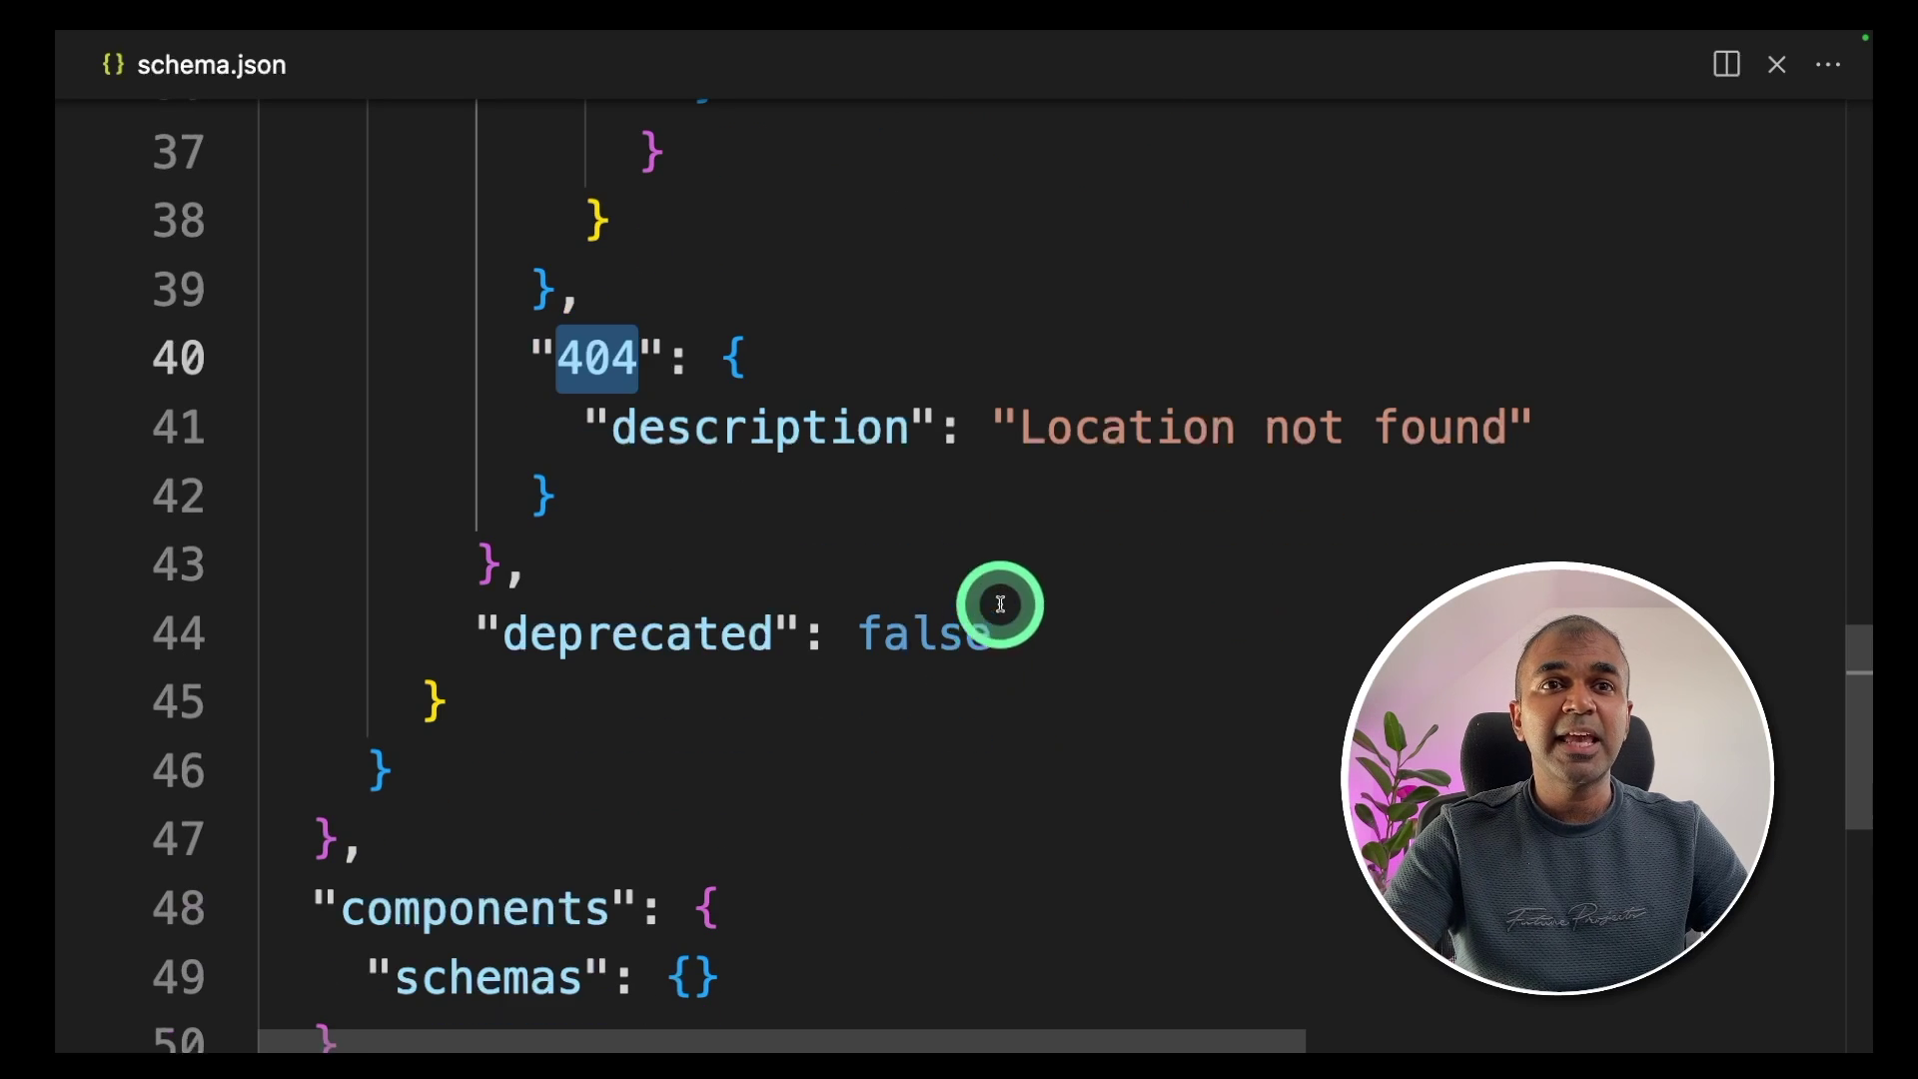
double_click(1115, 425)
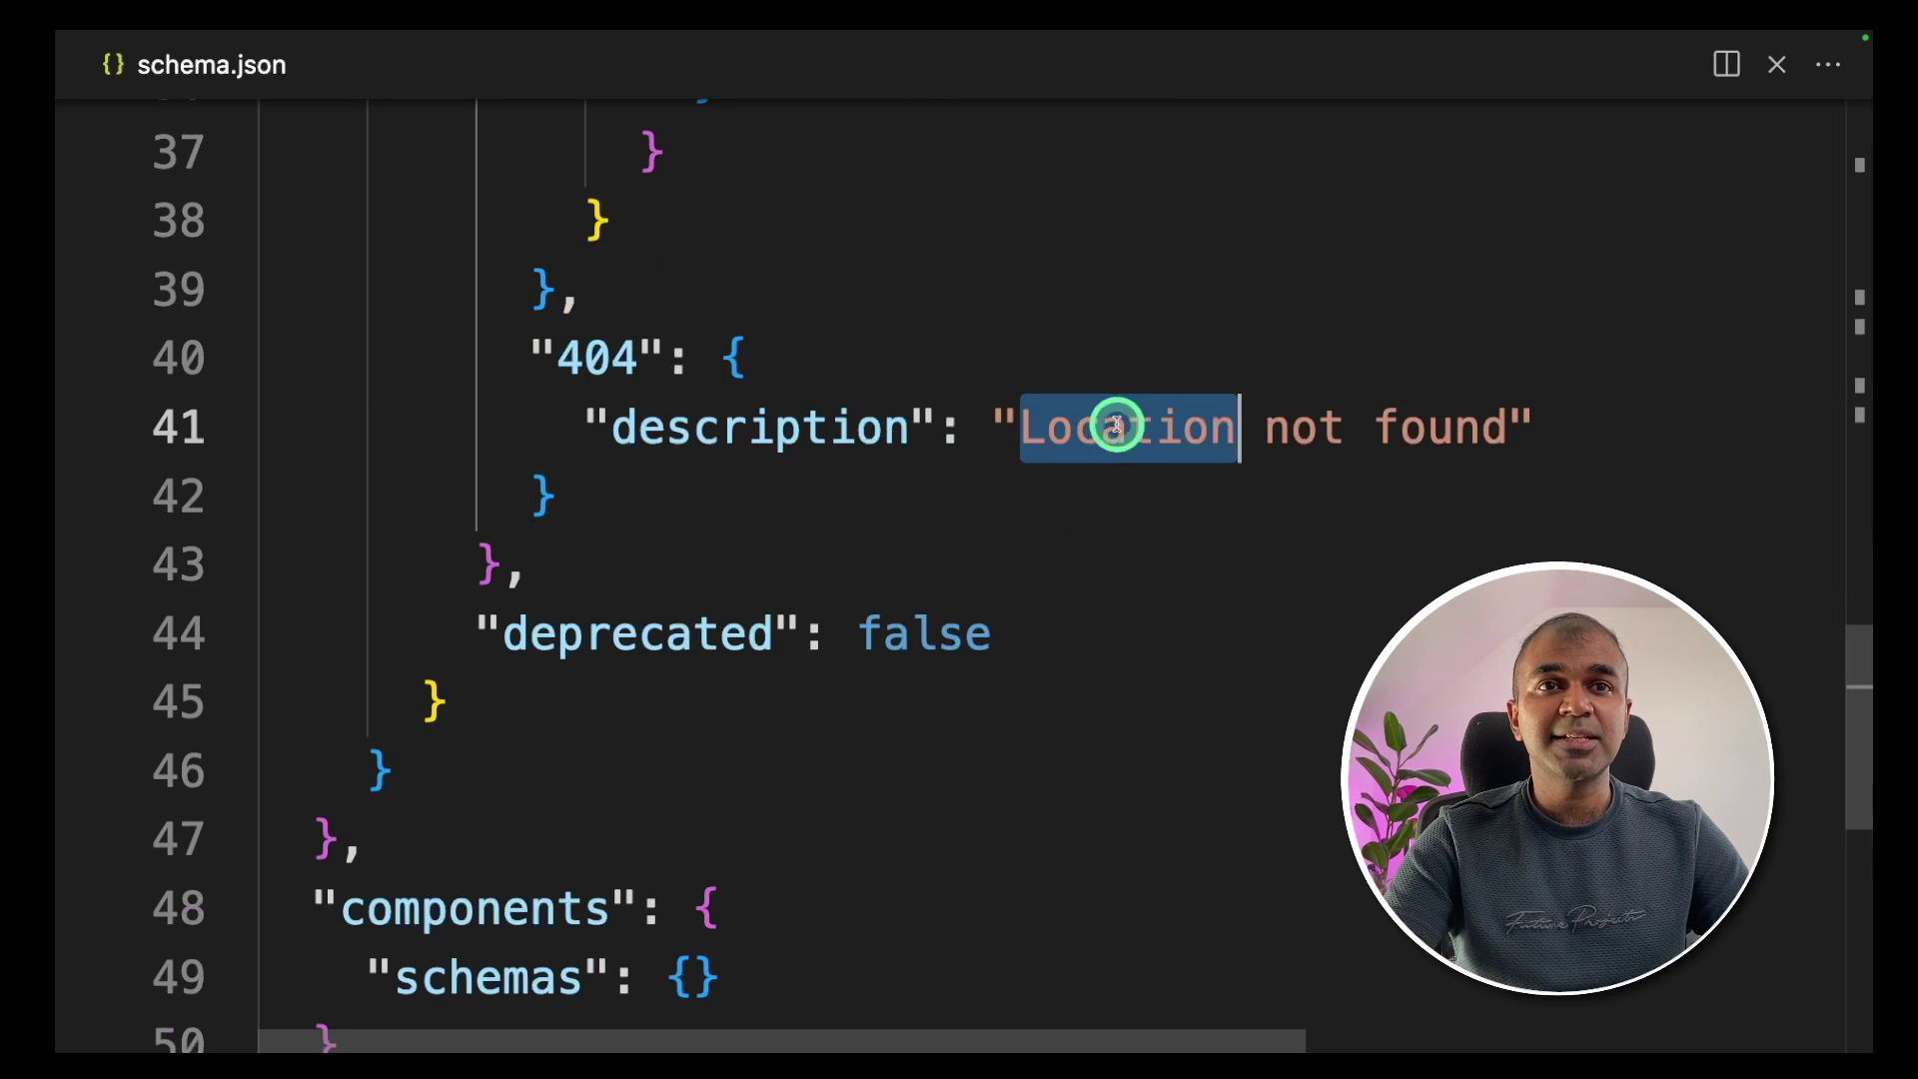
shift+click(1435, 443)
double_click(603, 360)
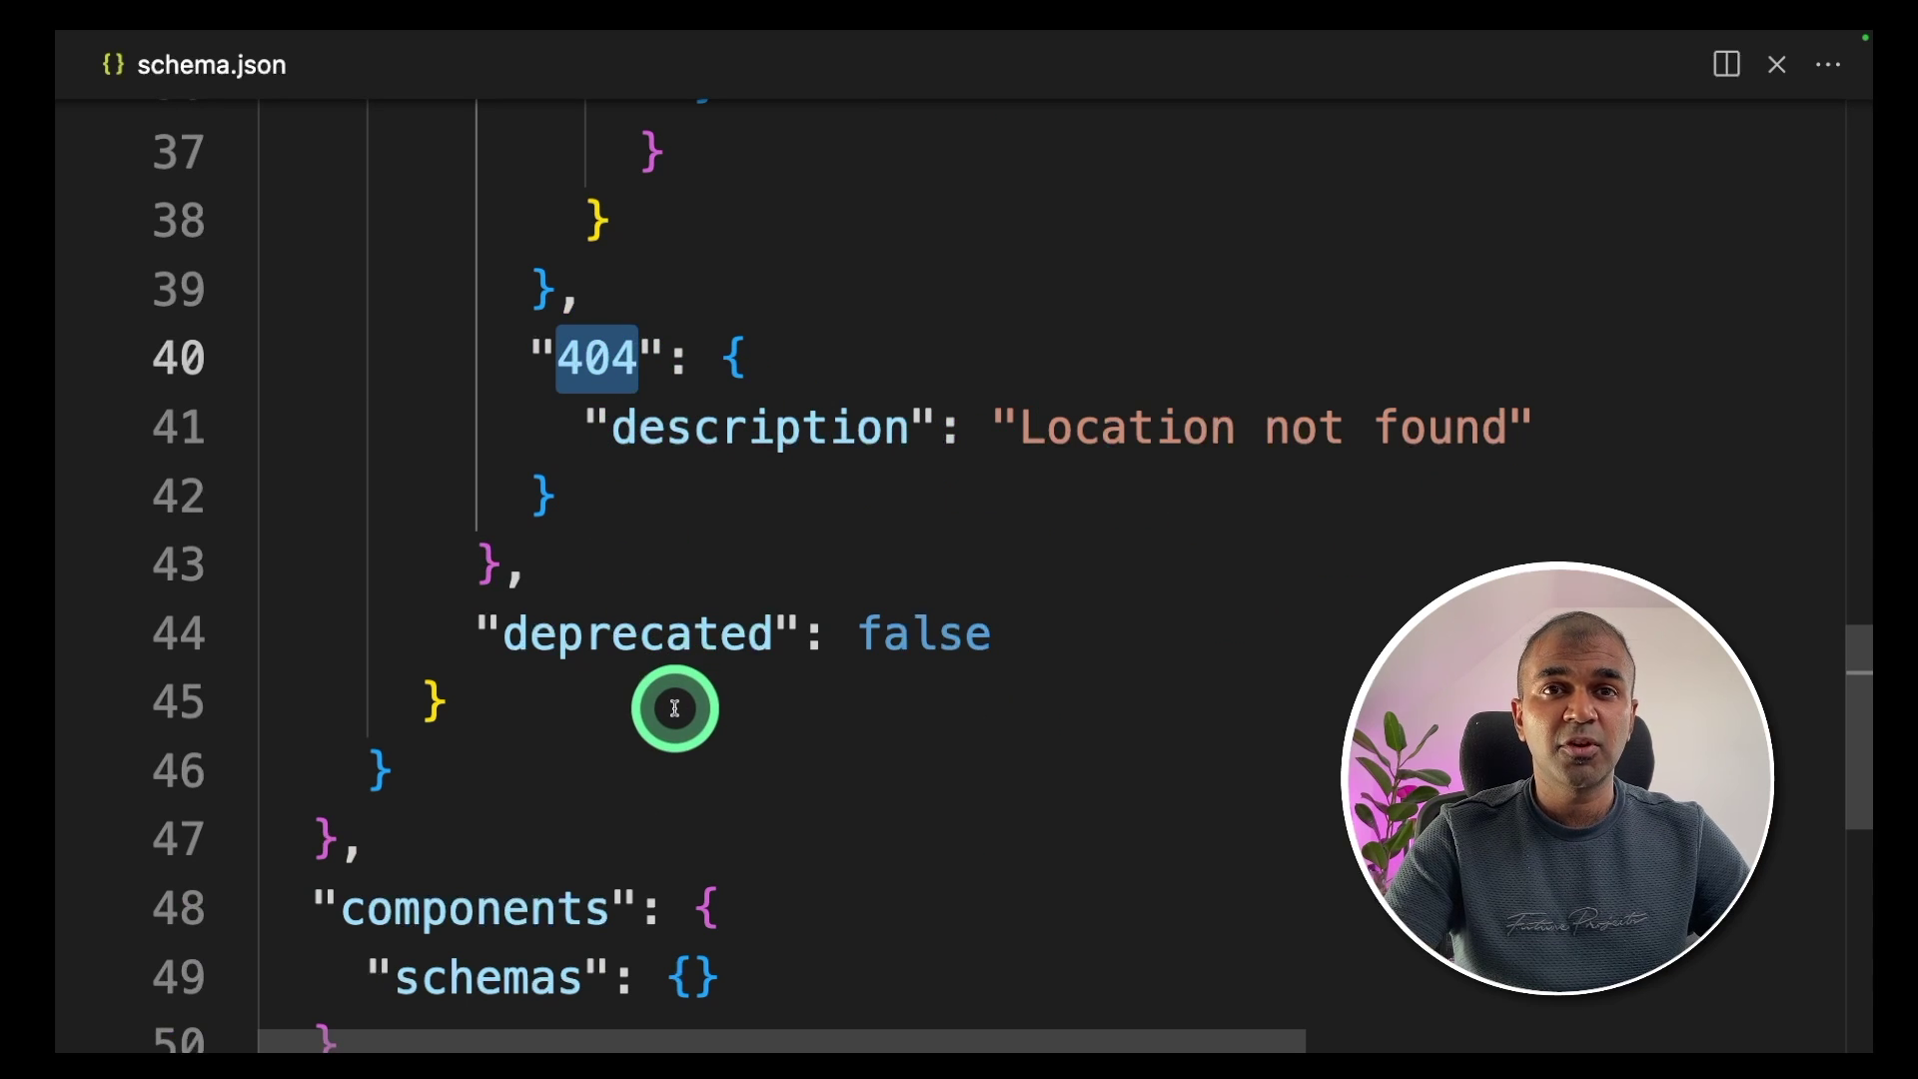
Point out the empty components schemas block, then select the whole schema and return to ChatGPT
scroll(675, 709, down, 2)
double_click(458, 617)
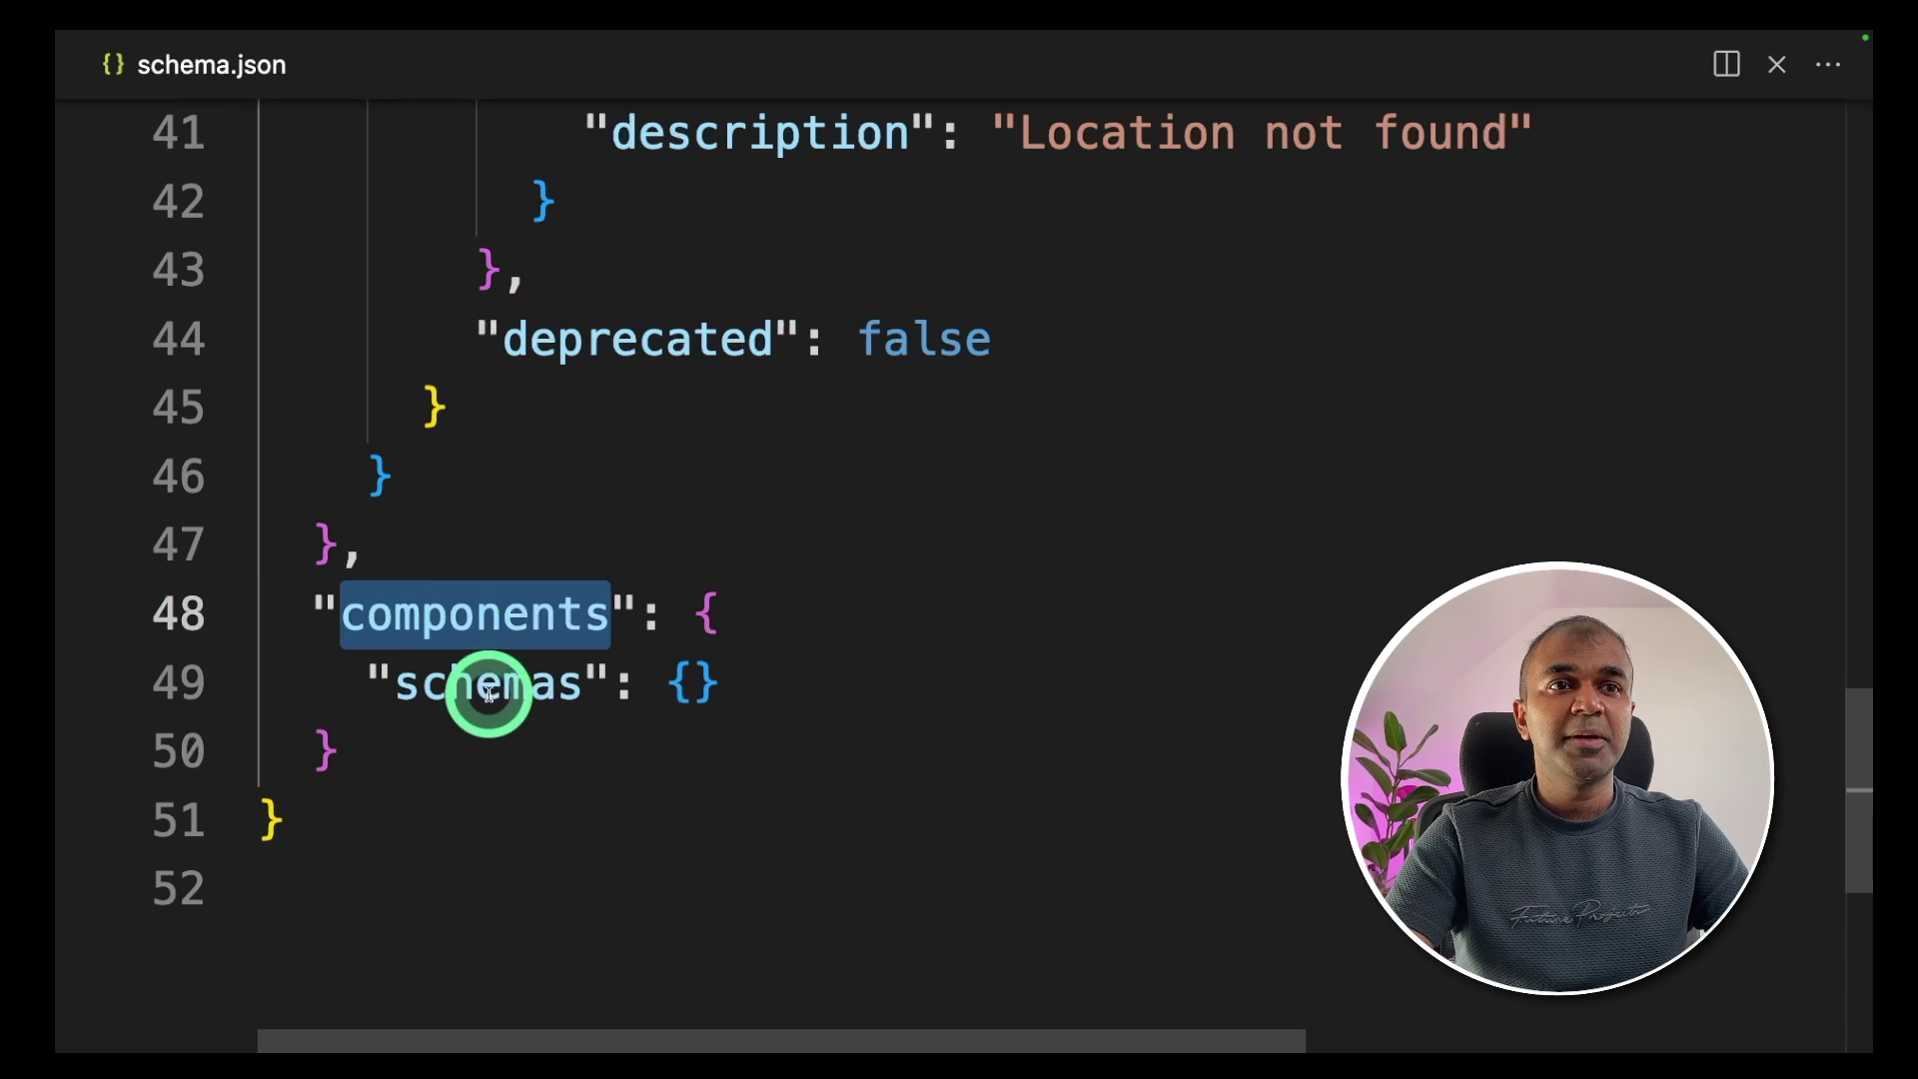
double_click(489, 692)
scroll(699, 789, up, 1)
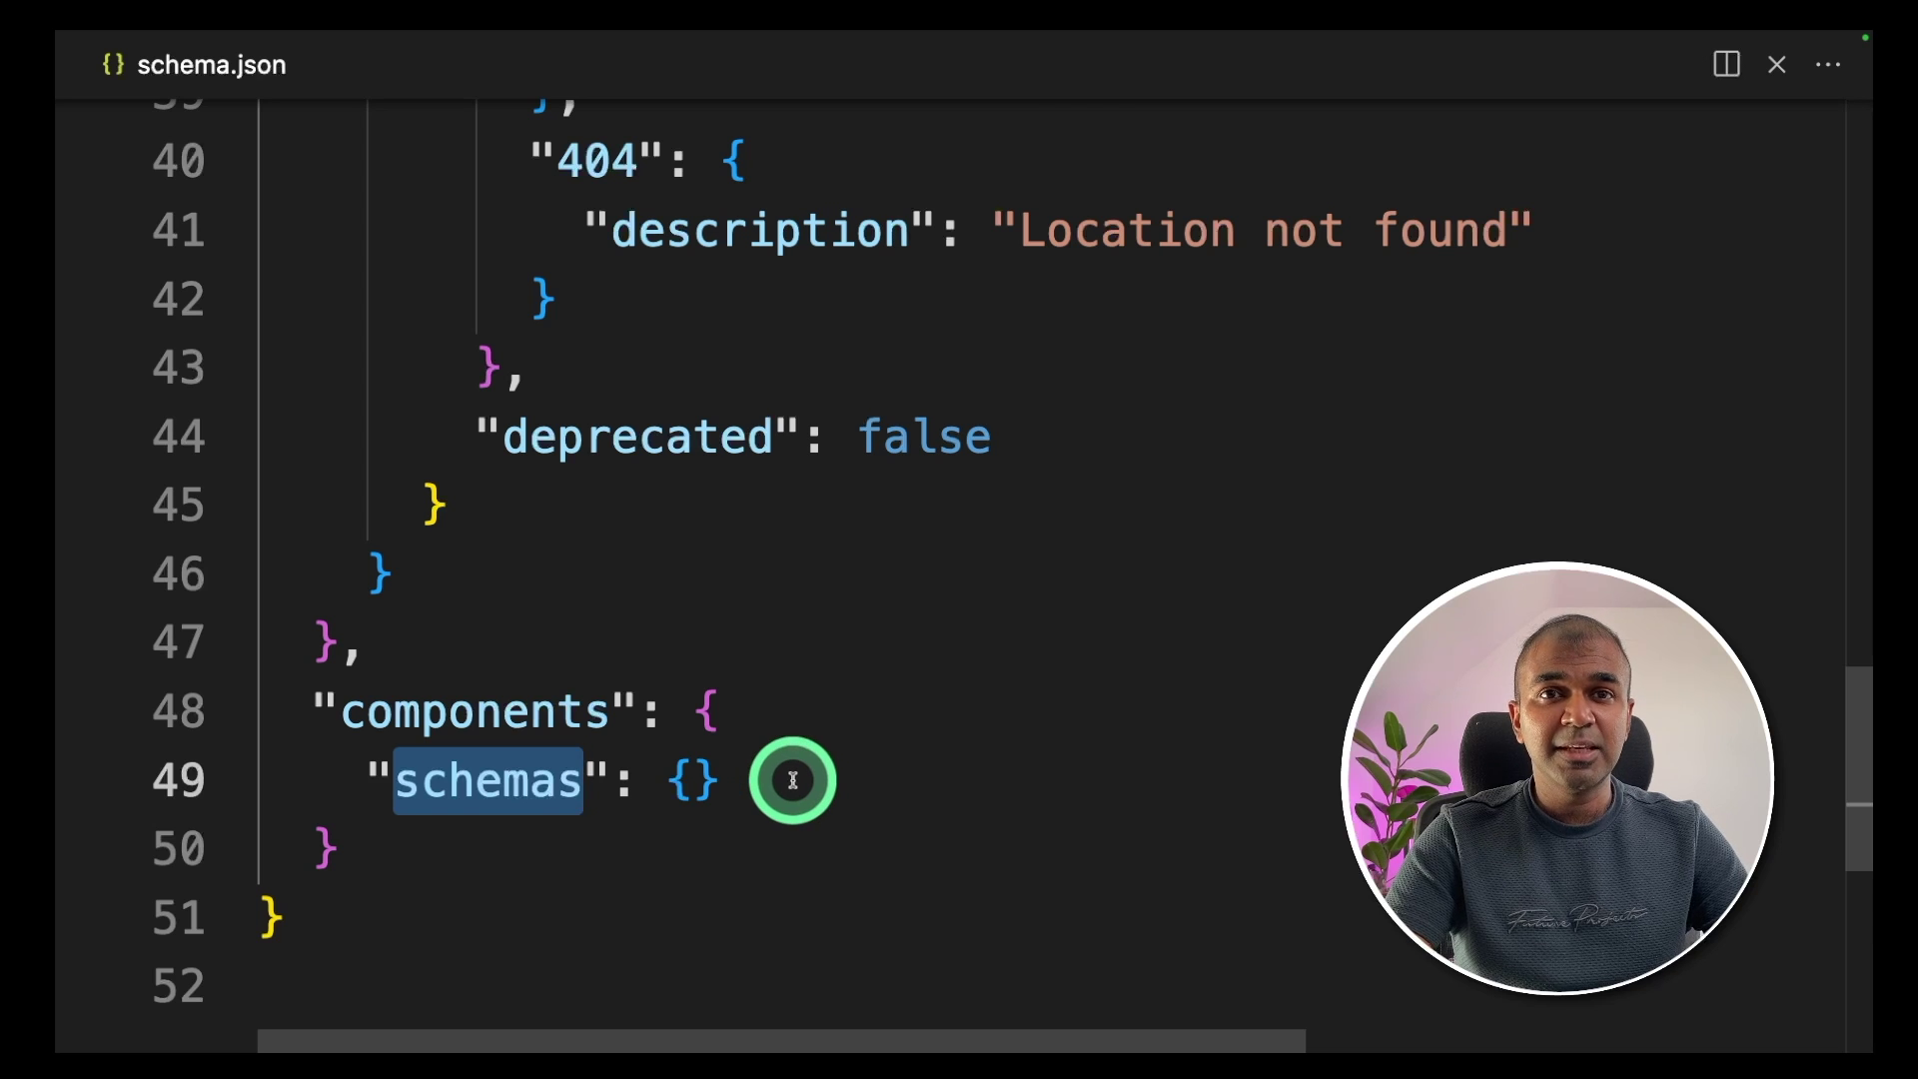
scroll(891, 762, up, 10)
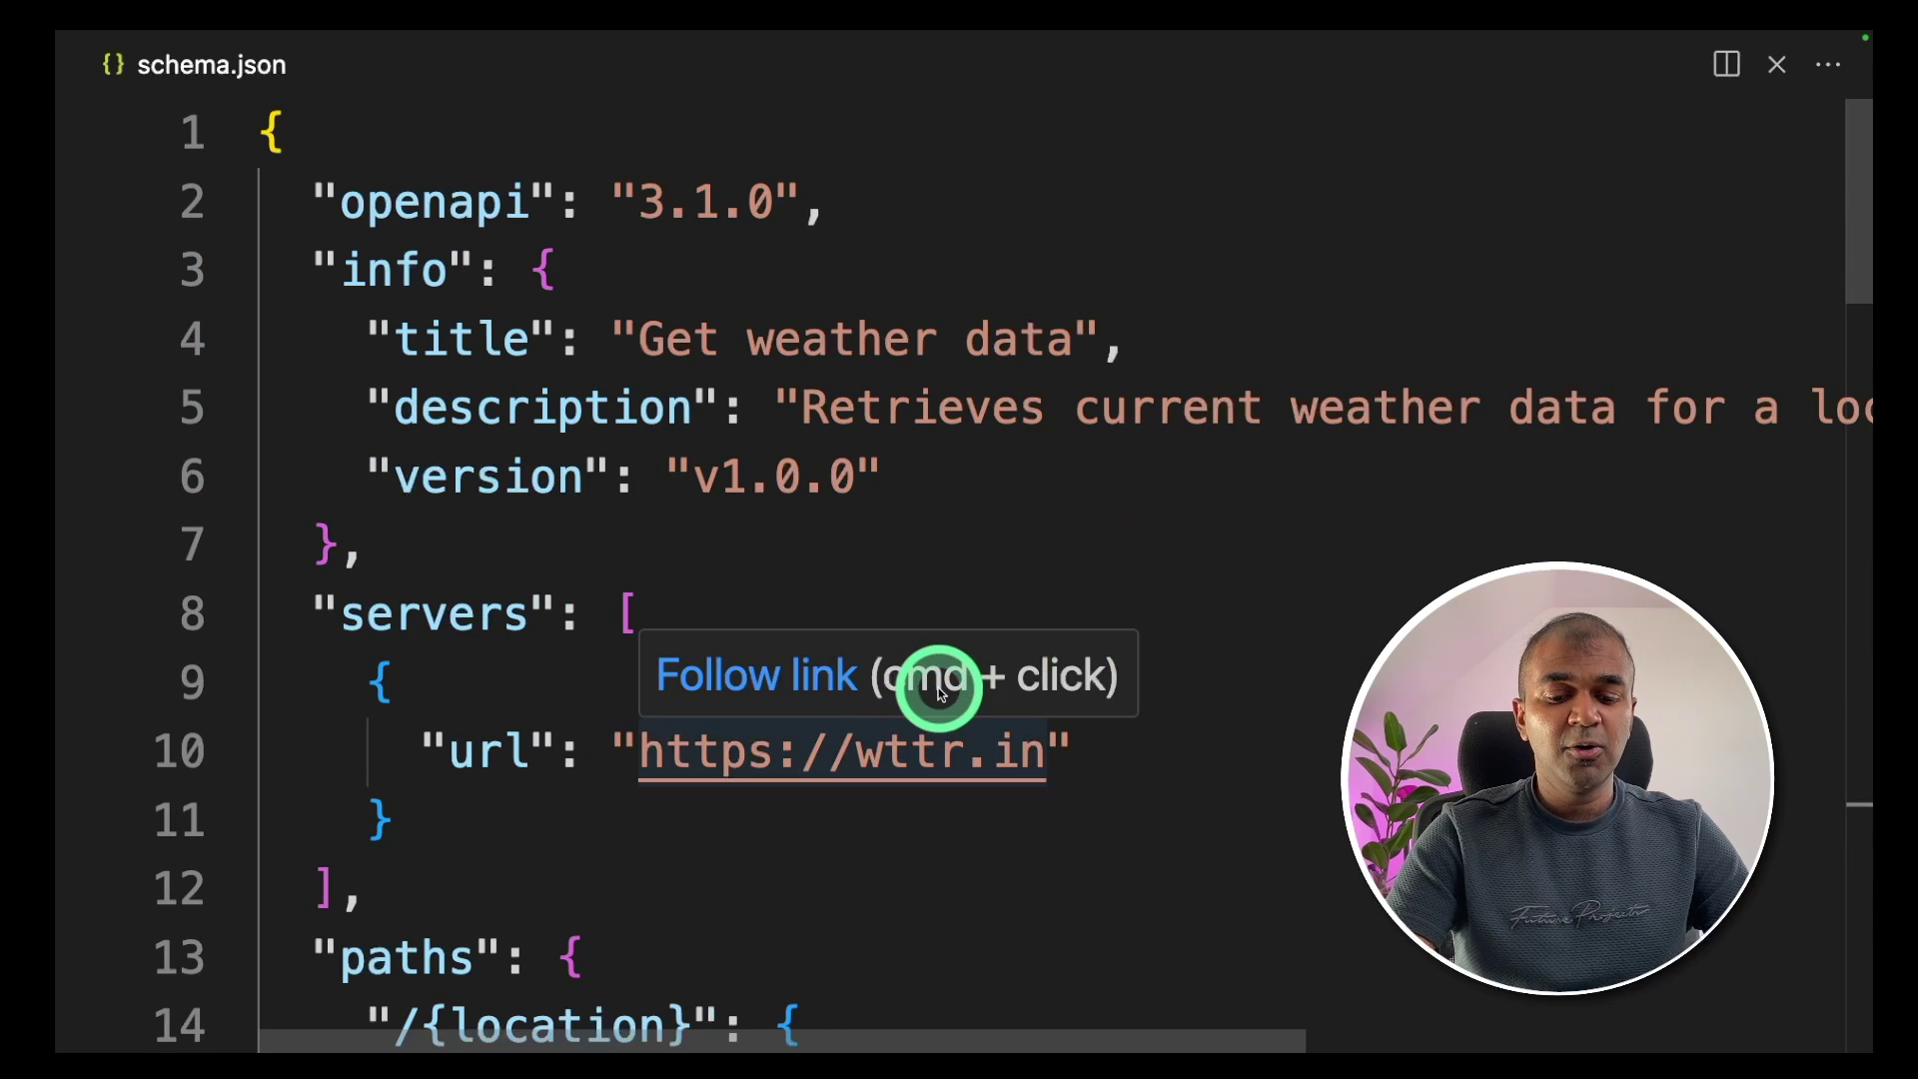
key(super+a)
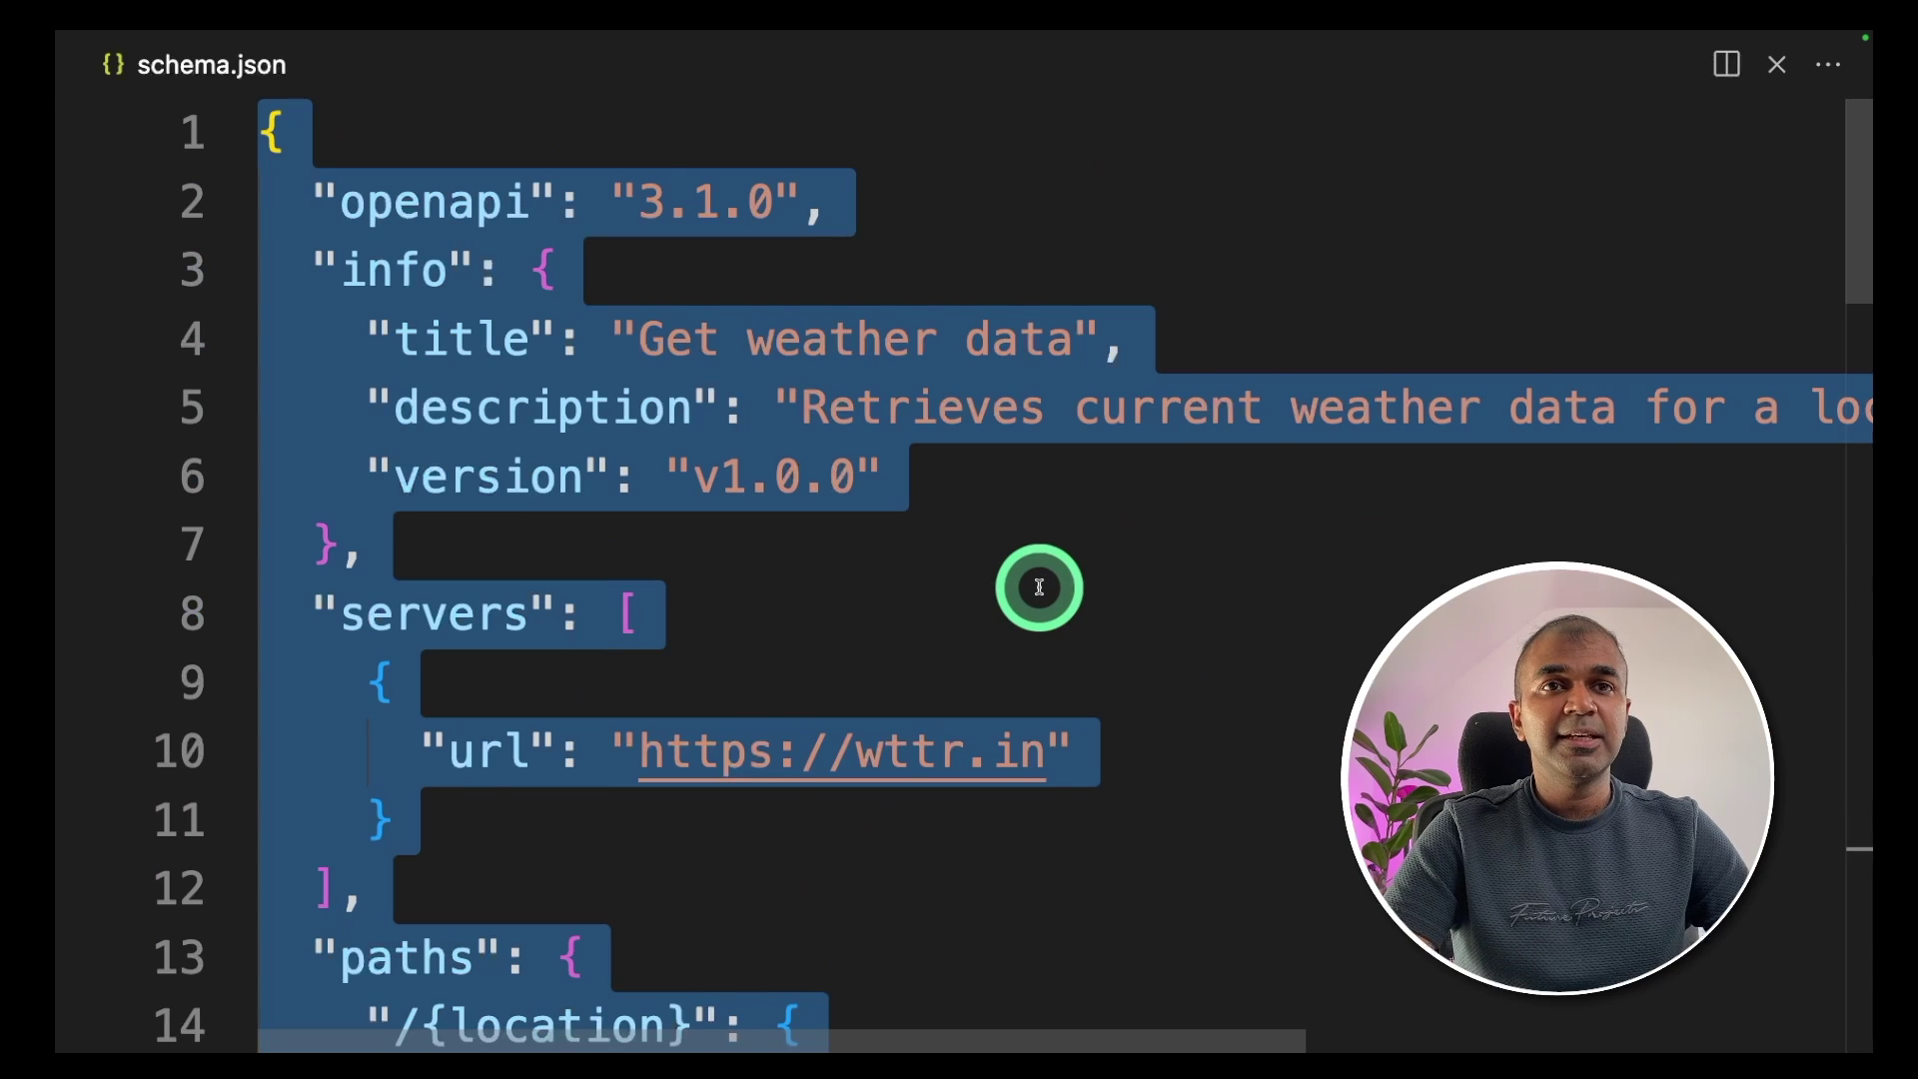
key(super+Tab)
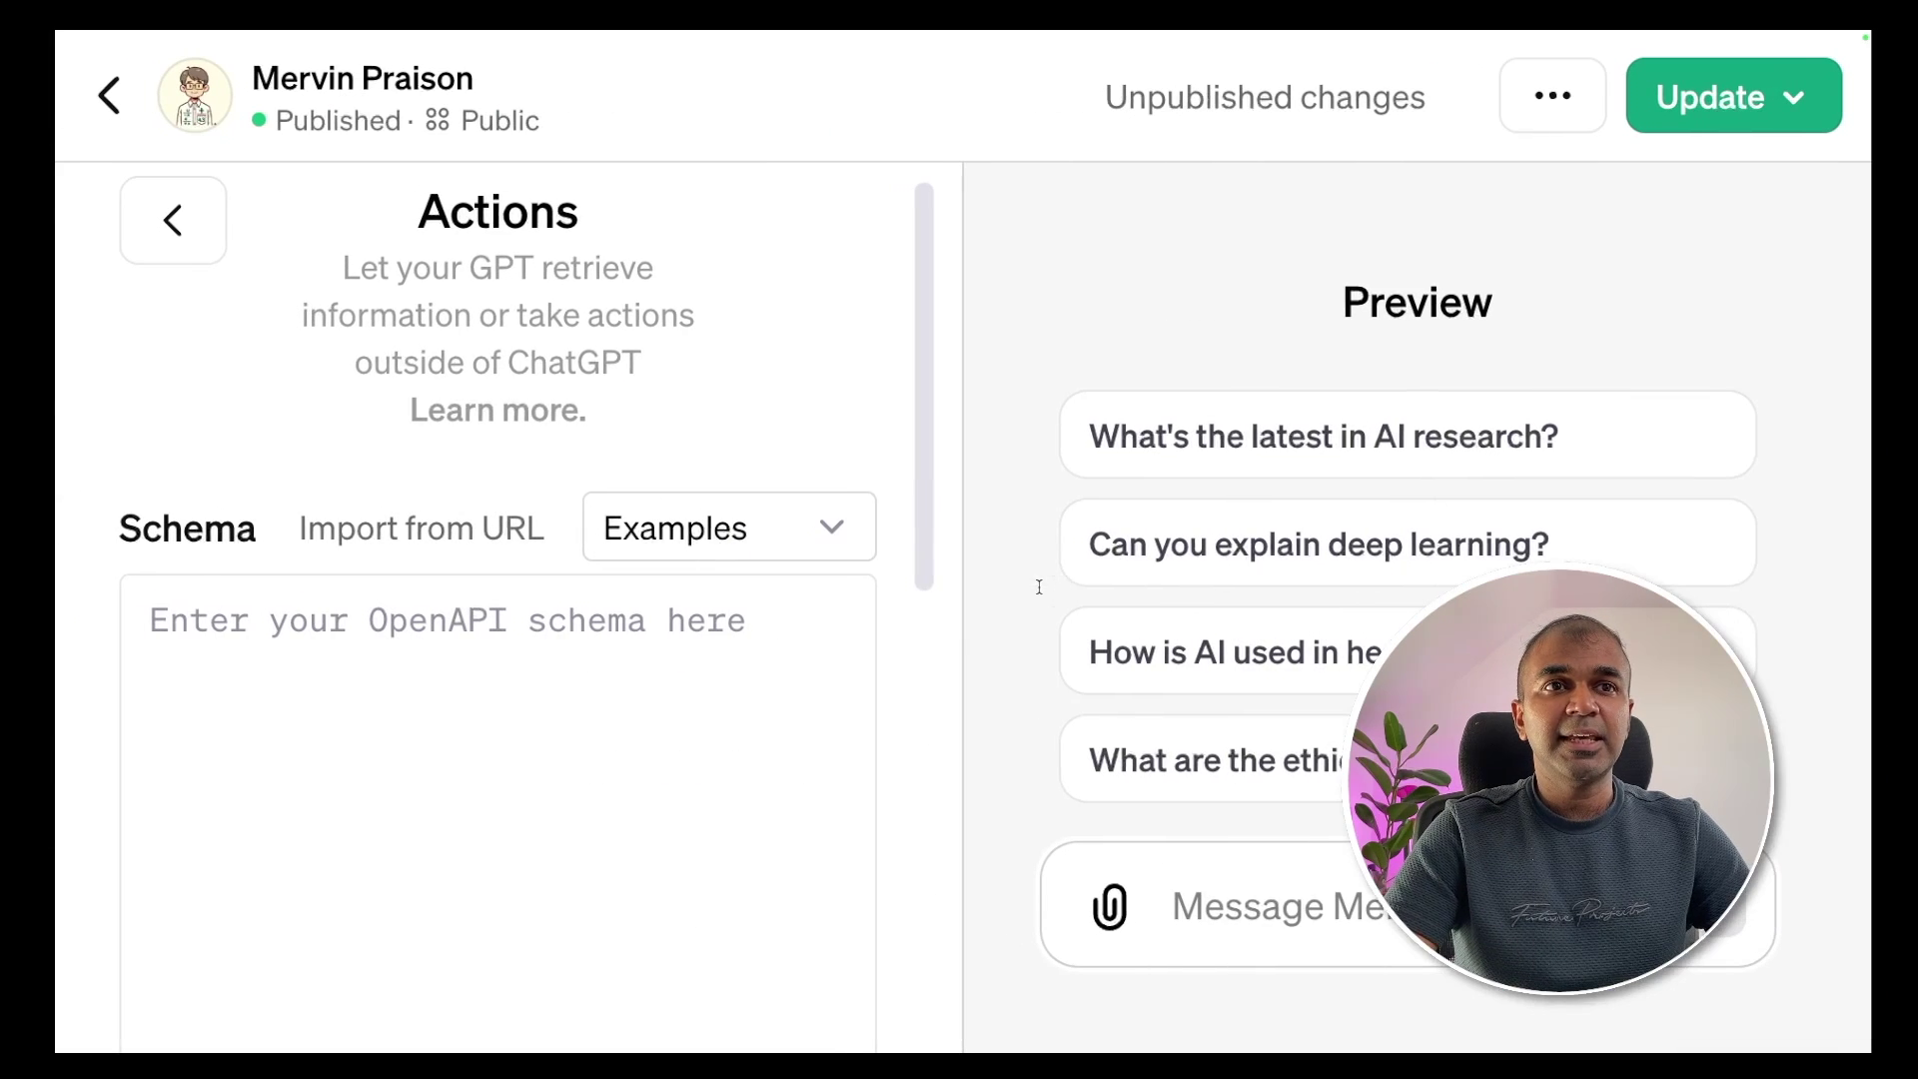
Paste the copied weather OpenAPI schema into the action's Schema box
scroll(512, 698, down, 4)
click(521, 706)
key(super+v)
scroll(562, 729, down, 5)
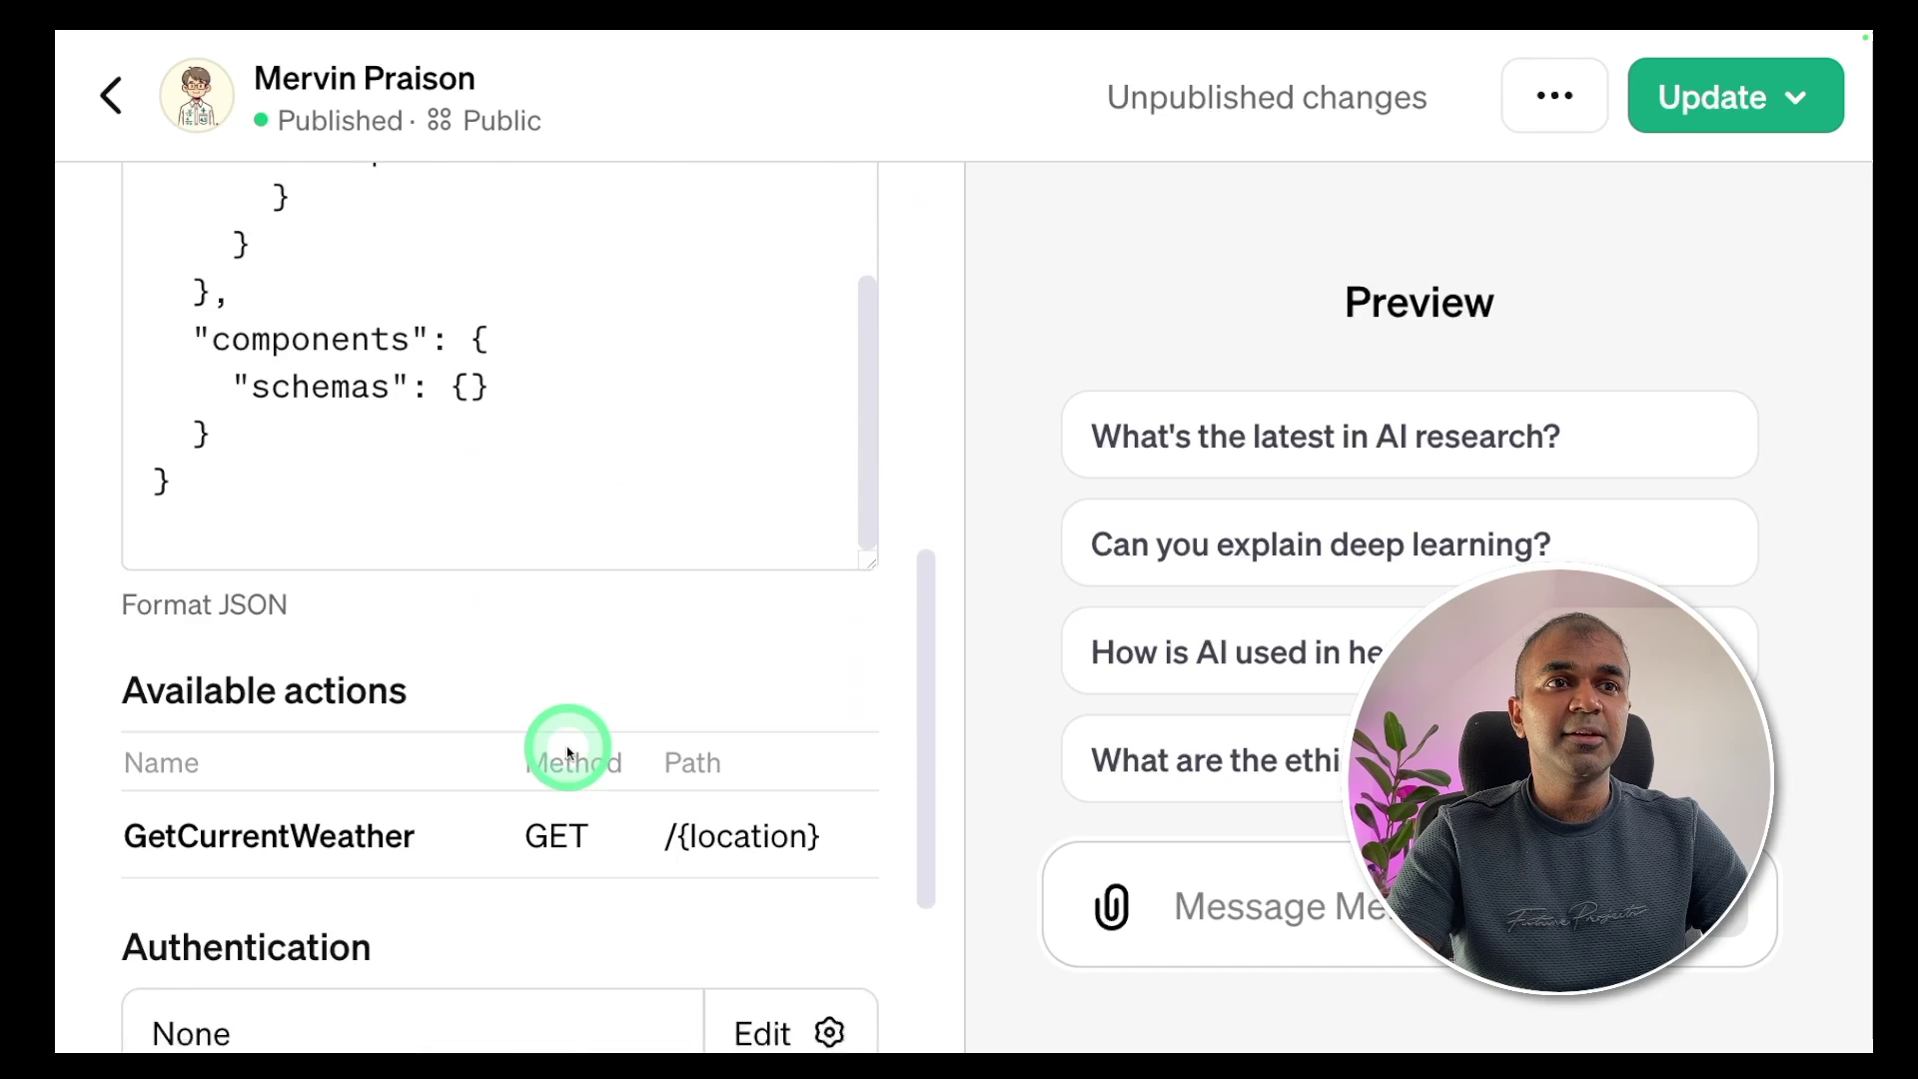
scroll(567, 751, down, 3)
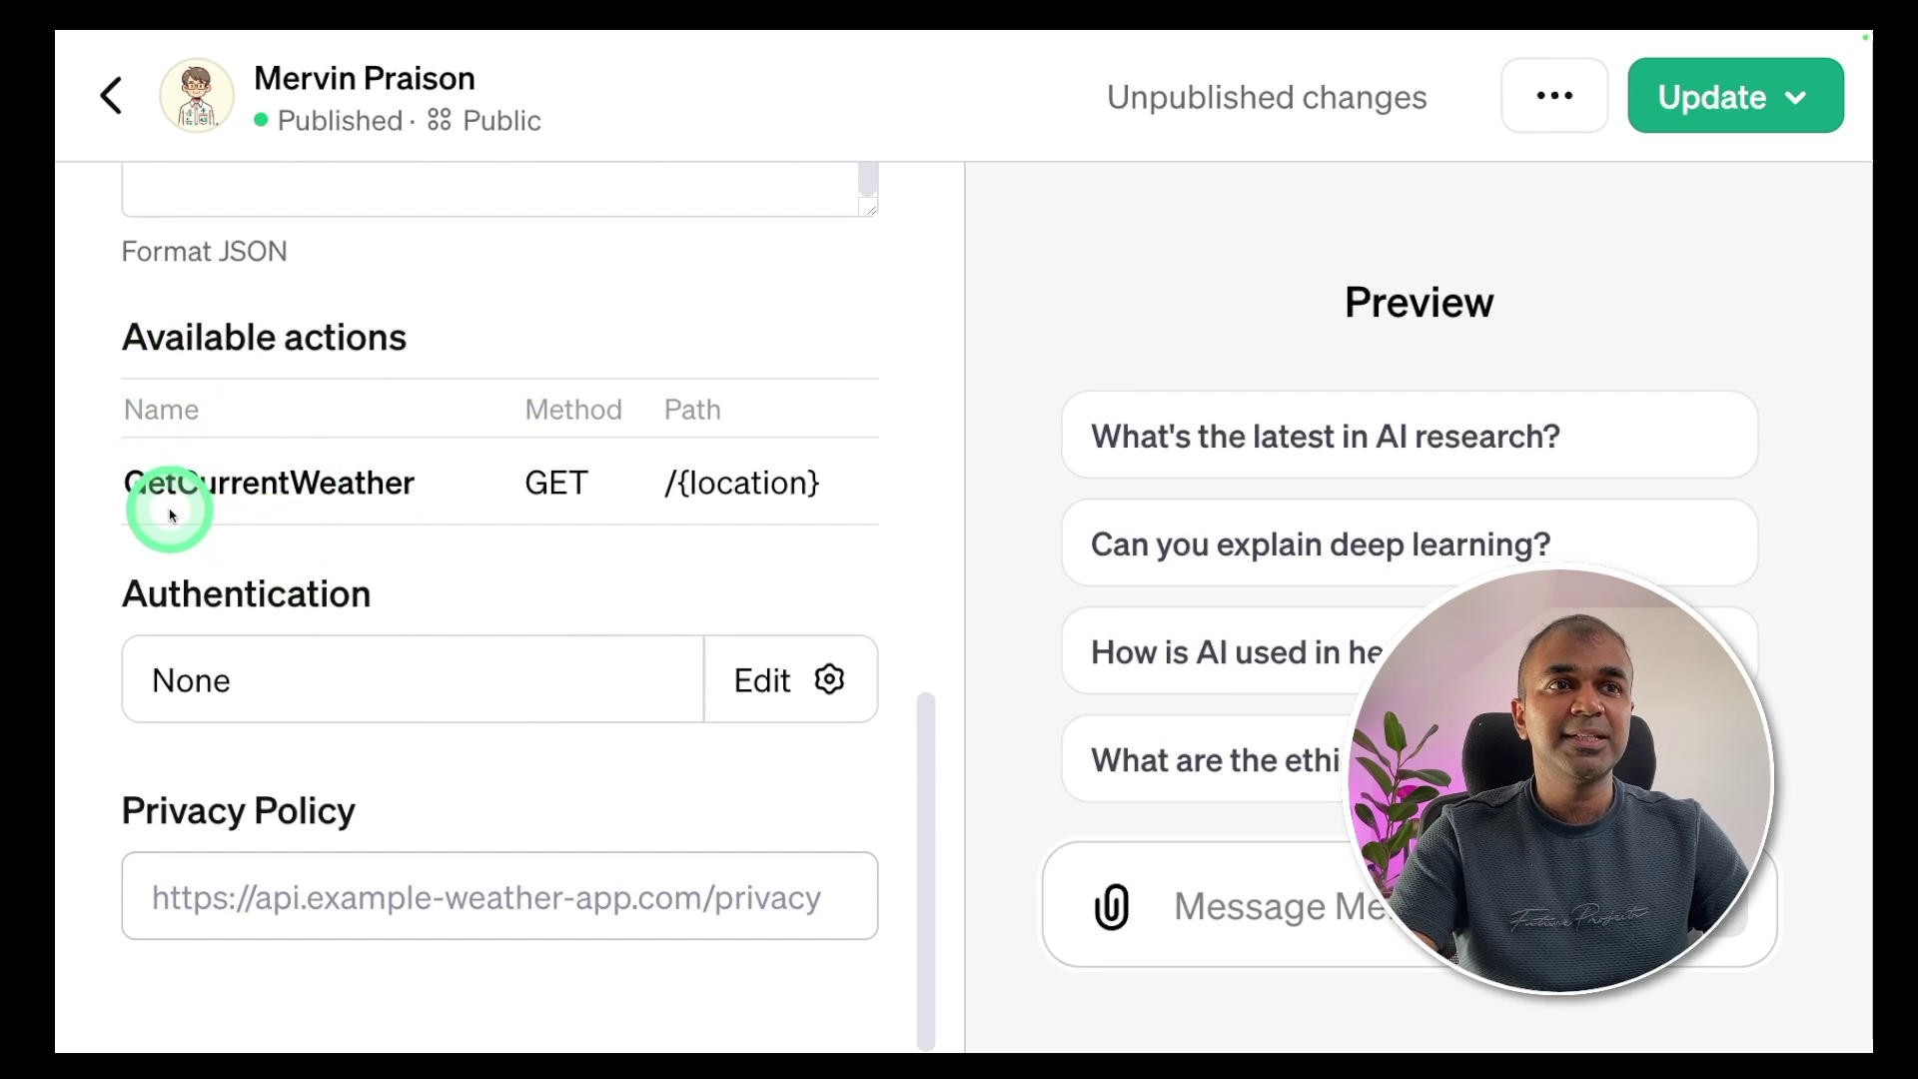
Review the GetCurrentWeather GET /{location} action, its operationId, and Authentication set to None
drag(170, 514, 216, 491)
drag(360, 489, 462, 543)
click(562, 494)
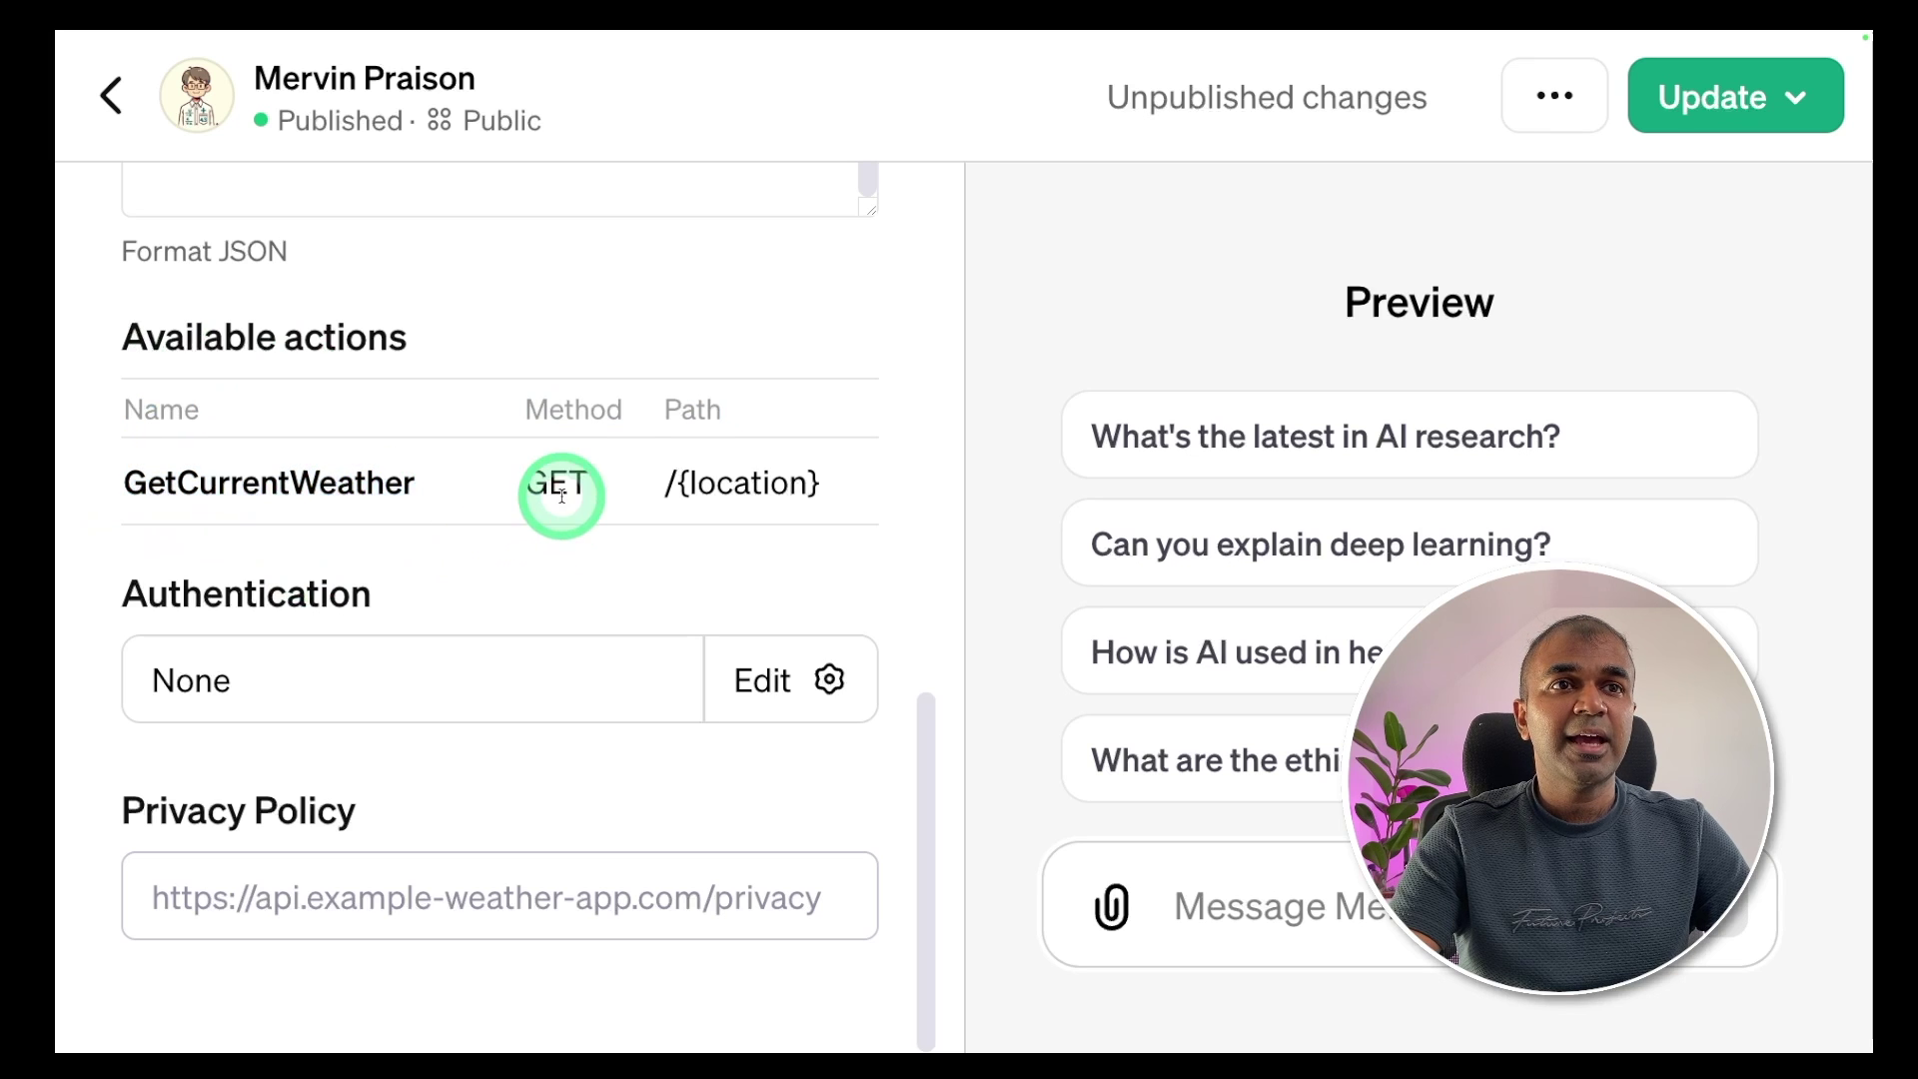
drag(821, 485, 692, 489)
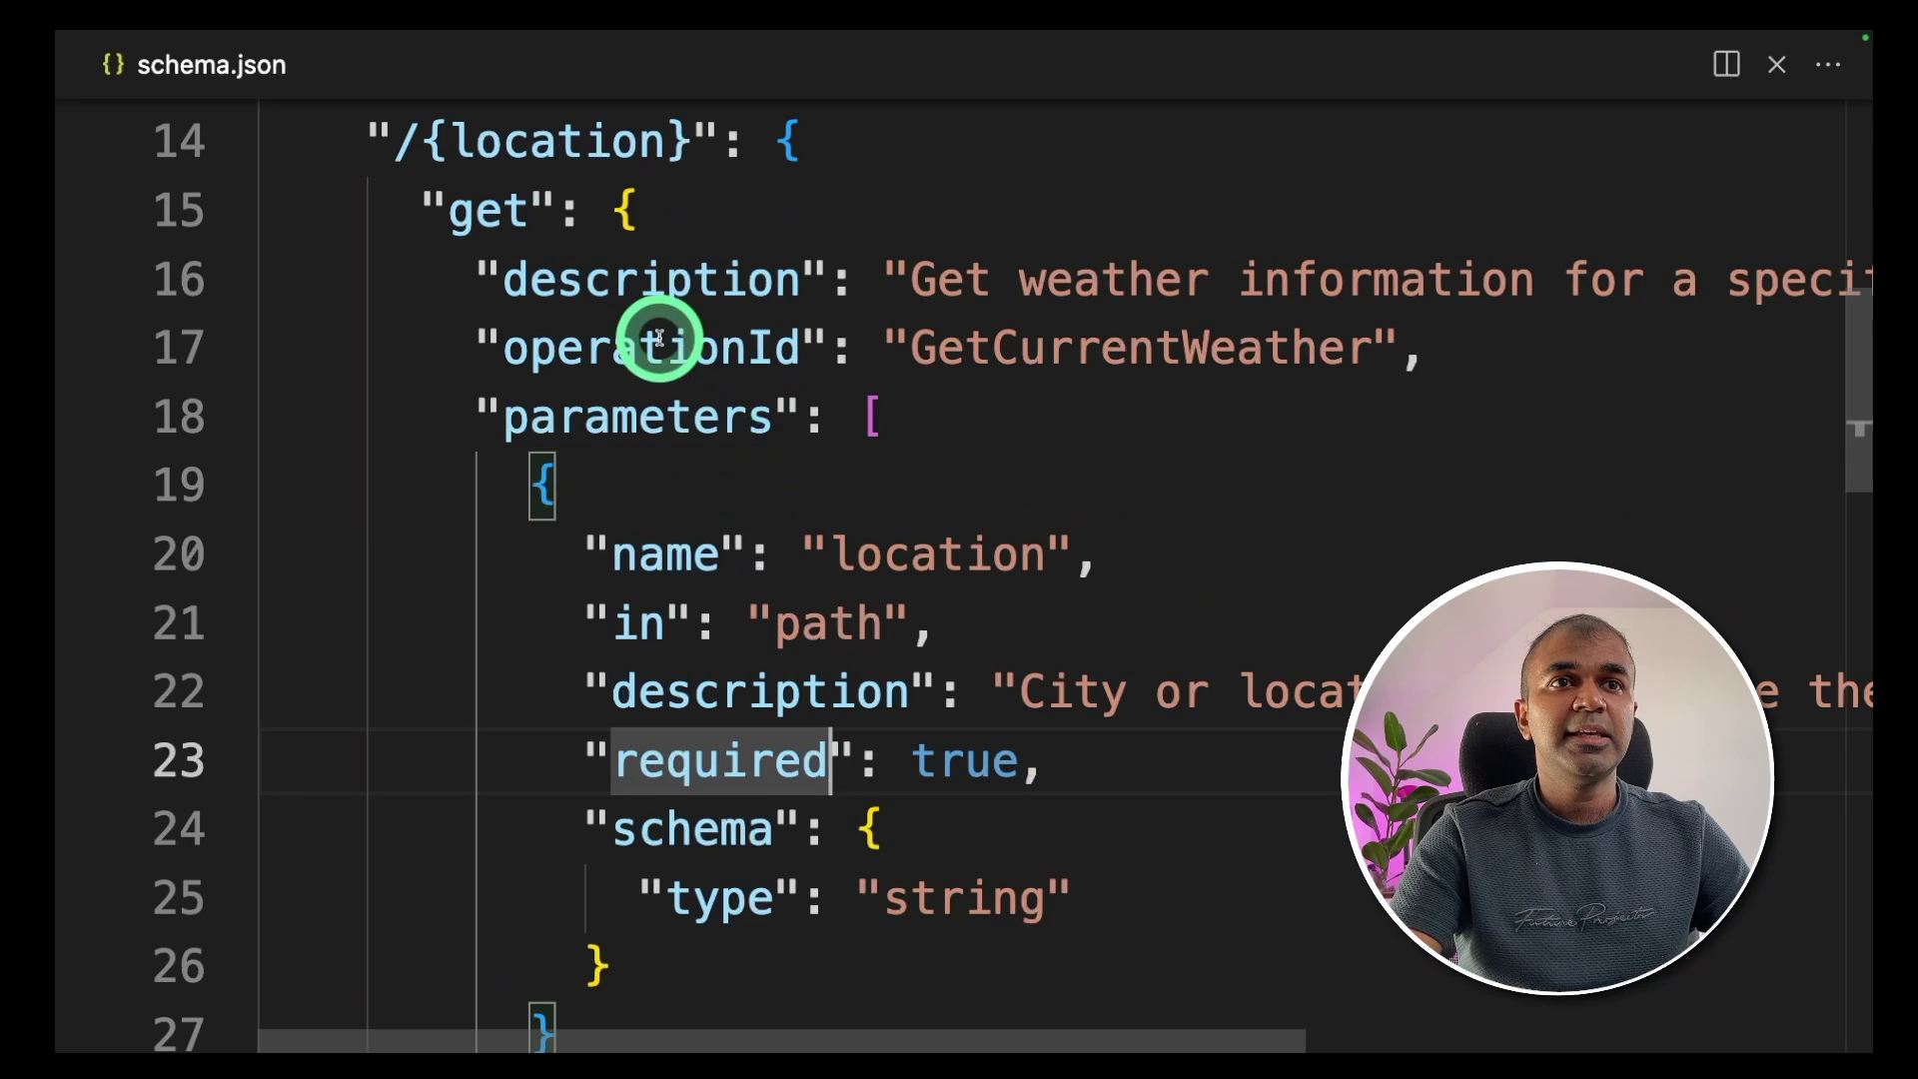
double_click(671, 350)
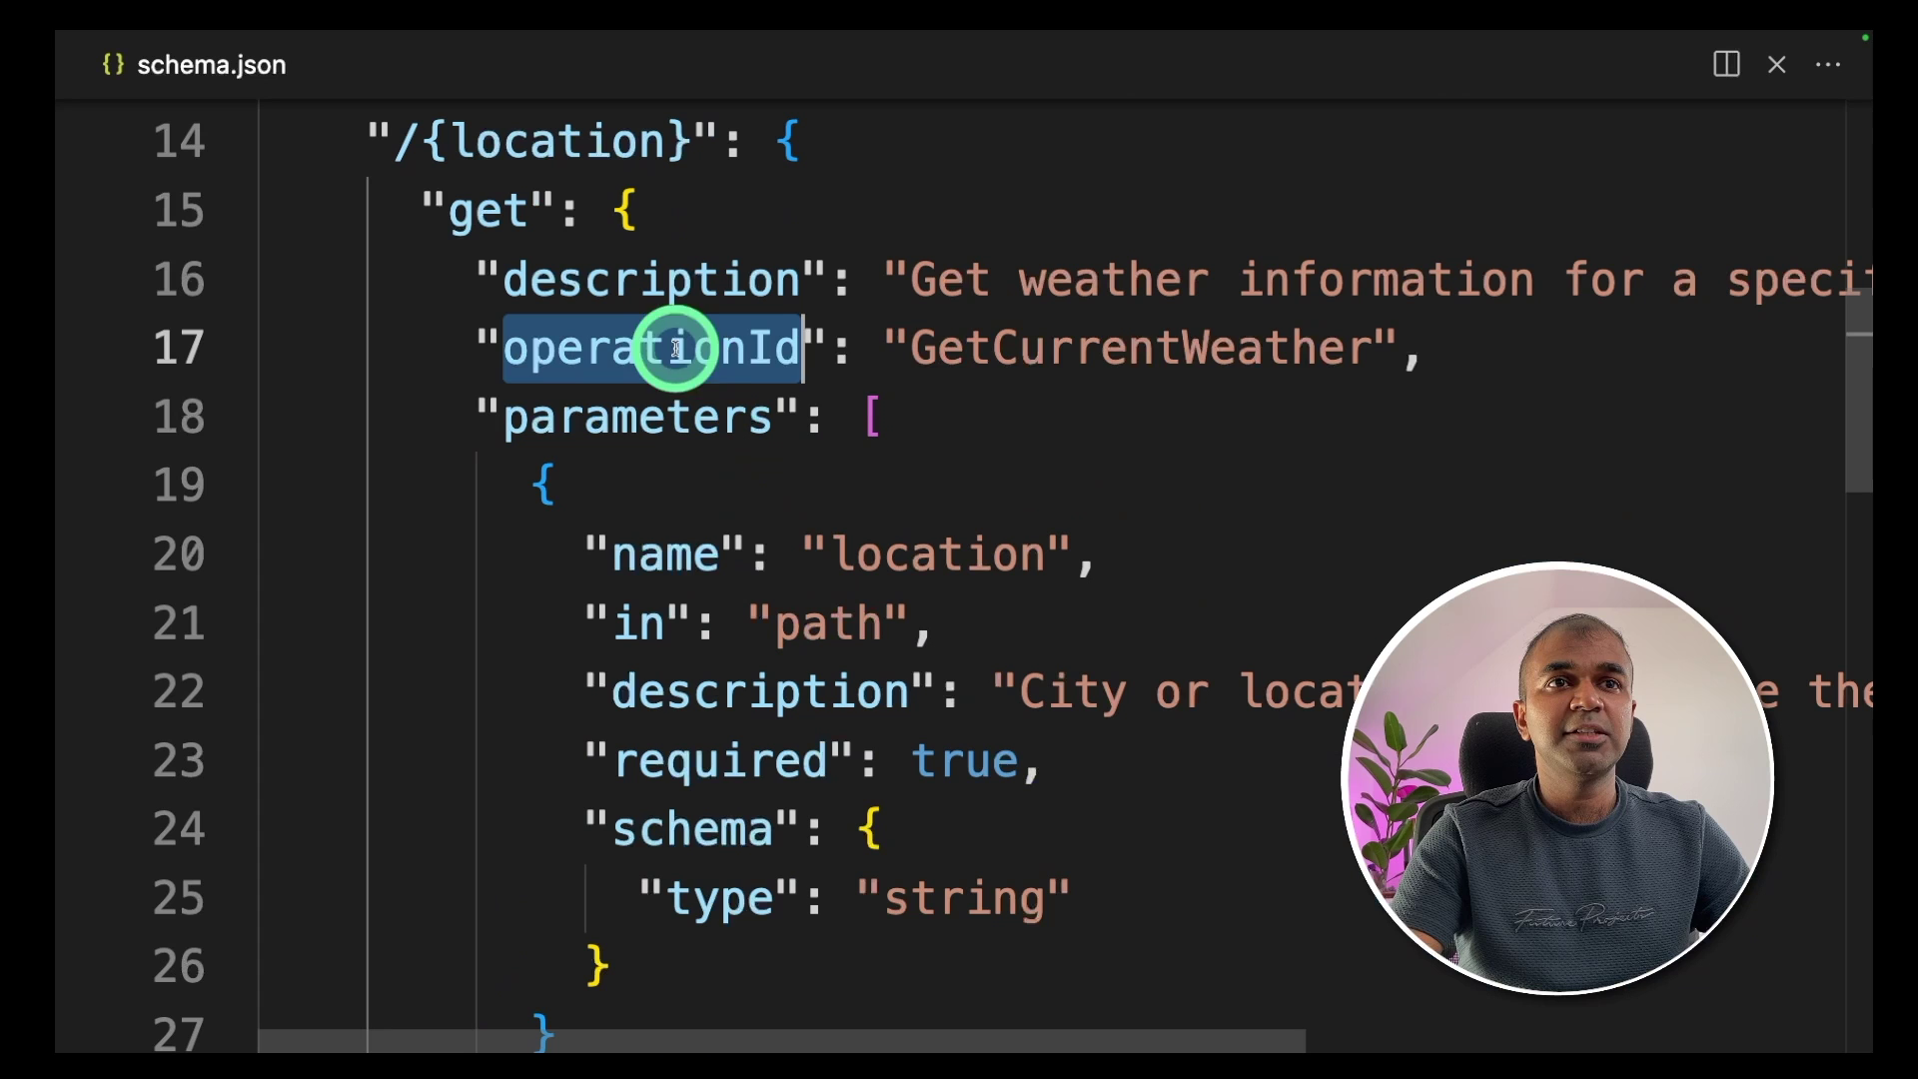
double_click(1085, 359)
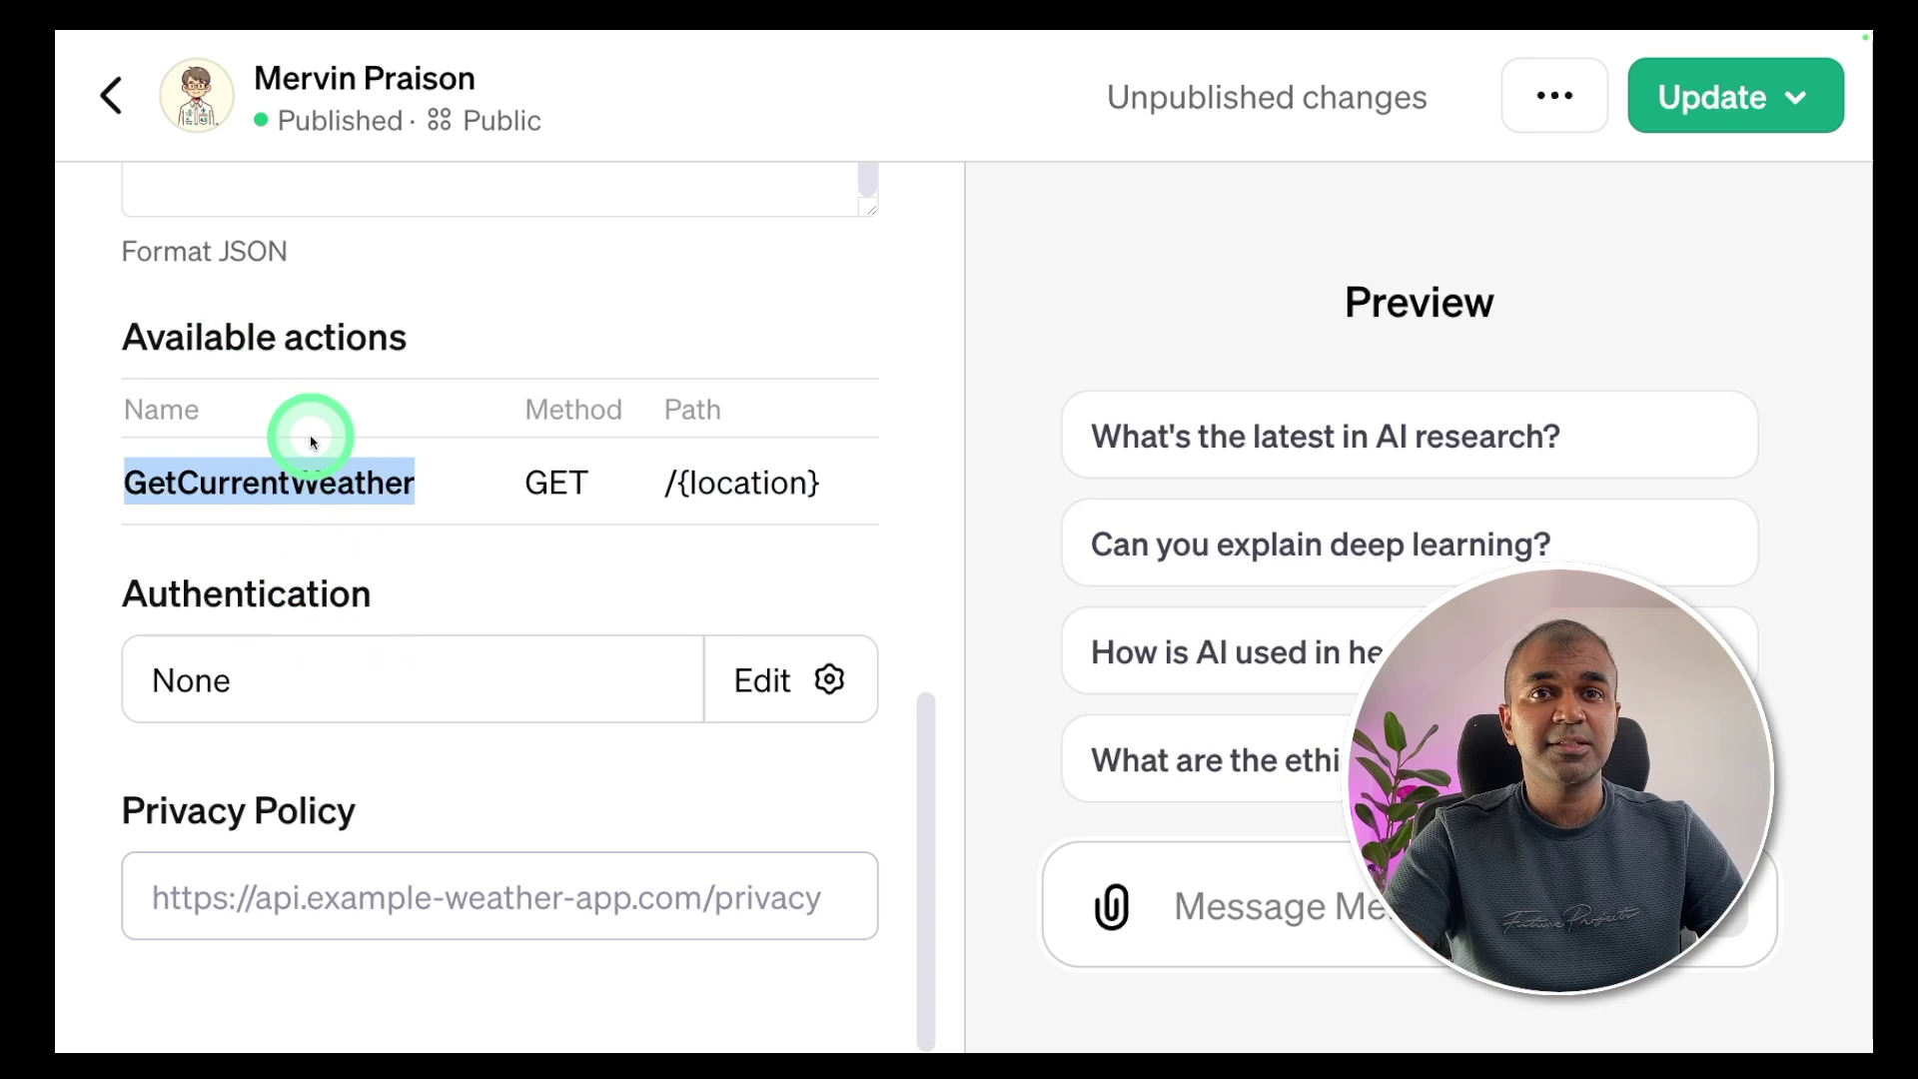
double_click(239, 611)
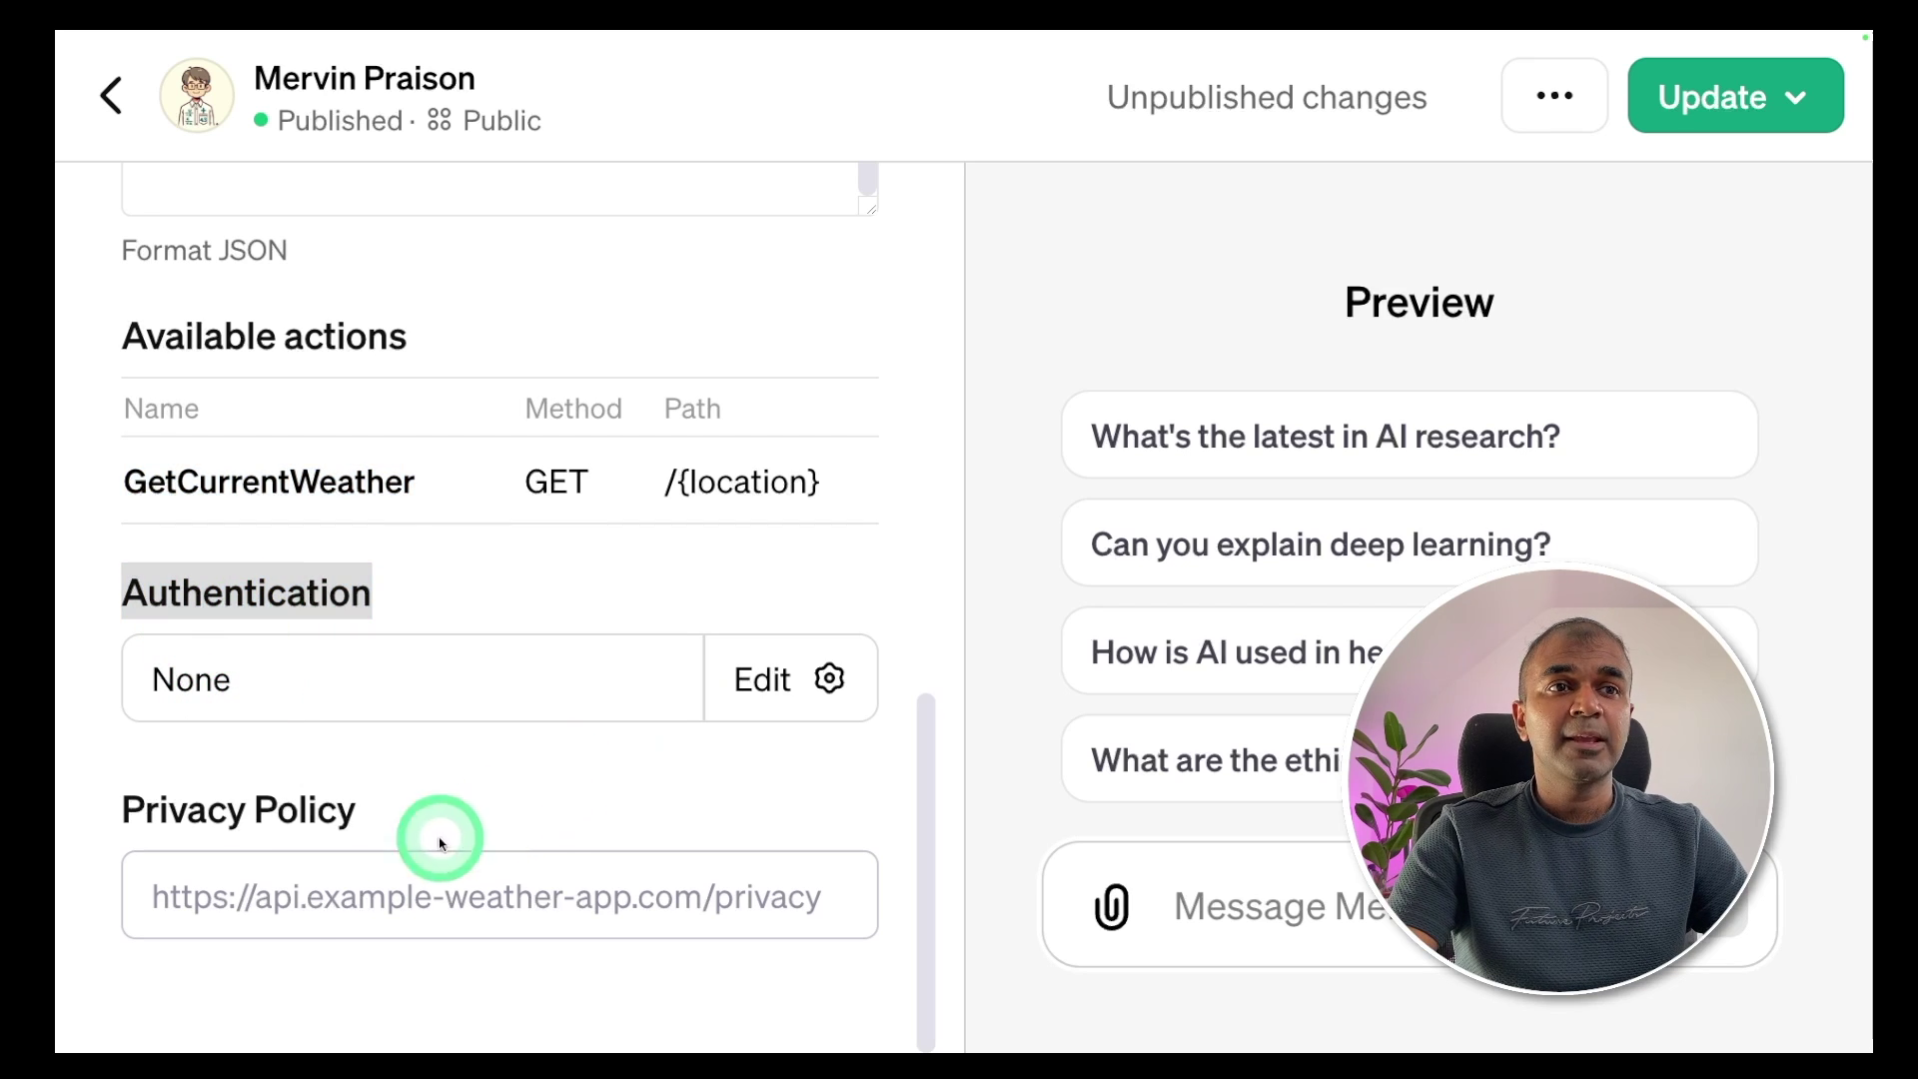
click(390, 906)
text(https://wttr.in)
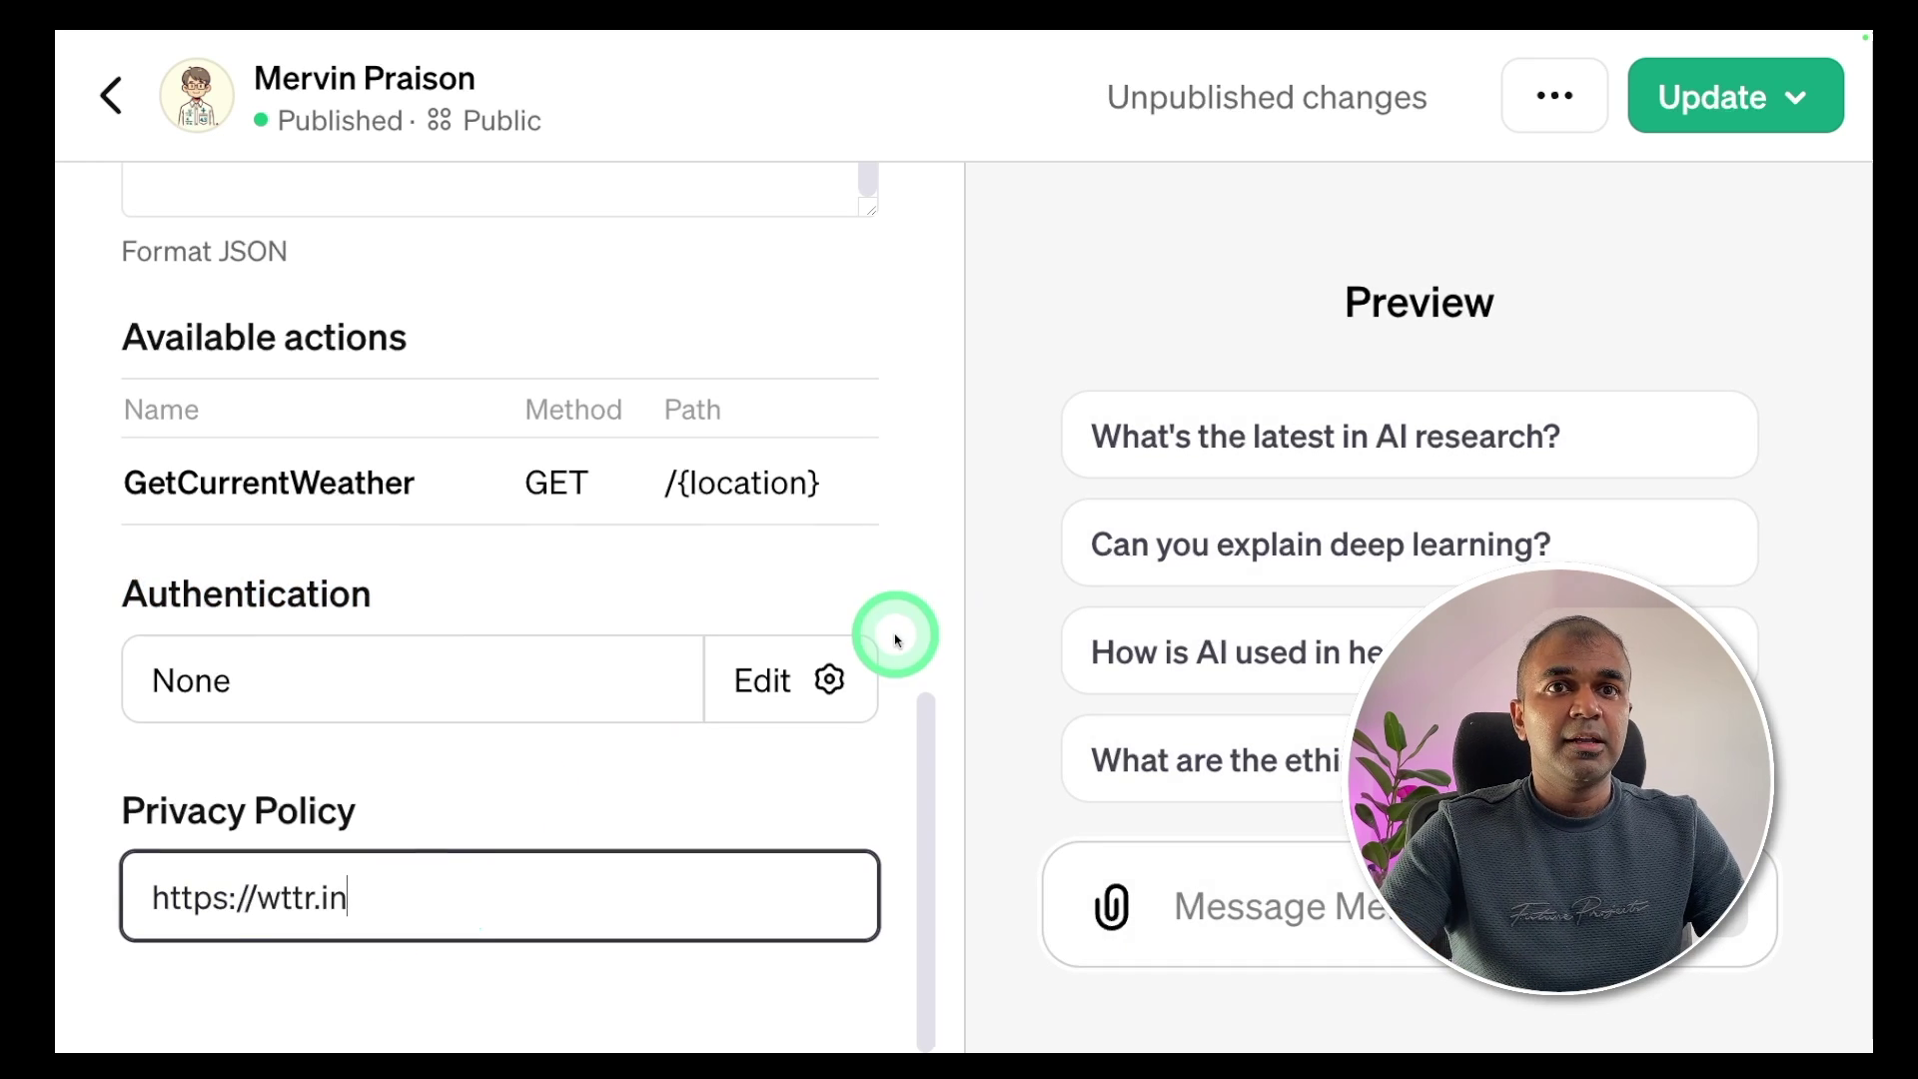
scroll(896, 639, up, 15)
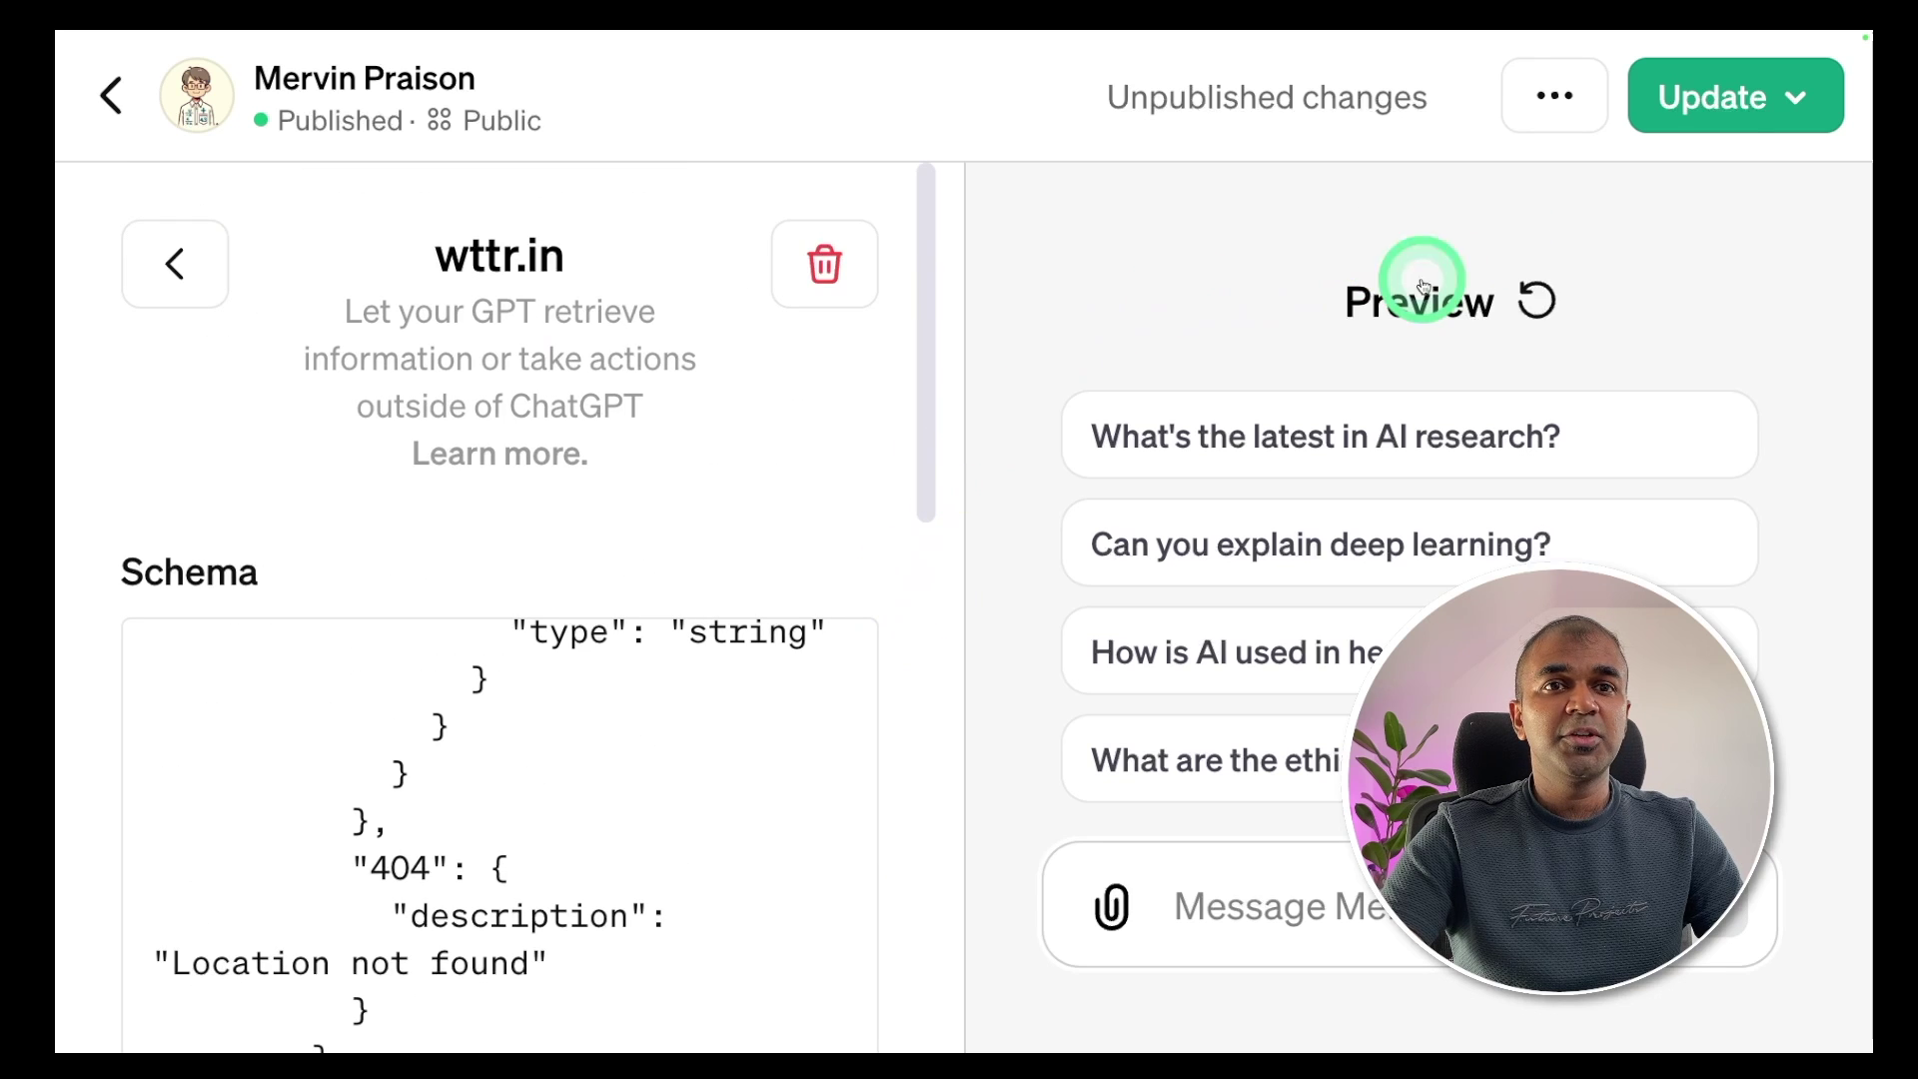
Publish the updated GPT publicly and open its chat page
click(1712, 100)
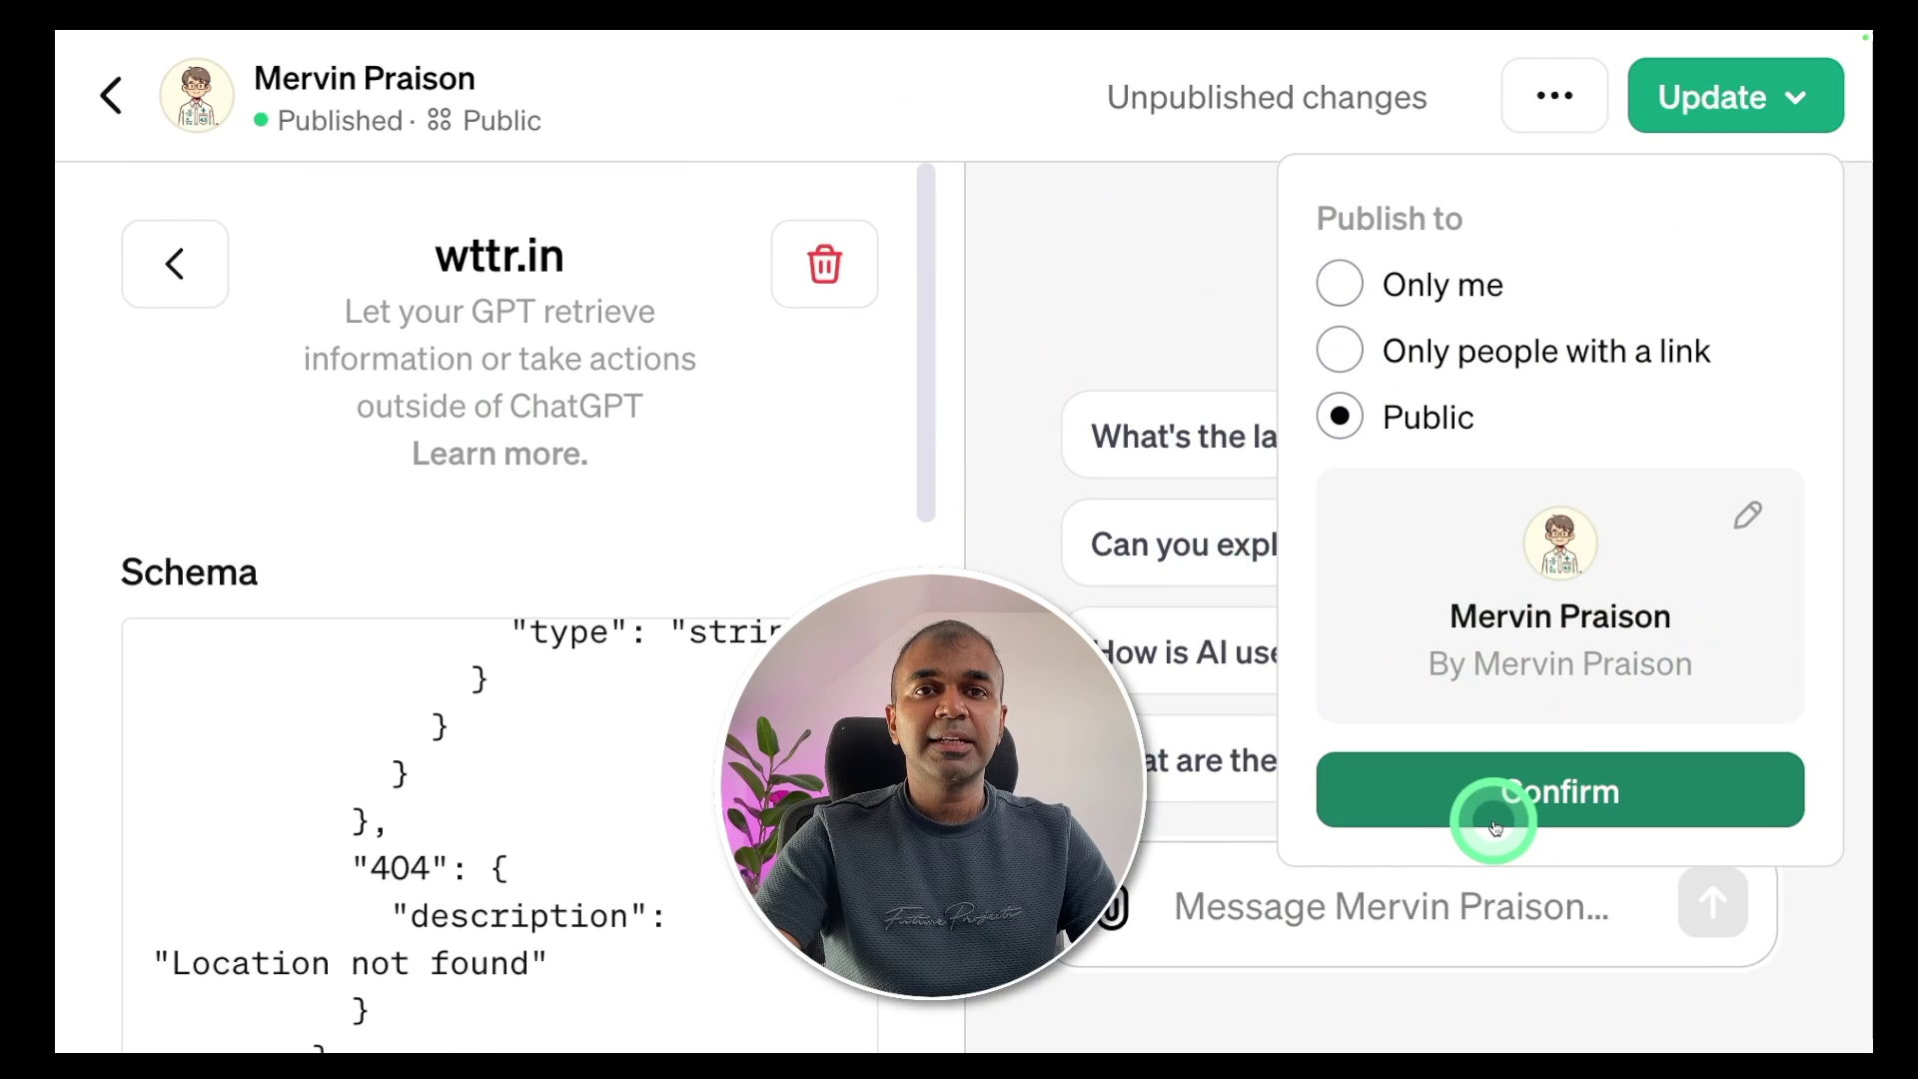
click(1504, 814)
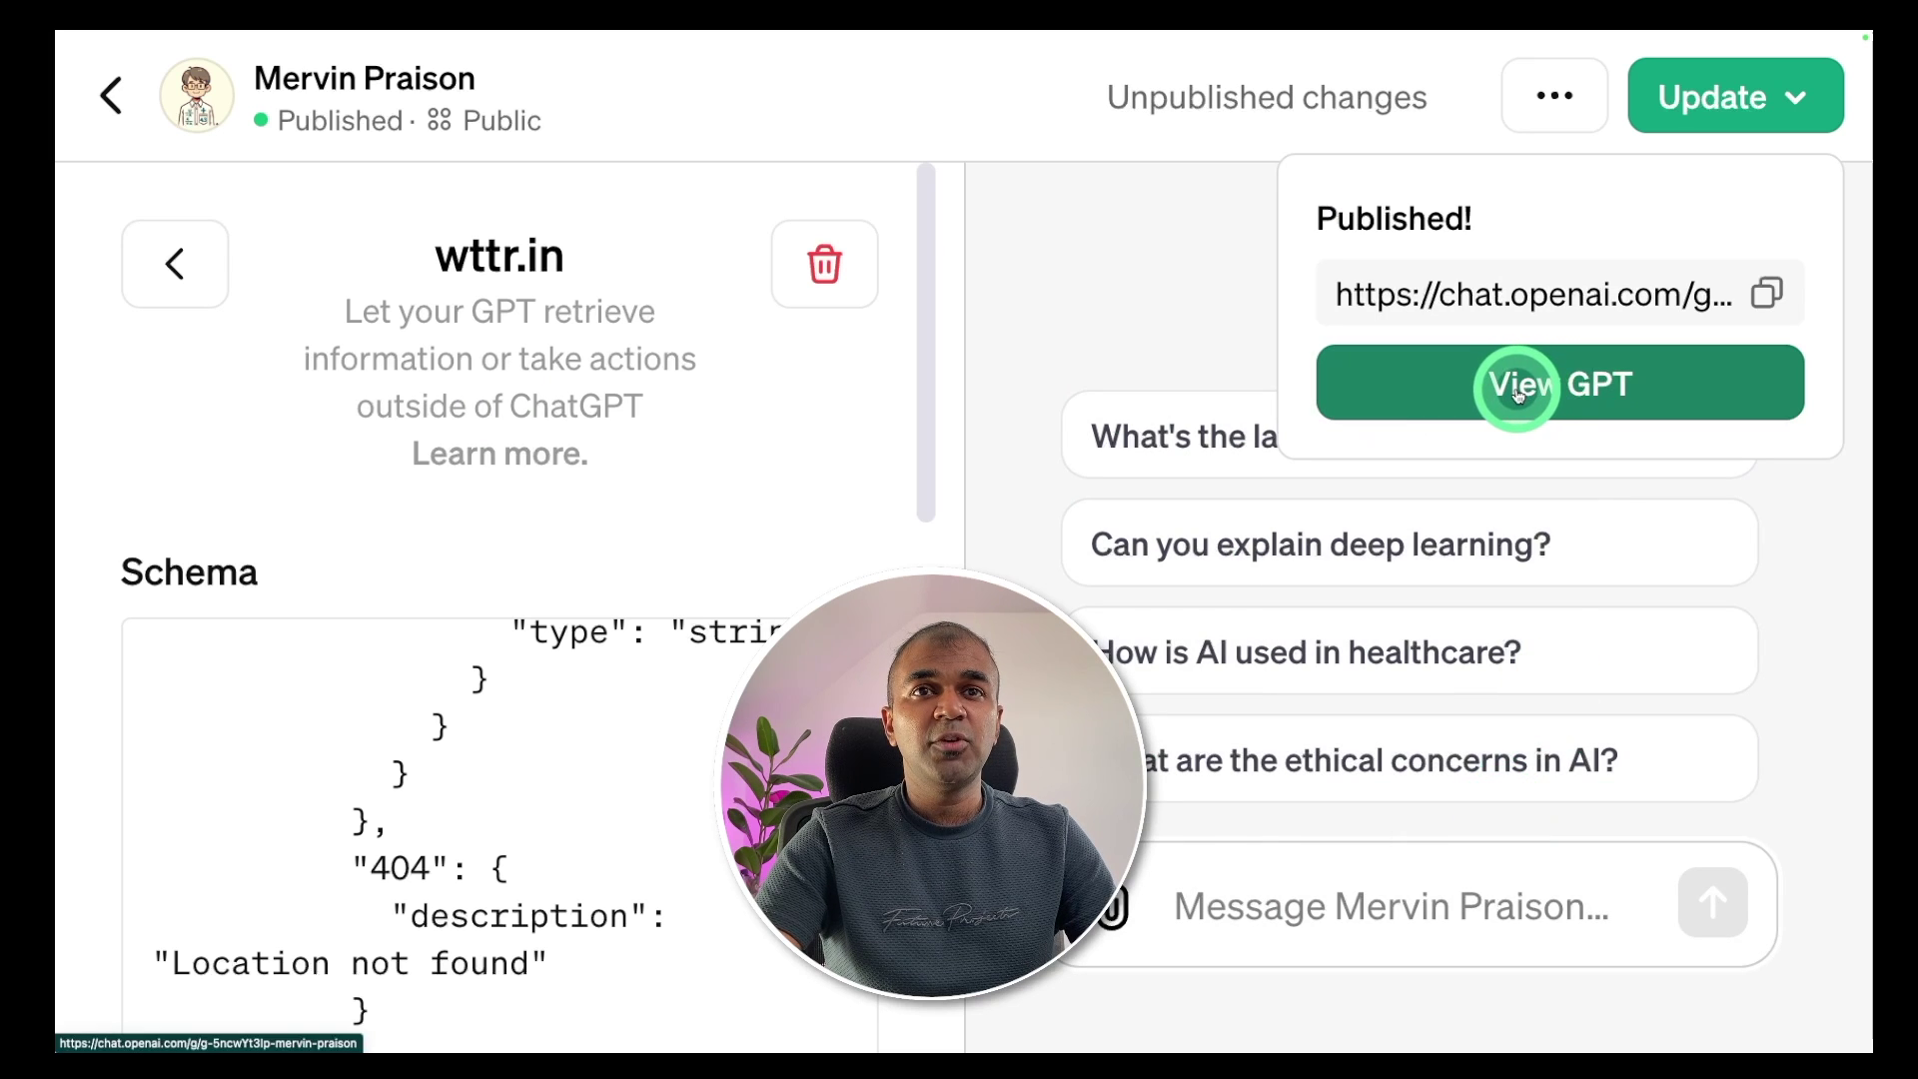
click(1518, 390)
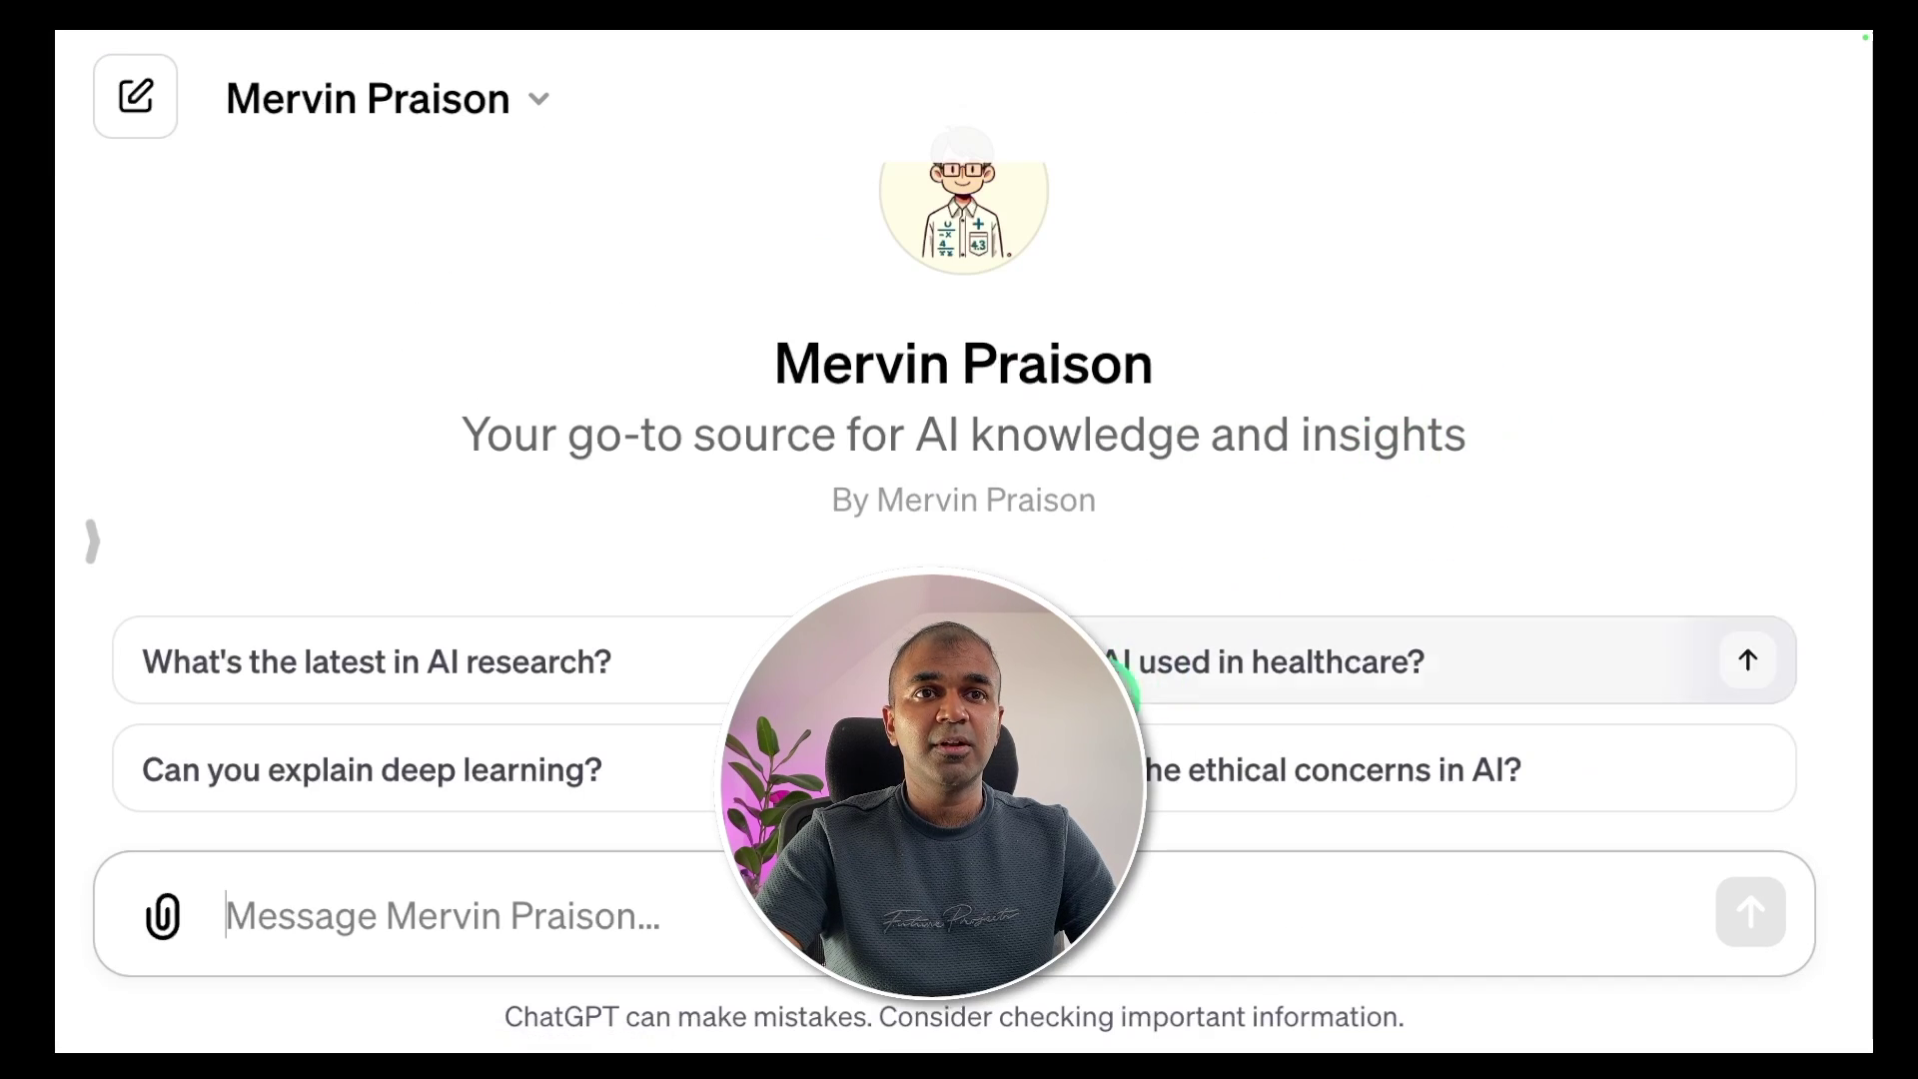
Send 'What is the weather in London?' to the GPT and zoom the page in
click(599, 909)
text(What is )
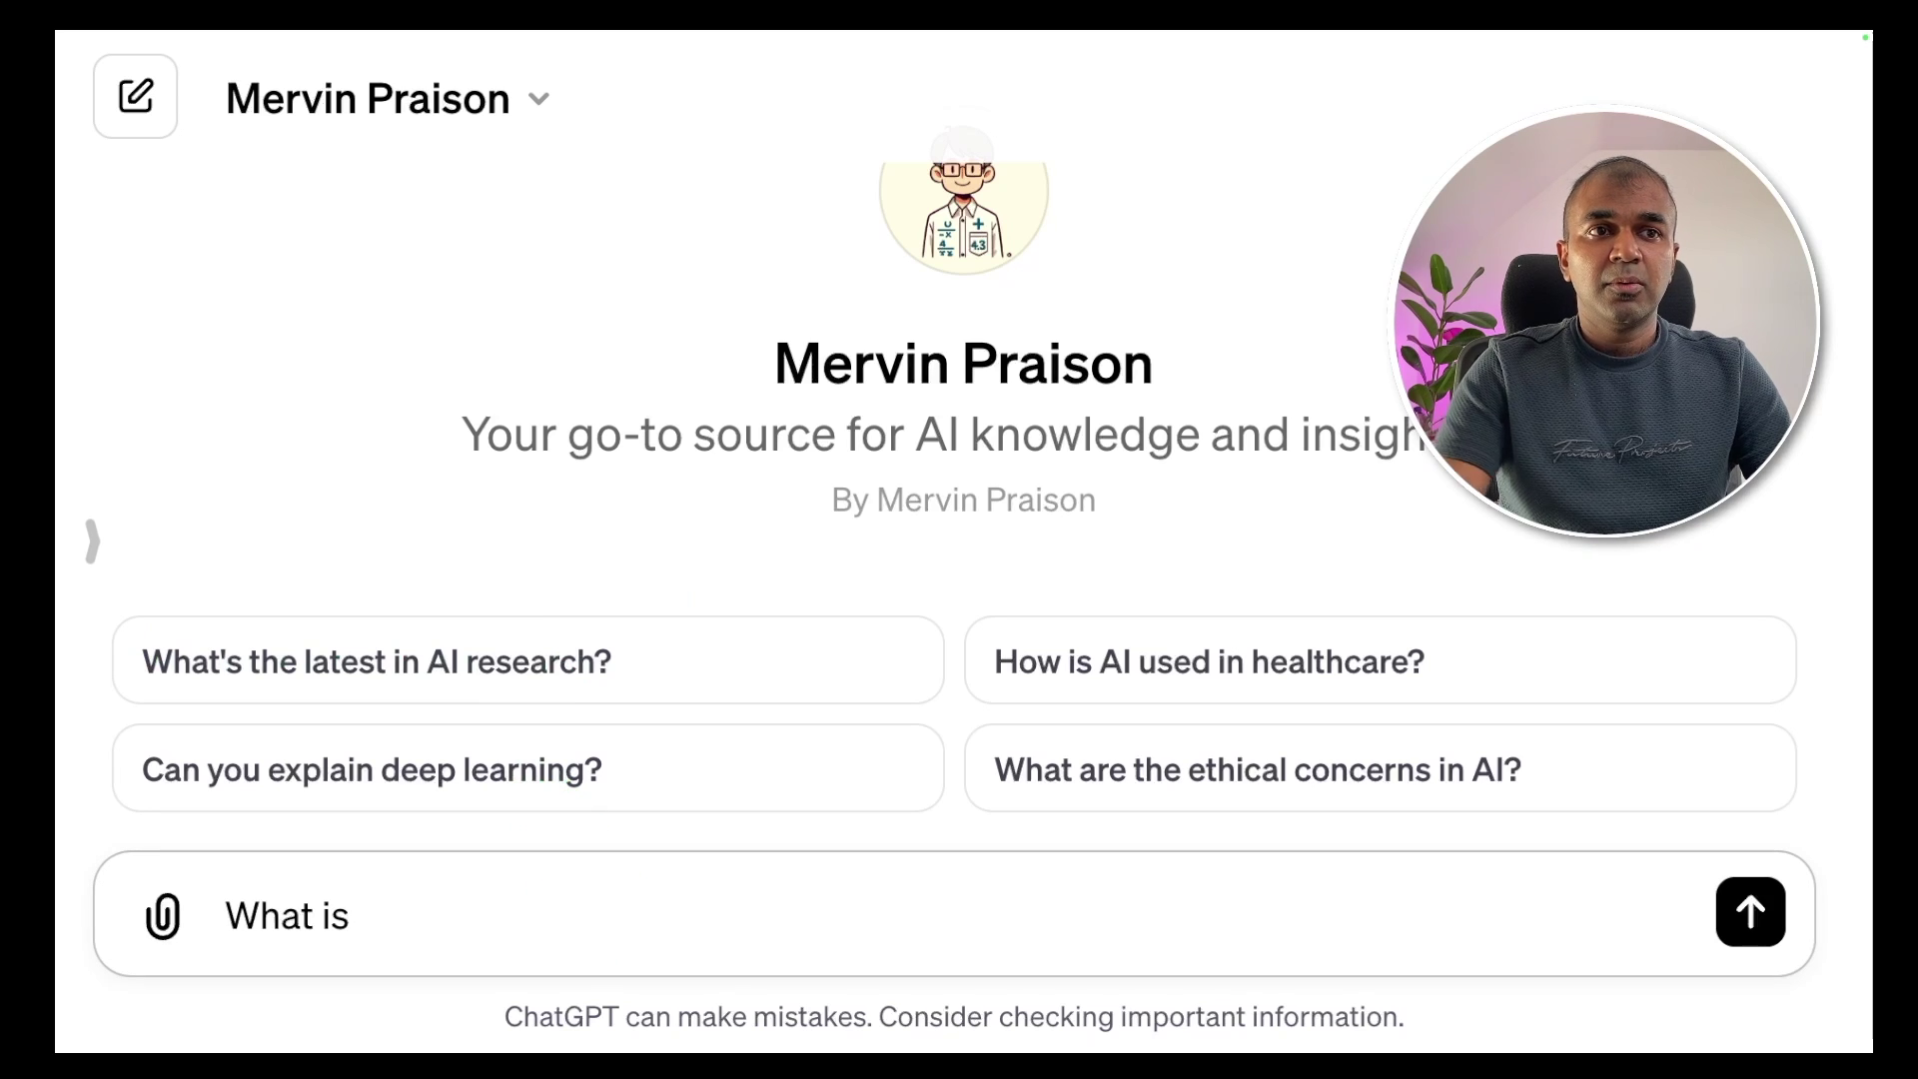
text(the weather in London?)
key(Return)
key(ctrl+plus)
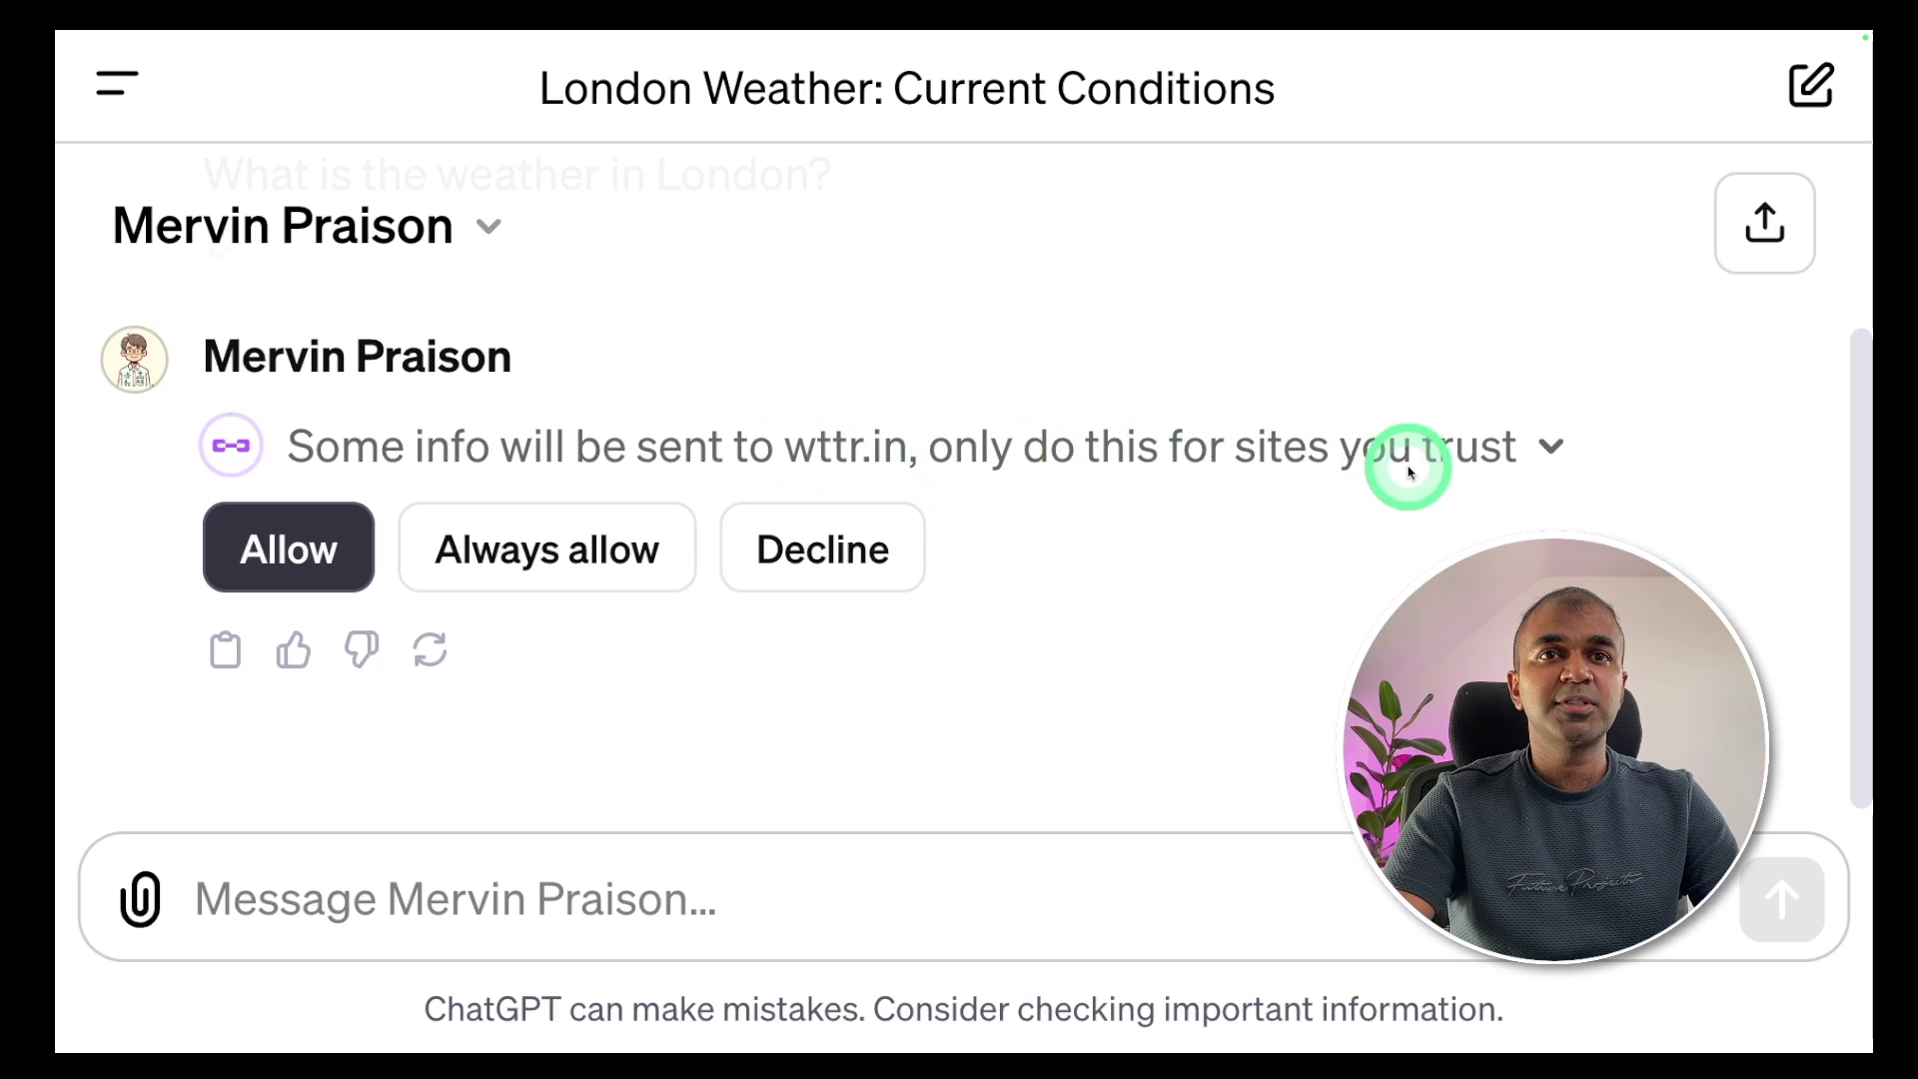
Allow the wttr.in request and read the 48°F partly cloudy London reply and forecast
click(293, 565)
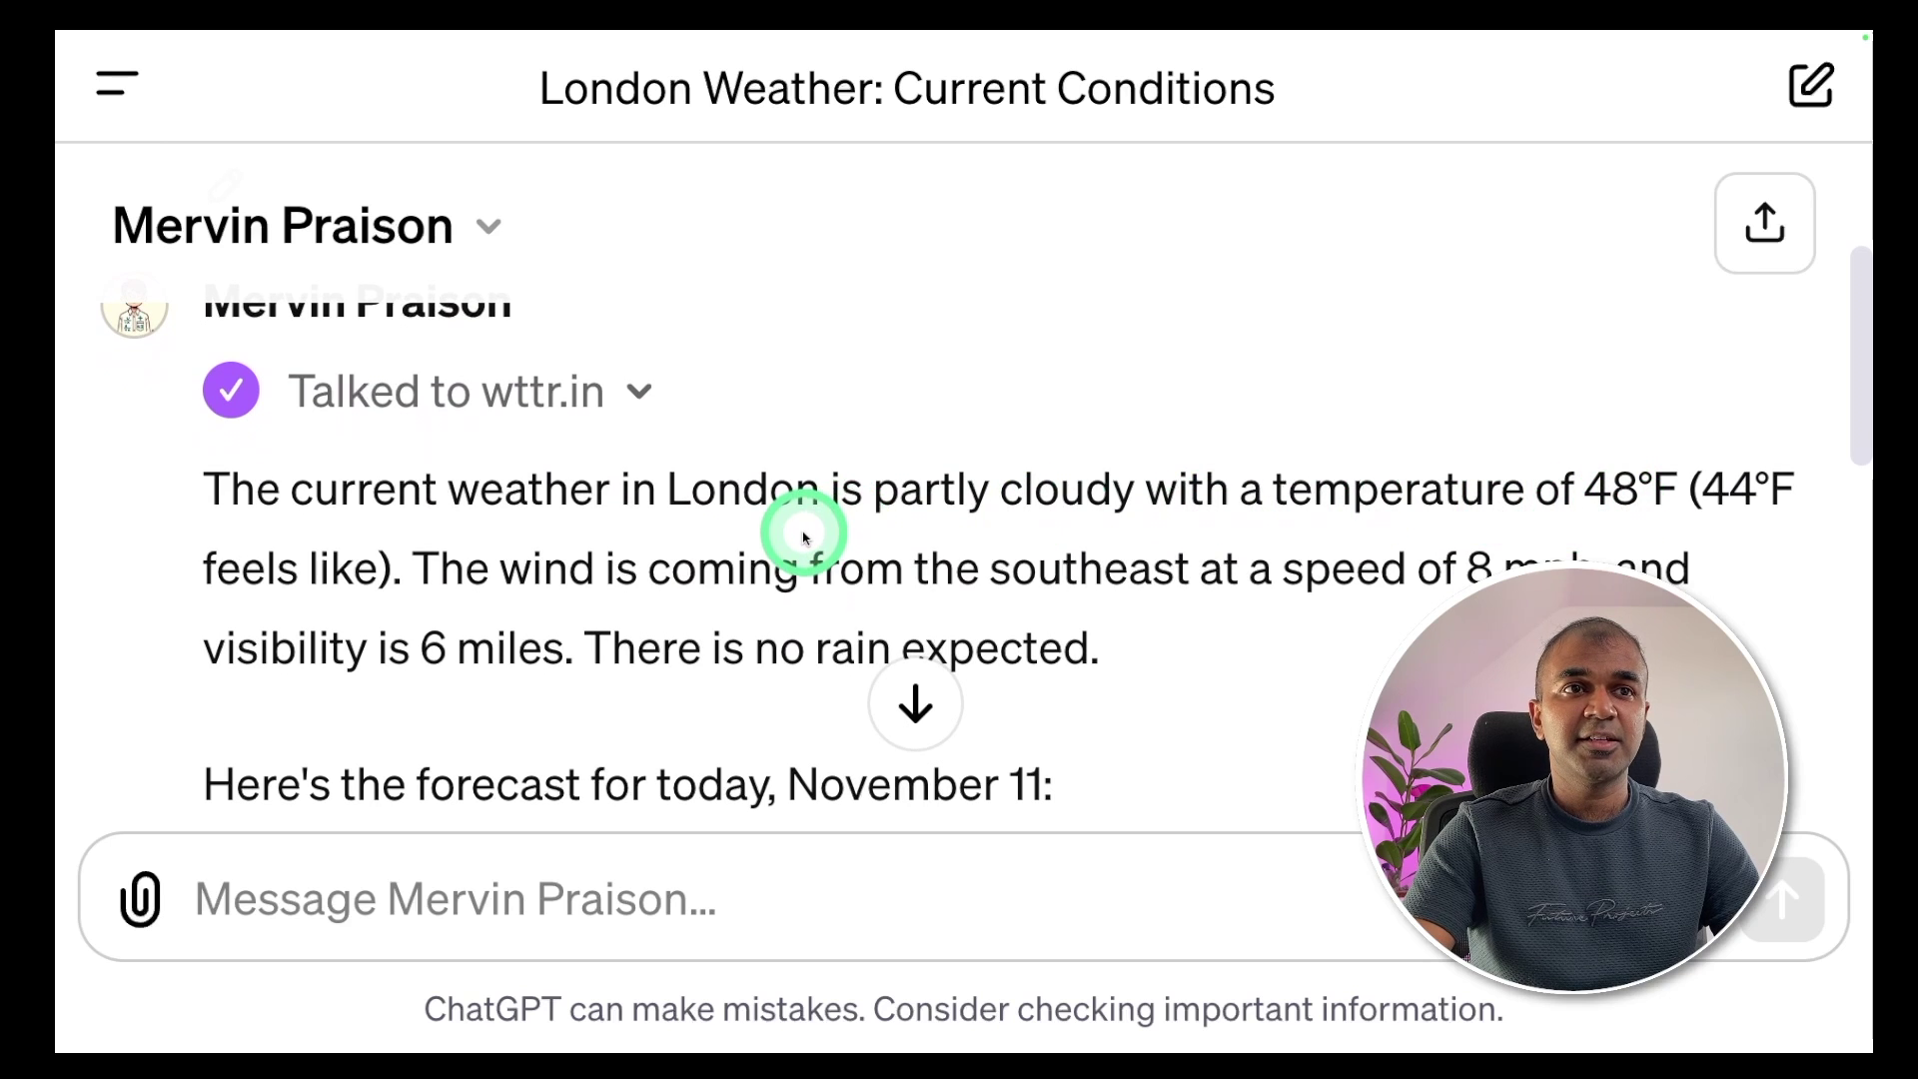
scroll(810, 548, down, 1)
scroll(809, 552, down, 3)
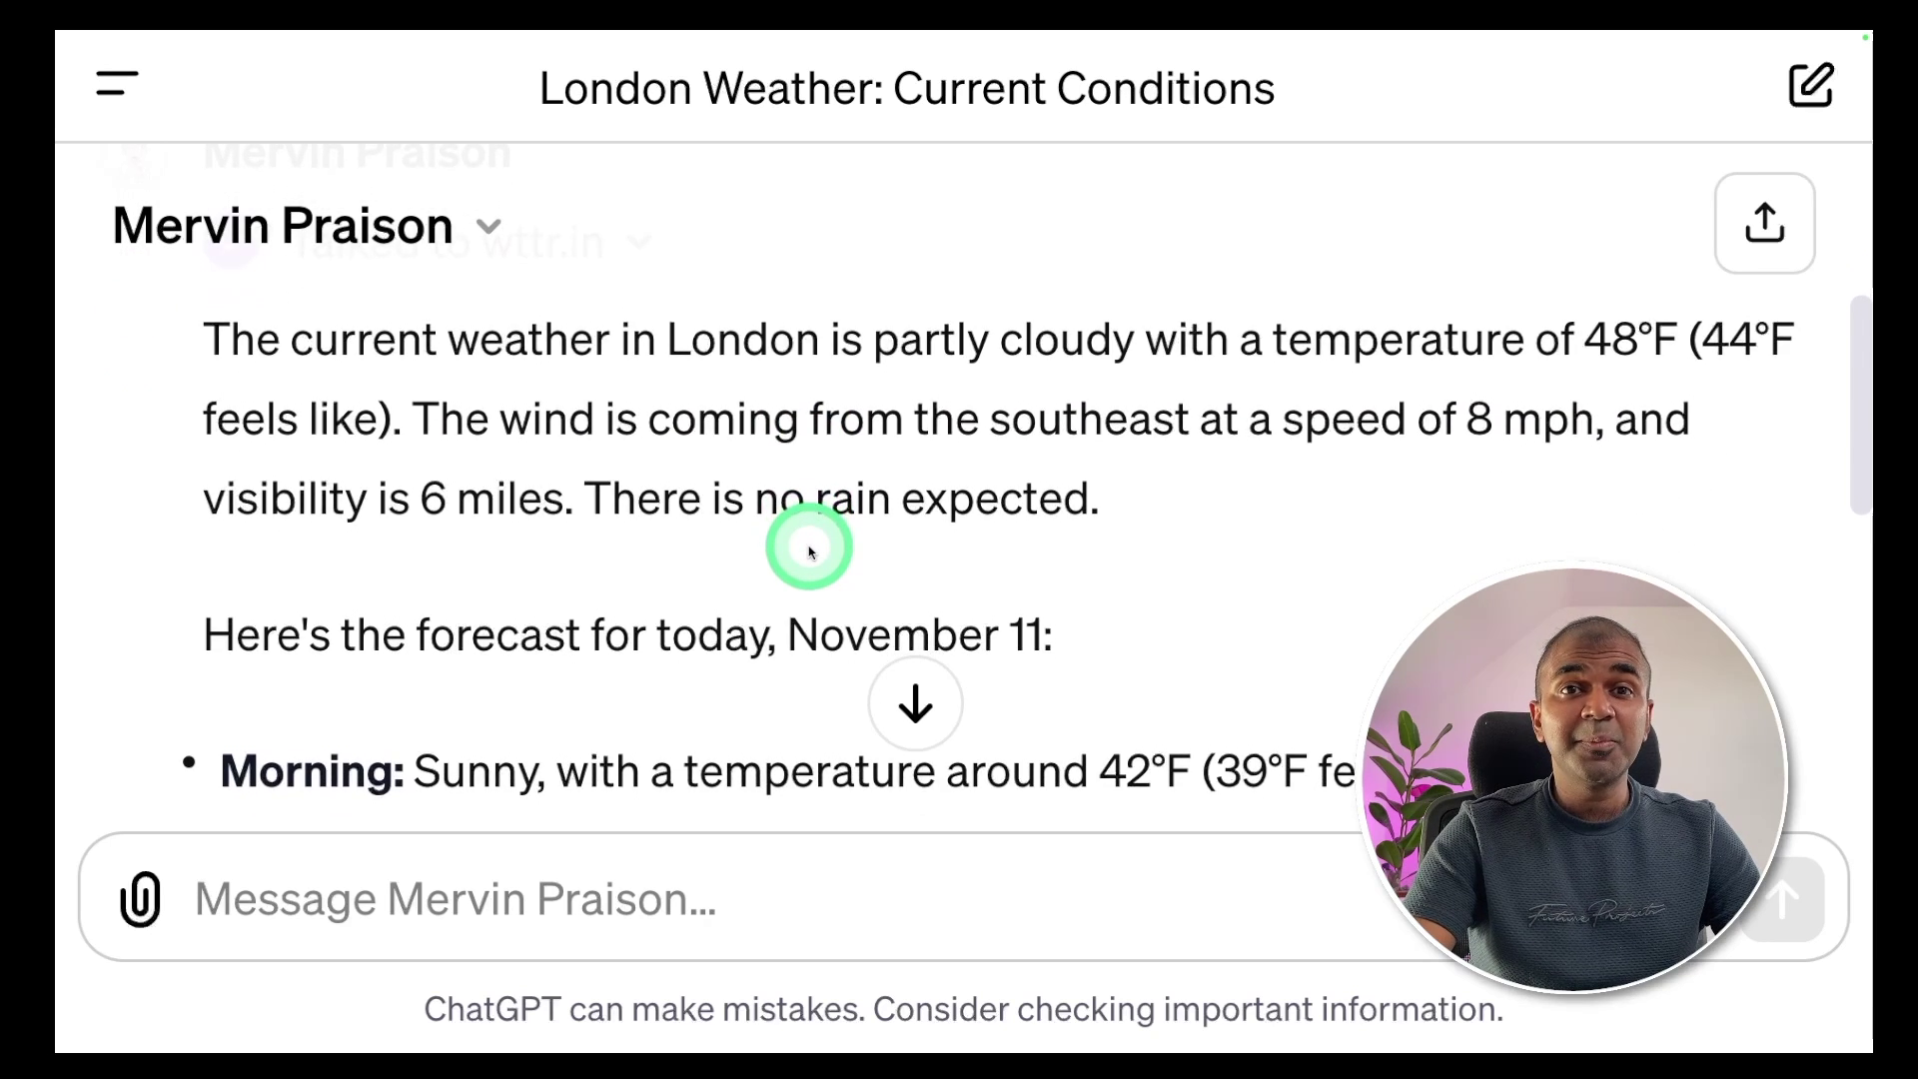
scroll(809, 552, down, 3)
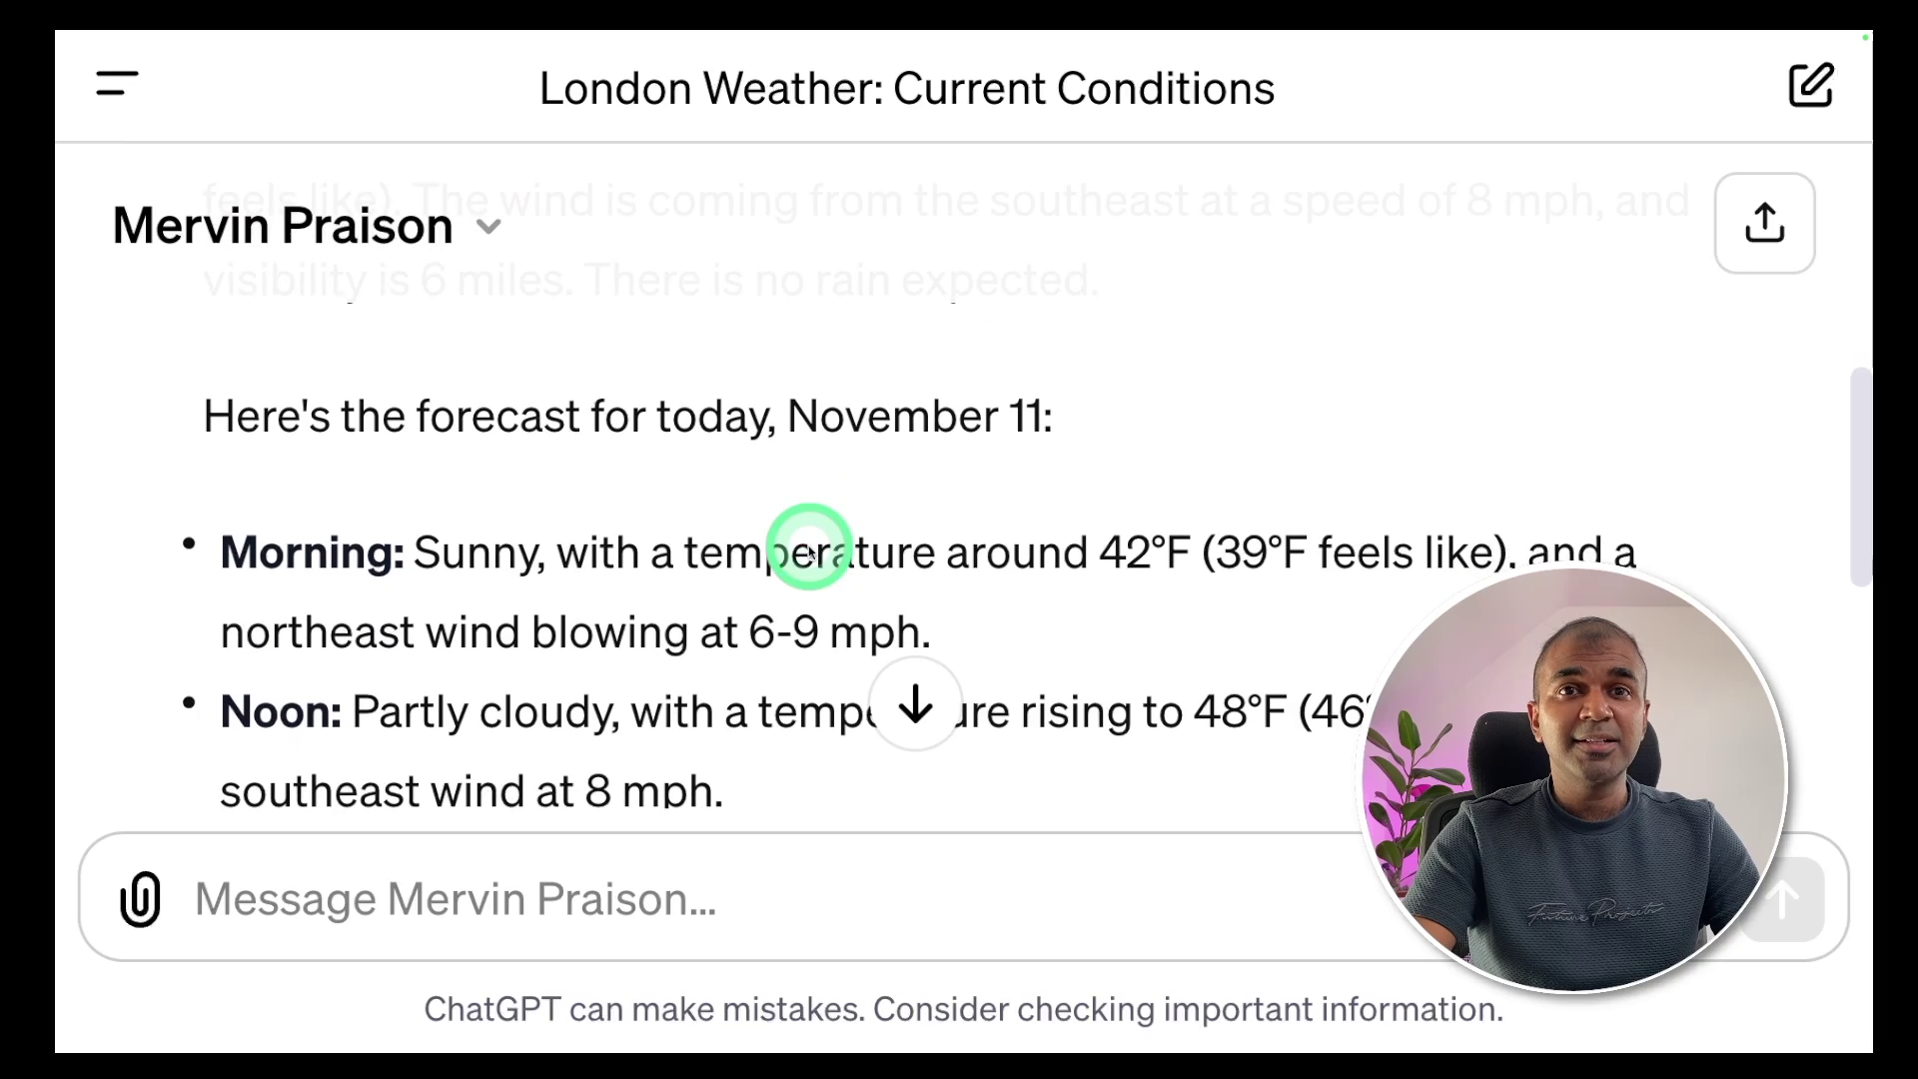
scroll(809, 552, down, 2)
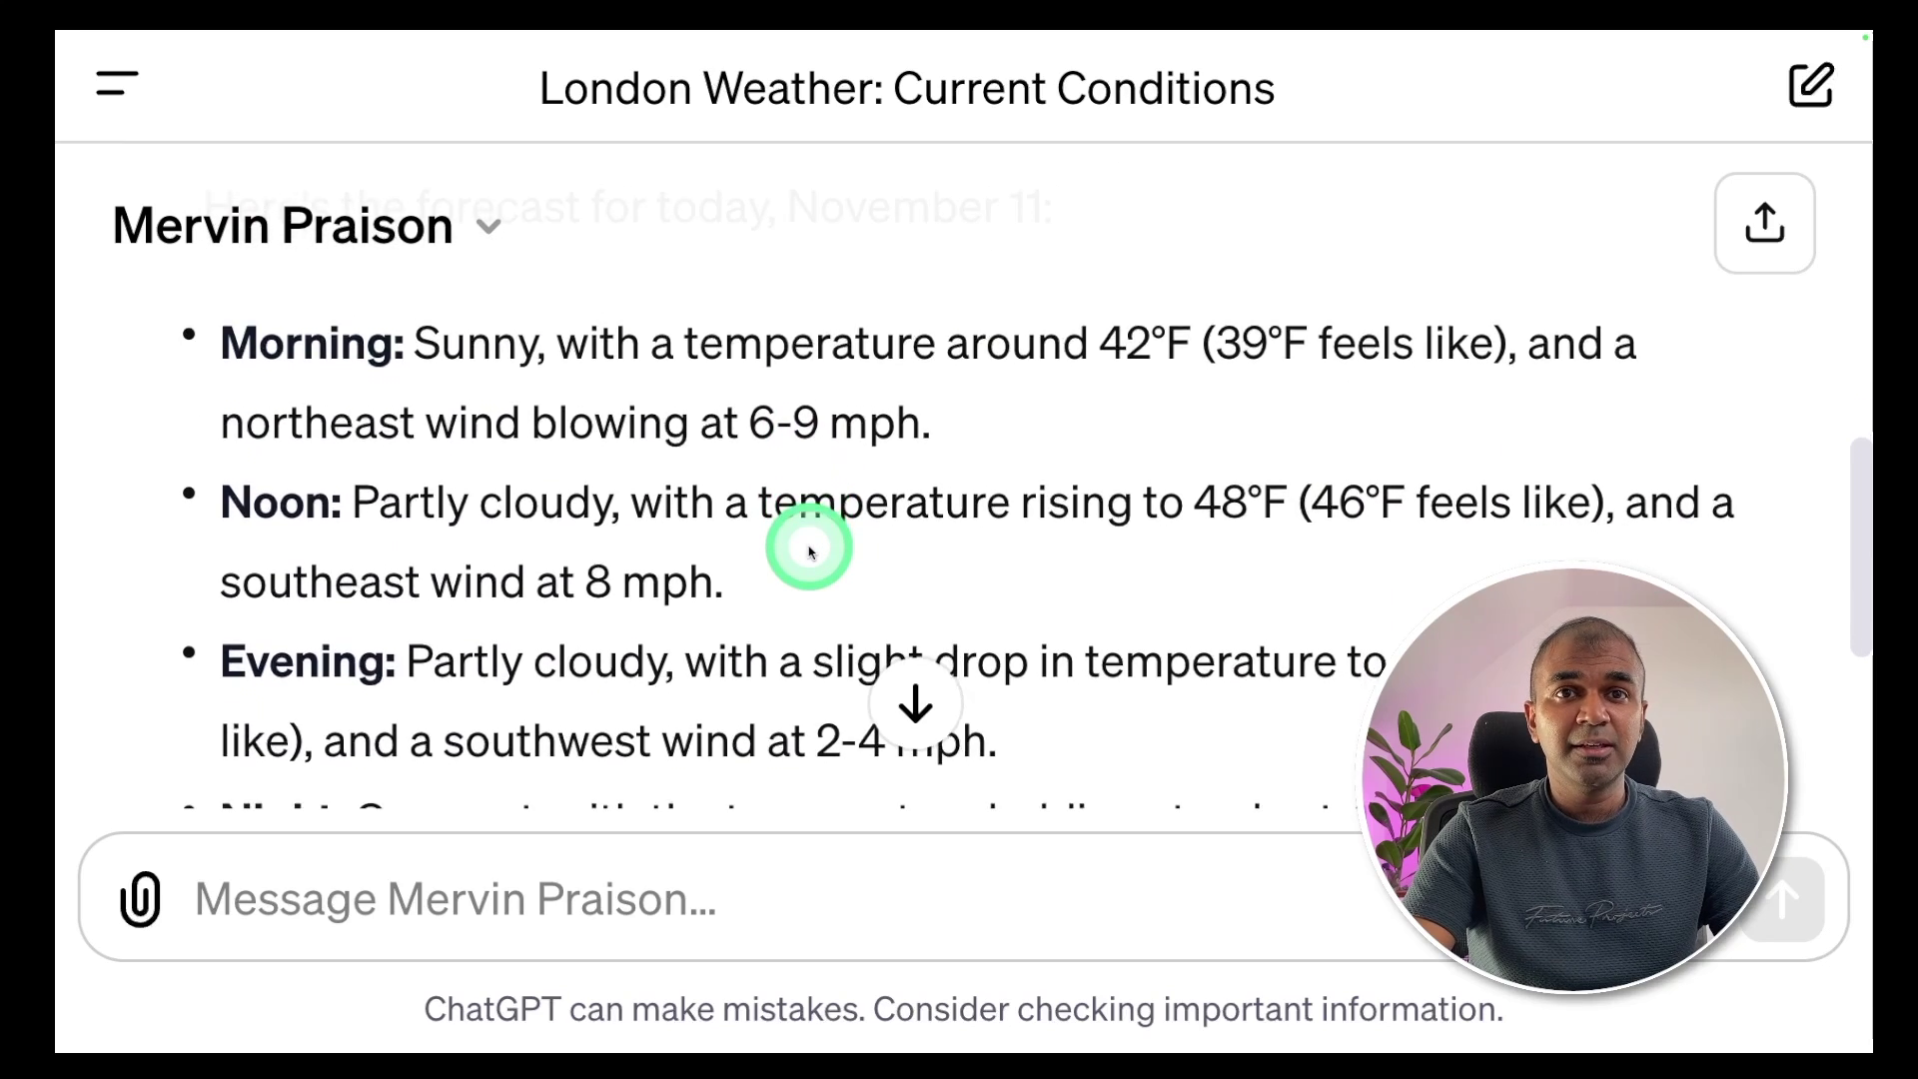
scroll(810, 551, down, 3)
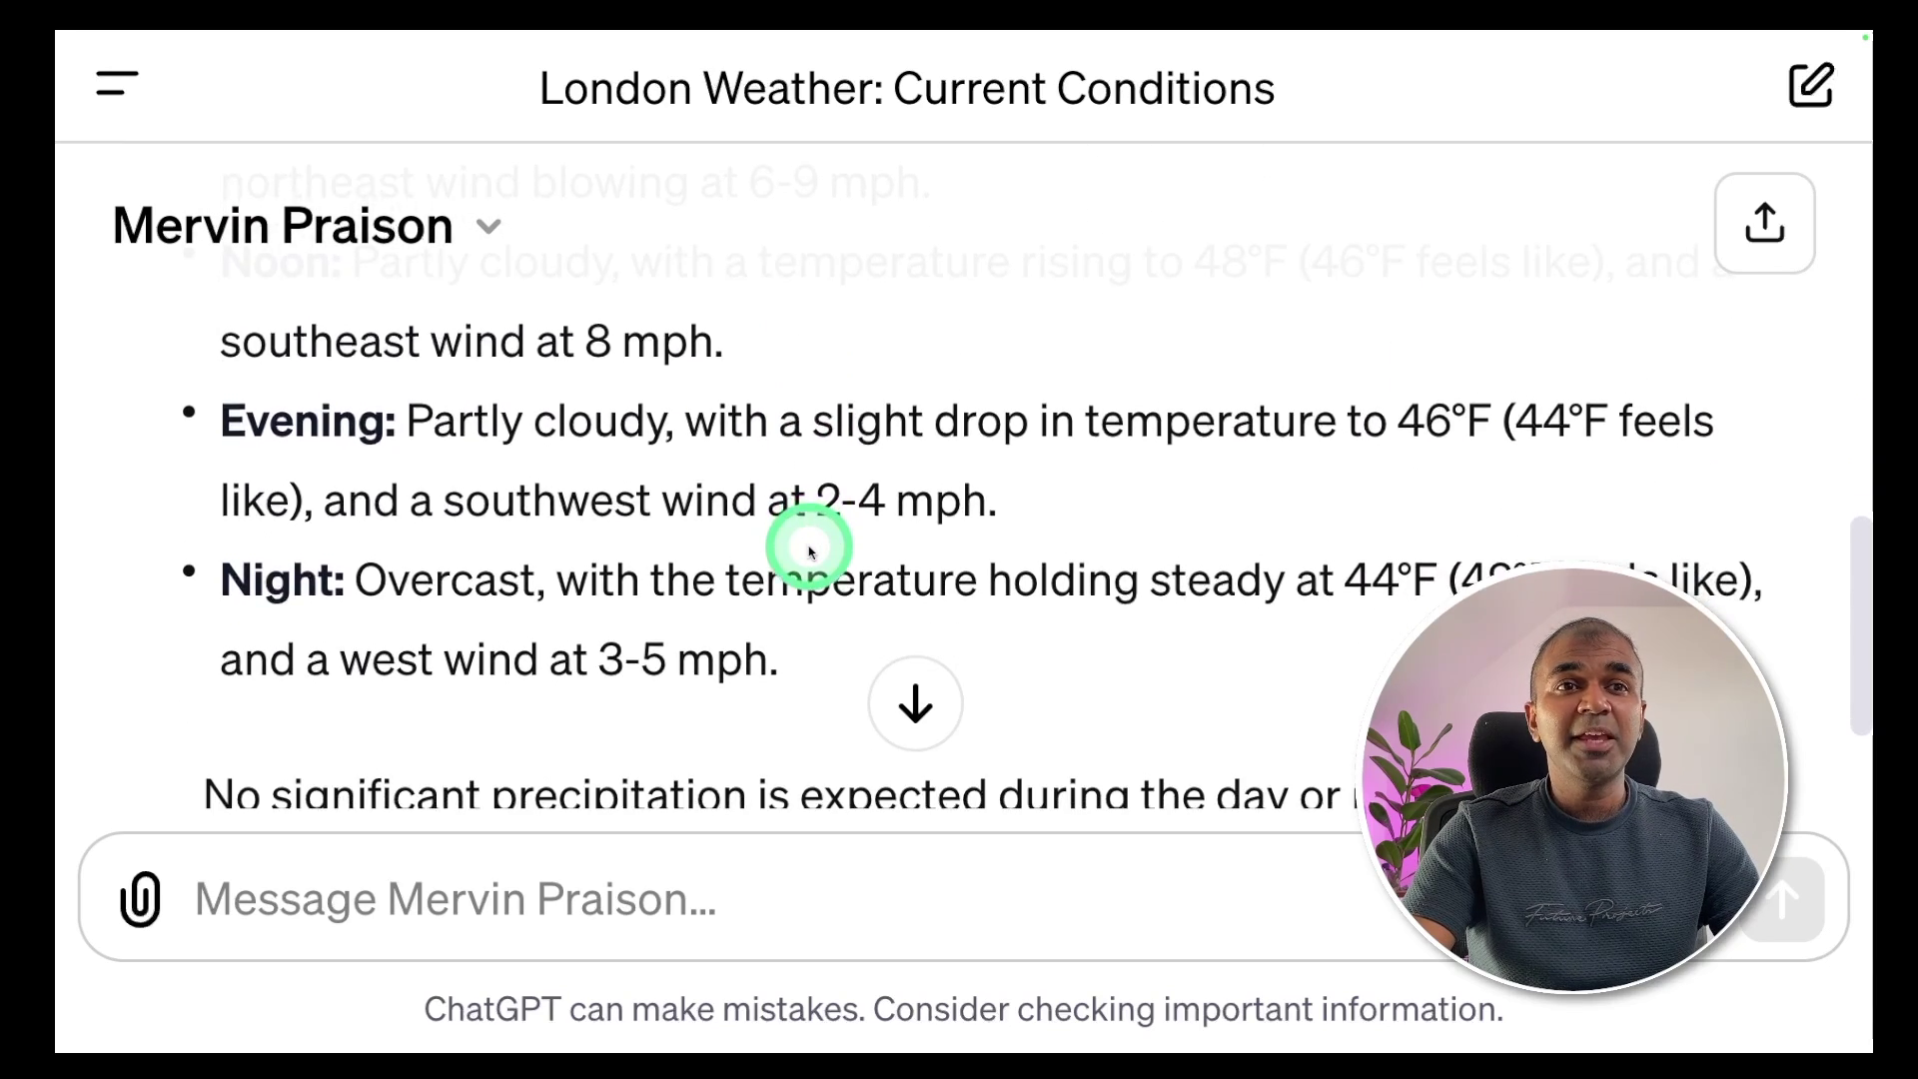